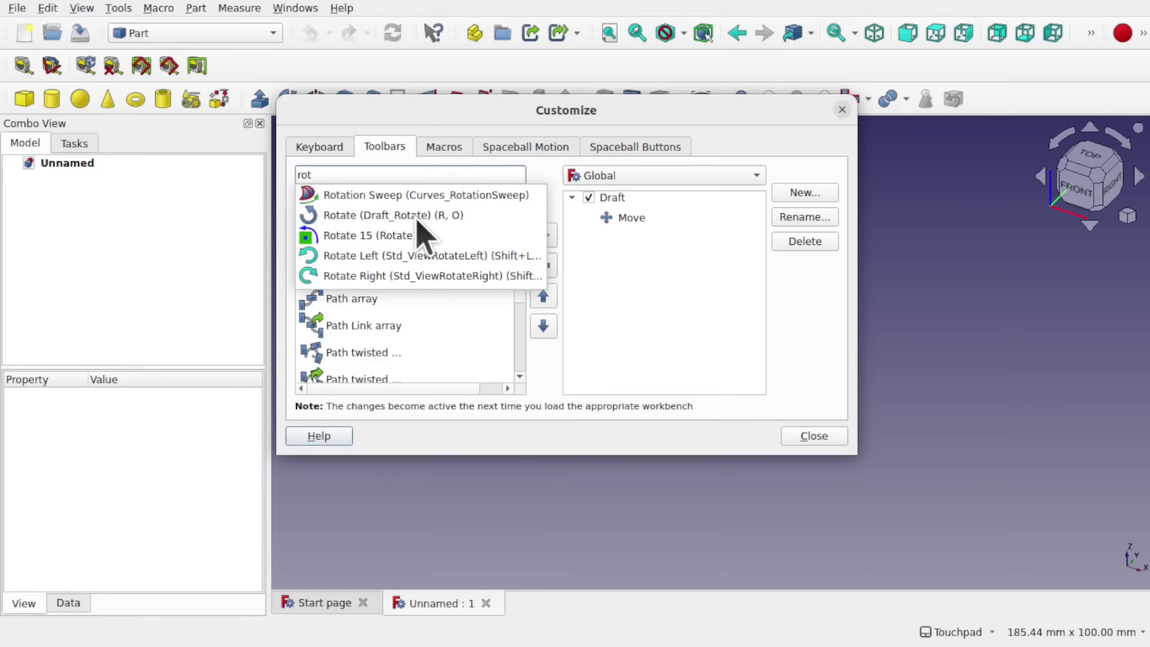
# Pick the Draft Rotate command, then select both cubes and the sphere
pyautogui.click(417, 215)
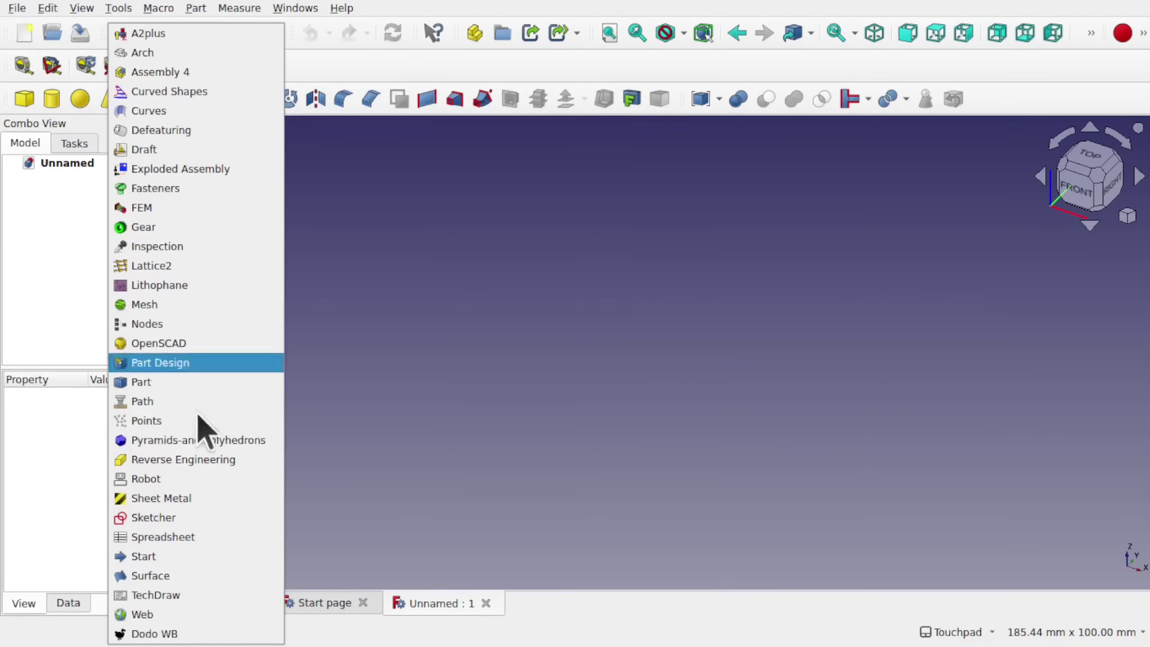
pyautogui.click(183, 559)
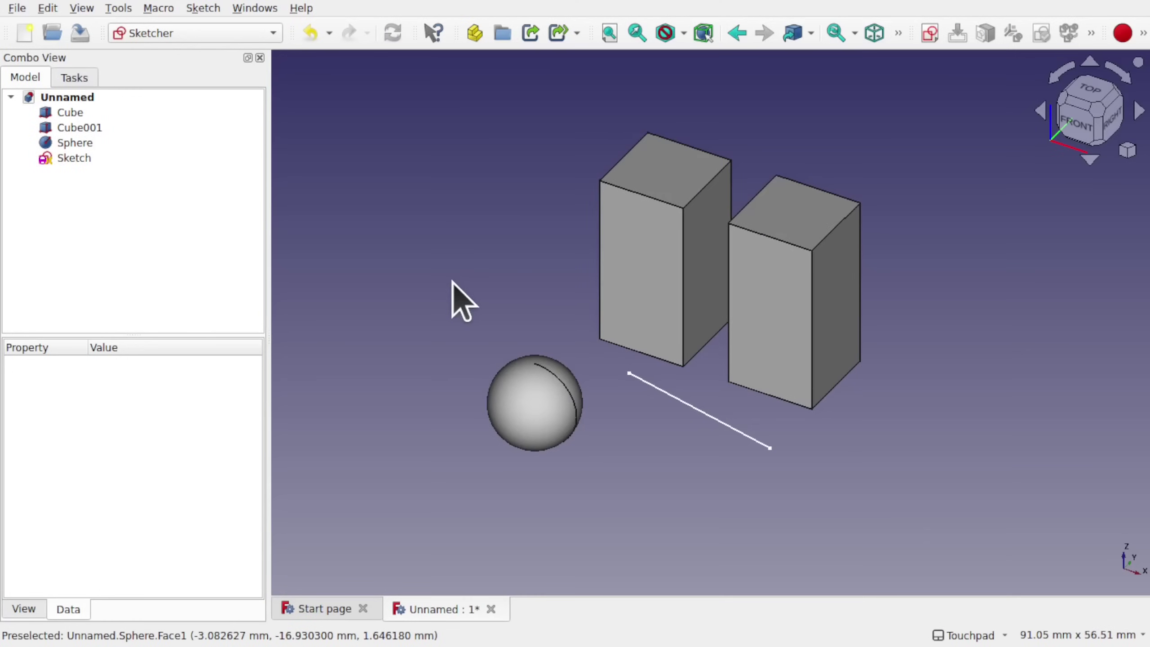
pyautogui.click(627, 271)
pyautogui.keyDown('ctrl'); pyautogui.click(769, 308); pyautogui.keyUp('ctrl')
pyautogui.keyDown('ctrl'); pyautogui.click(551, 394); pyautogui.keyUp('ctrl')
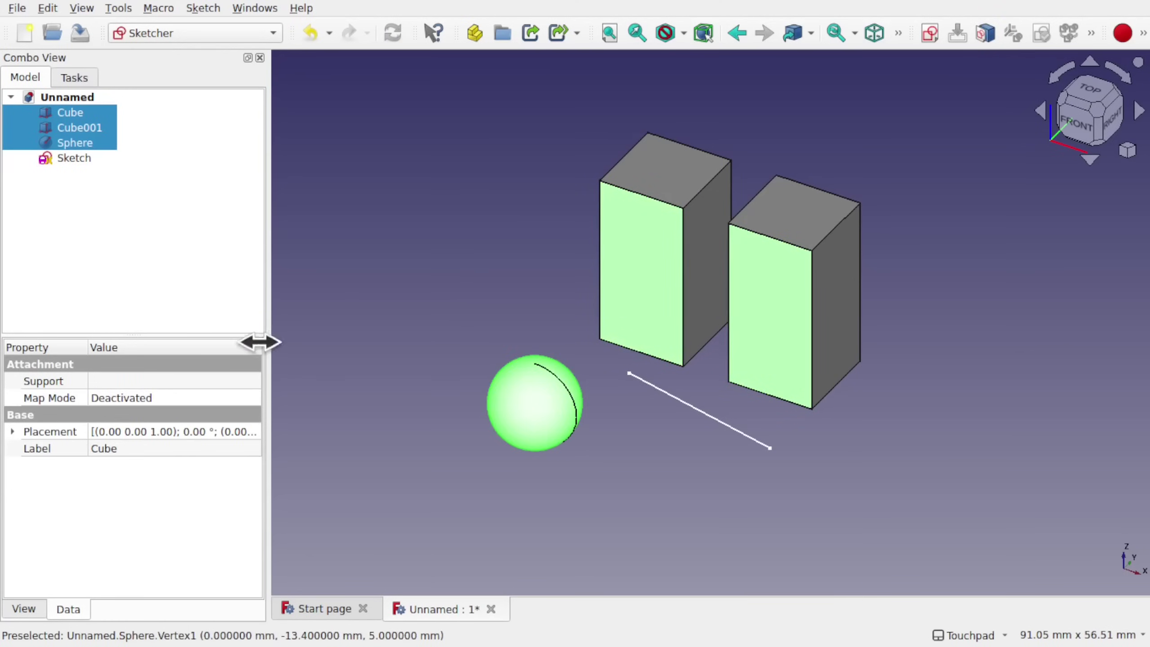
# Colour the selected cubes and sphere pink through their display properties
pyautogui.click(24, 608)
pyautogui.scroll(-2, 256, 494)
pyautogui.click(98, 501)
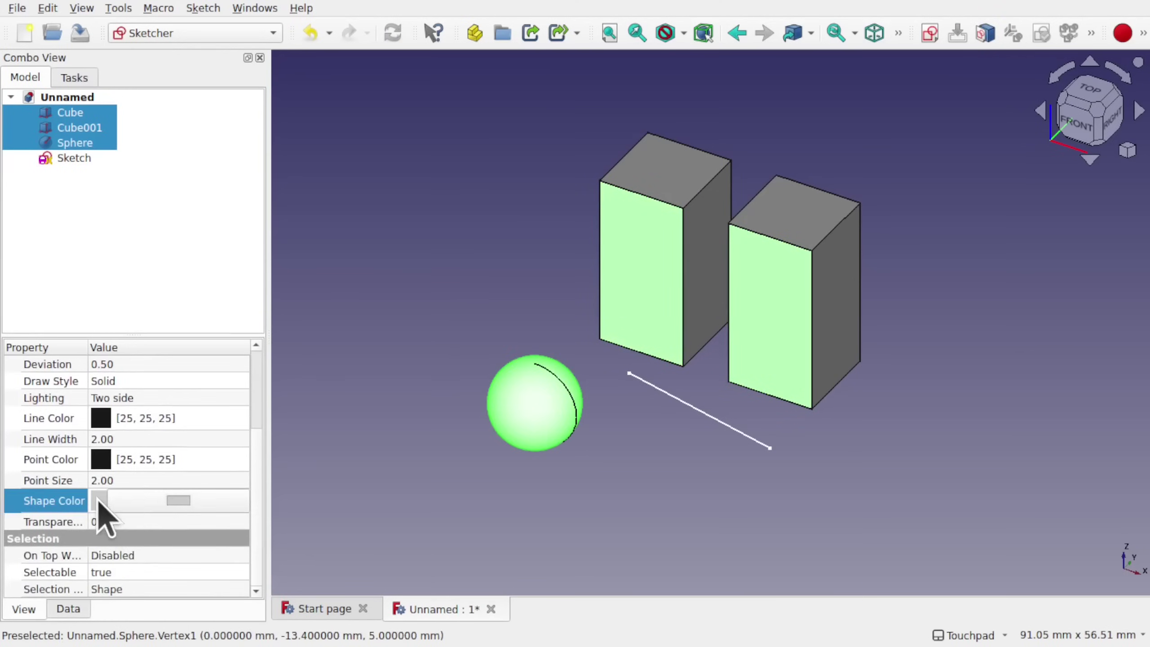
pyautogui.click(176, 498)
pyautogui.click(389, 289)
pyautogui.click(758, 491)
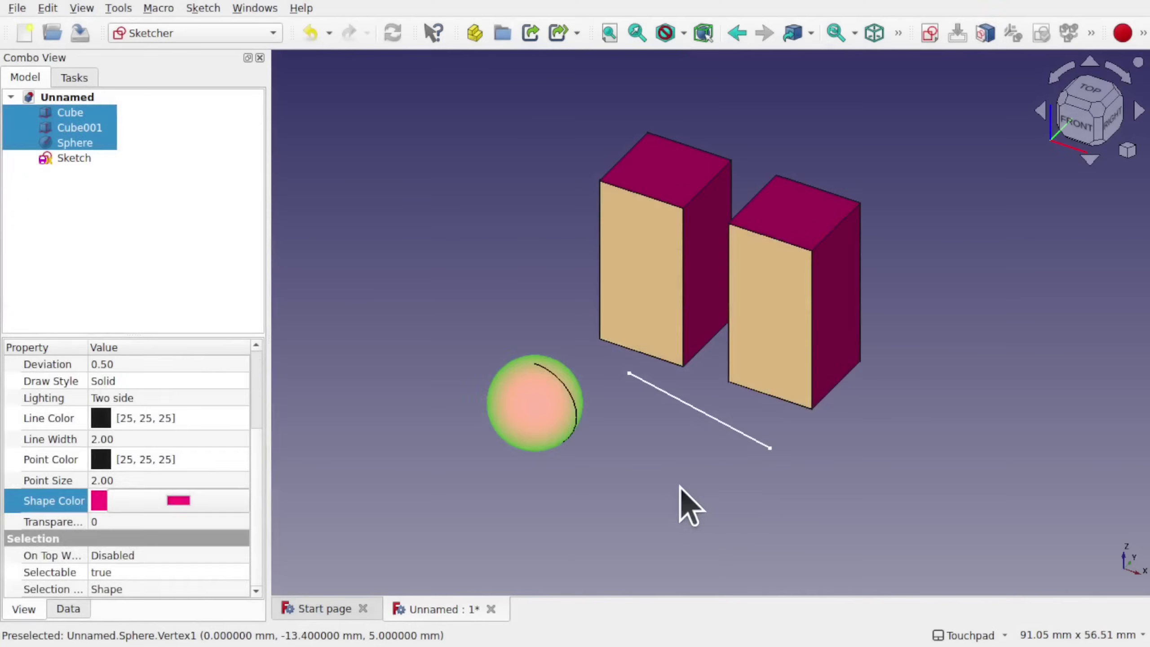
# Clear the selection and give the sketch's right vertical edge a vertical distance constraint
pyautogui.click(688, 502)
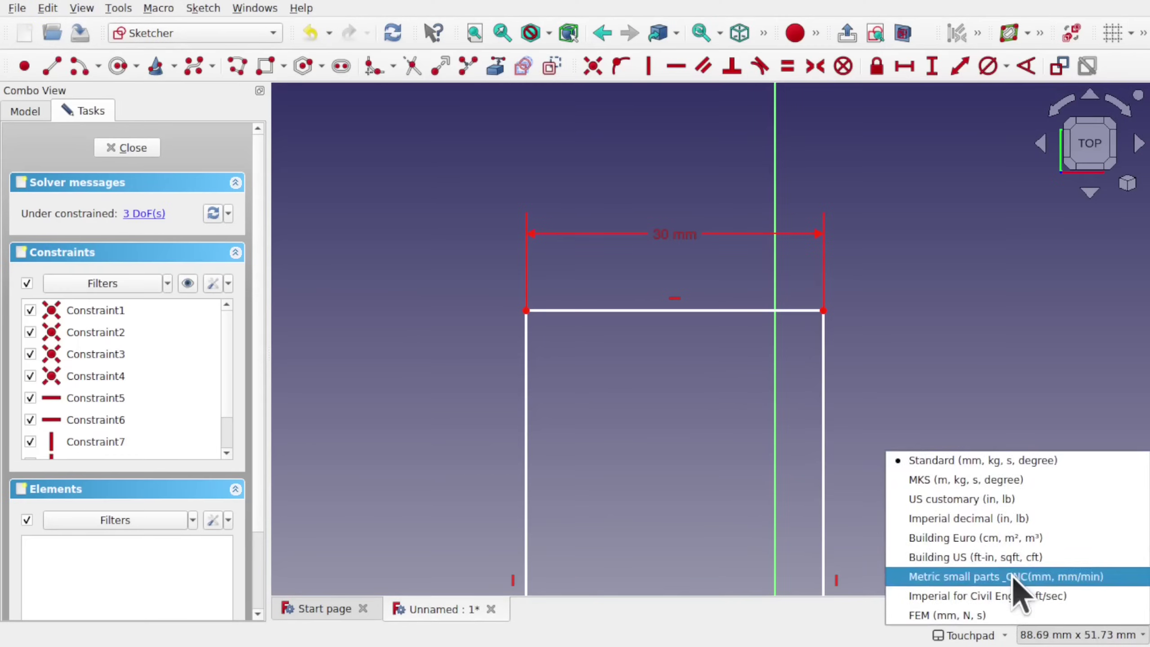
pyautogui.click(1013, 576)
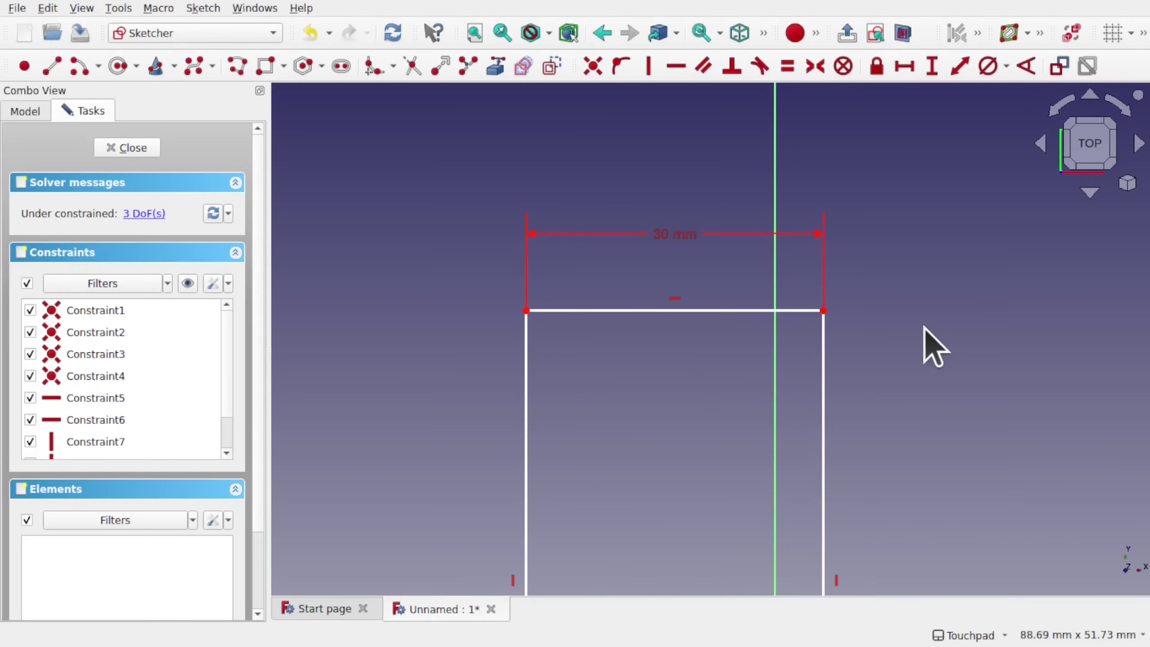
pyautogui.click(823, 413)
pyautogui.click(931, 65)
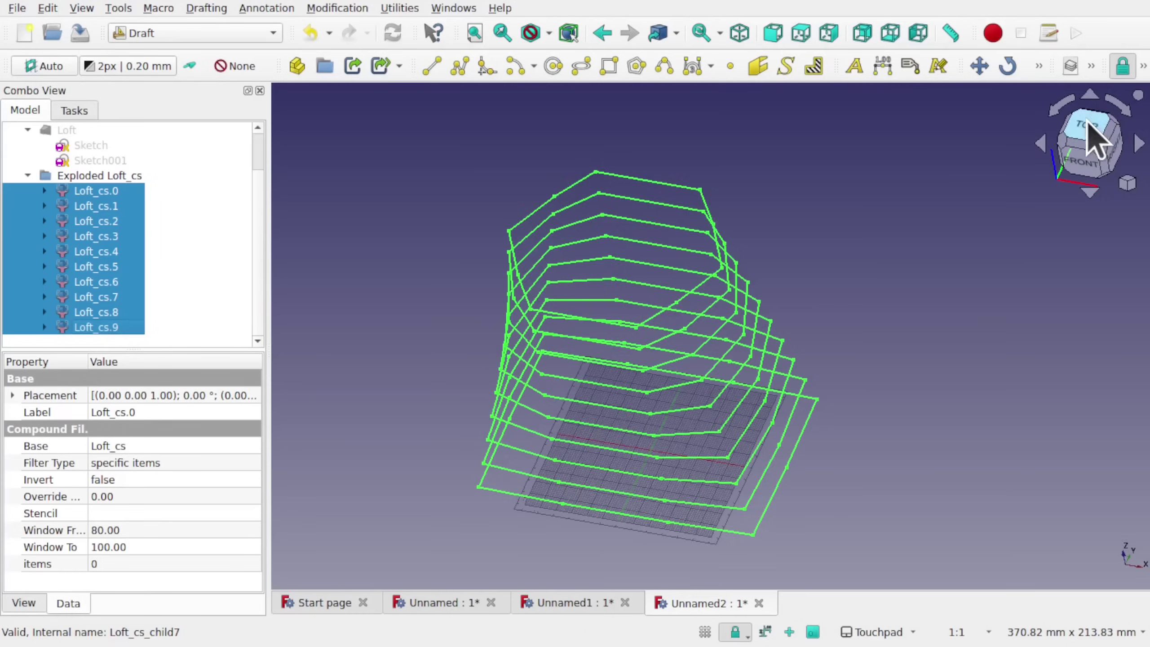
# From the Top view, make Shape 2D view outlines of the selected loft sections
pyautogui.click(1098, 134)
pyautogui.click(355, 9)
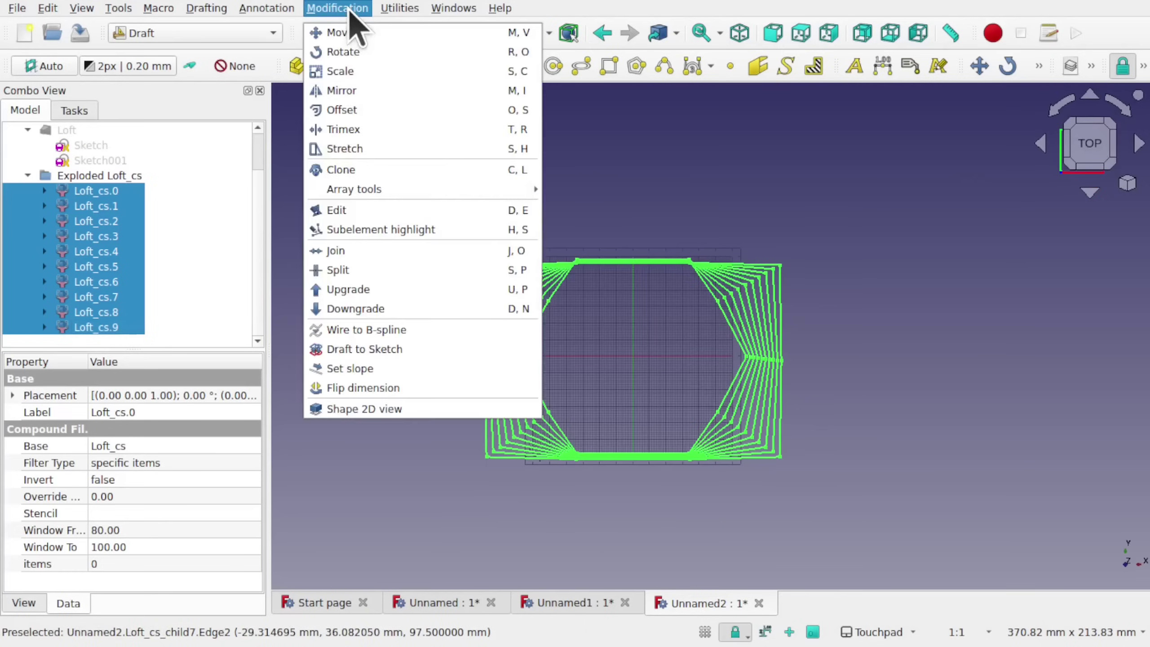
pyautogui.click(437, 410)
pyautogui.scroll(5, 262, 294)
pyautogui.scroll(-5, 261, 288)
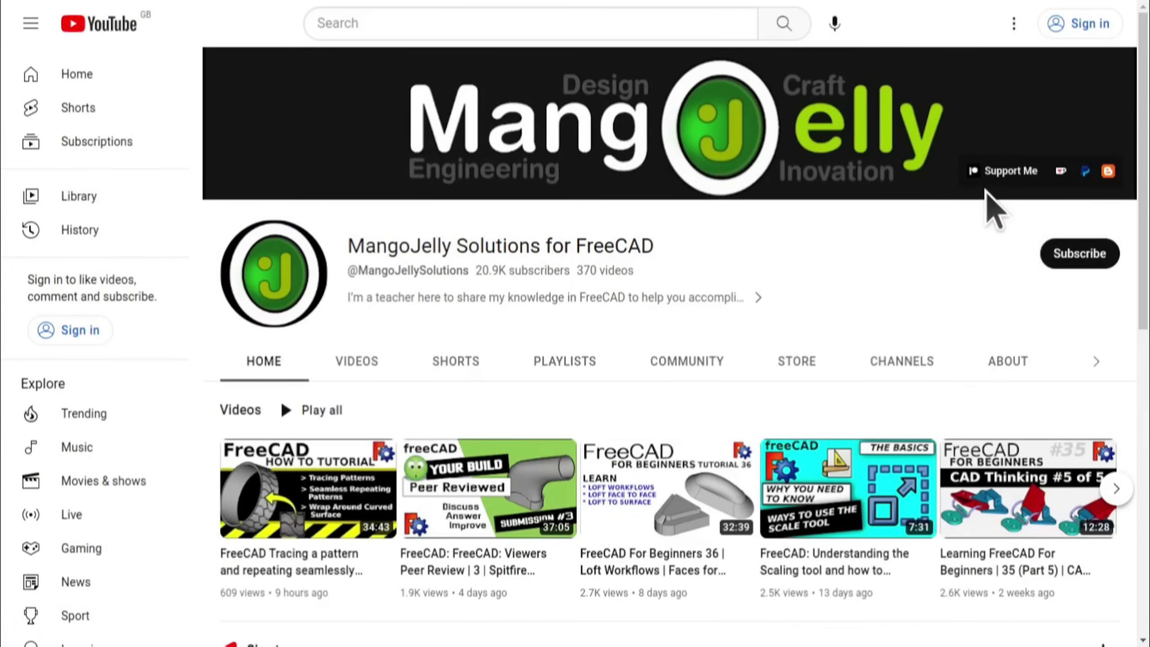
# Show the channel's About page and scroll through its description and links
pyautogui.click(994, 358)
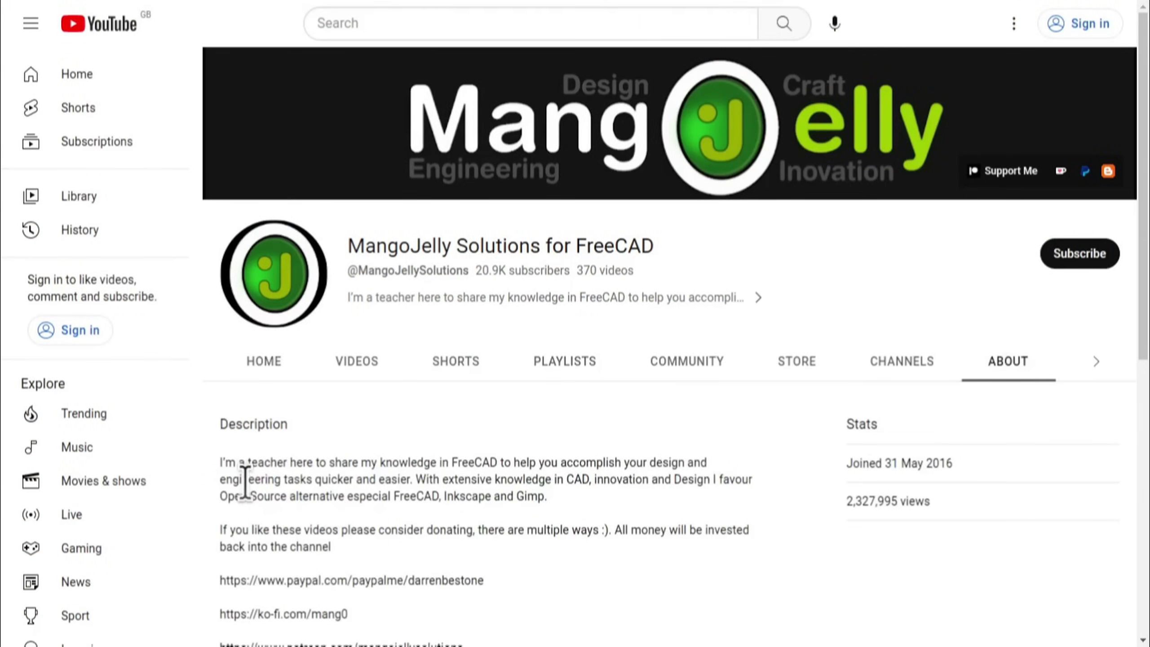
pyautogui.scroll(-4, 249, 493)
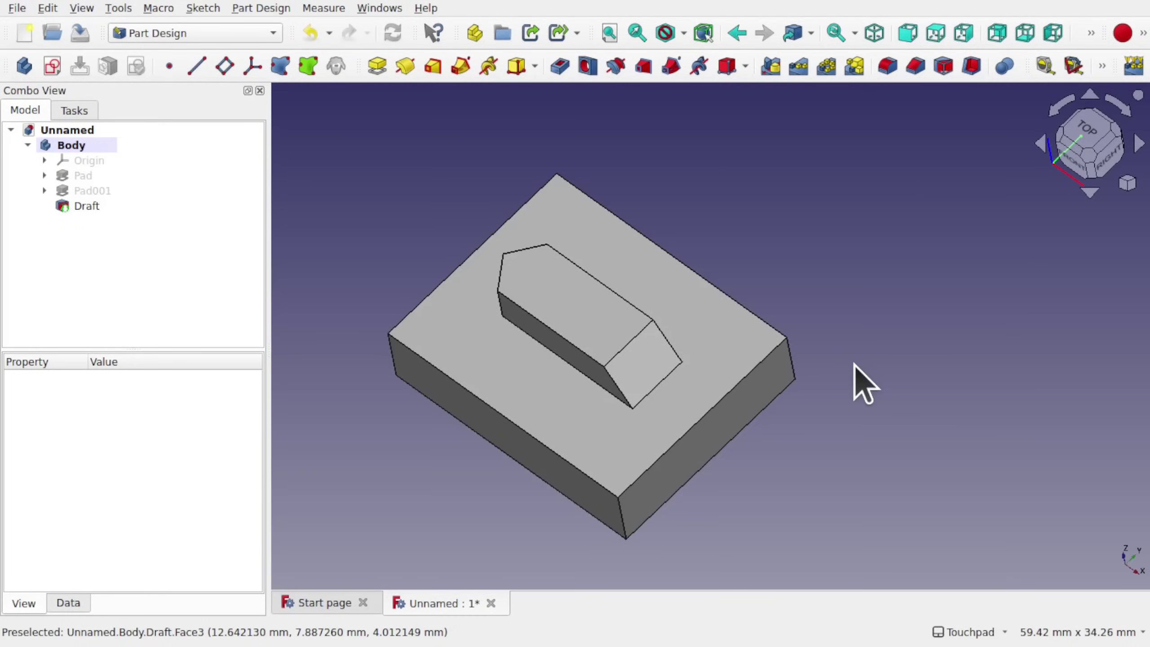
pyautogui.click(734, 389)
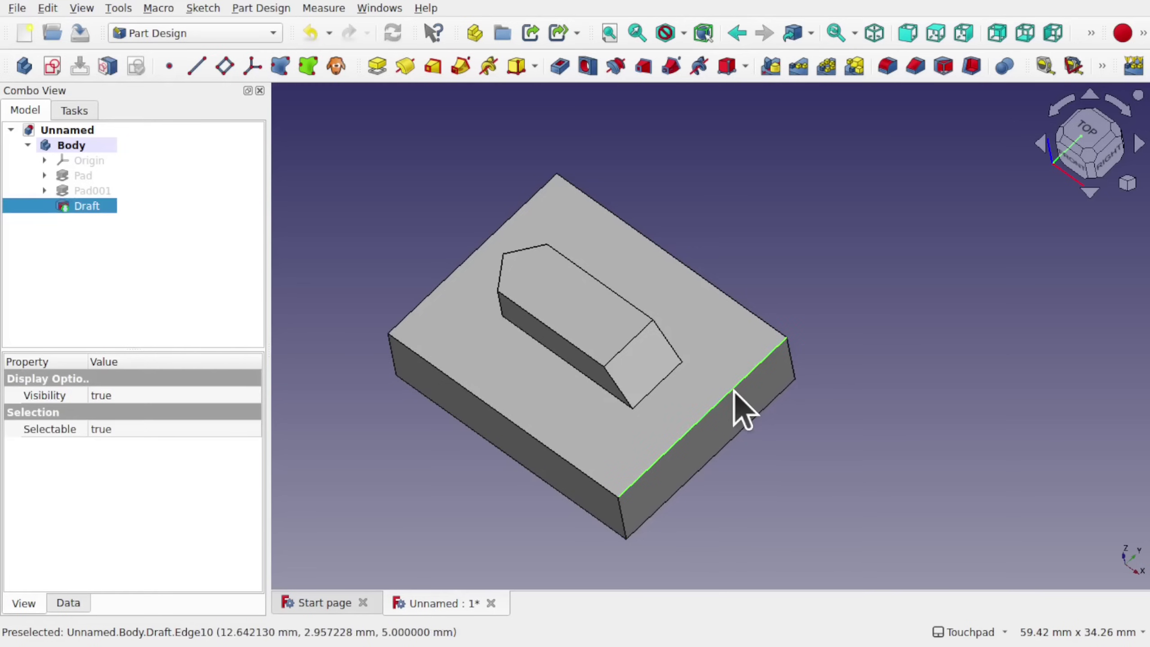
pyautogui.keyDown('ctrl'); pyautogui.click(620, 504); pyautogui.keyUp('ctrl')
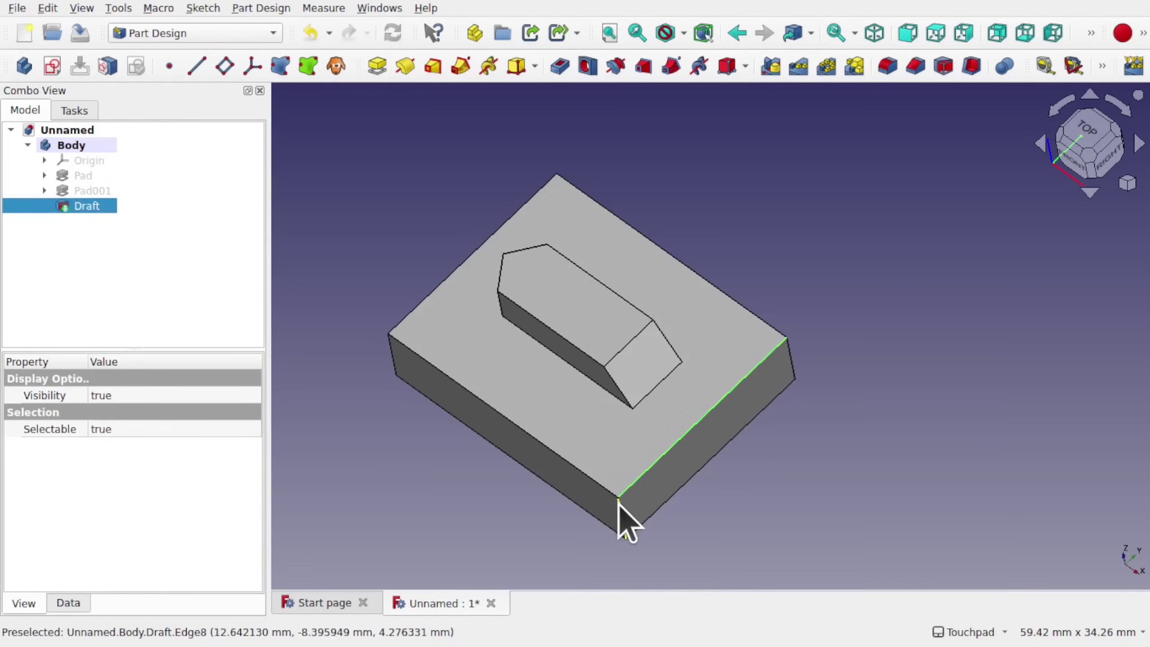
pyautogui.keyDown('ctrl'); pyautogui.click(692, 477); pyautogui.keyUp('ctrl')
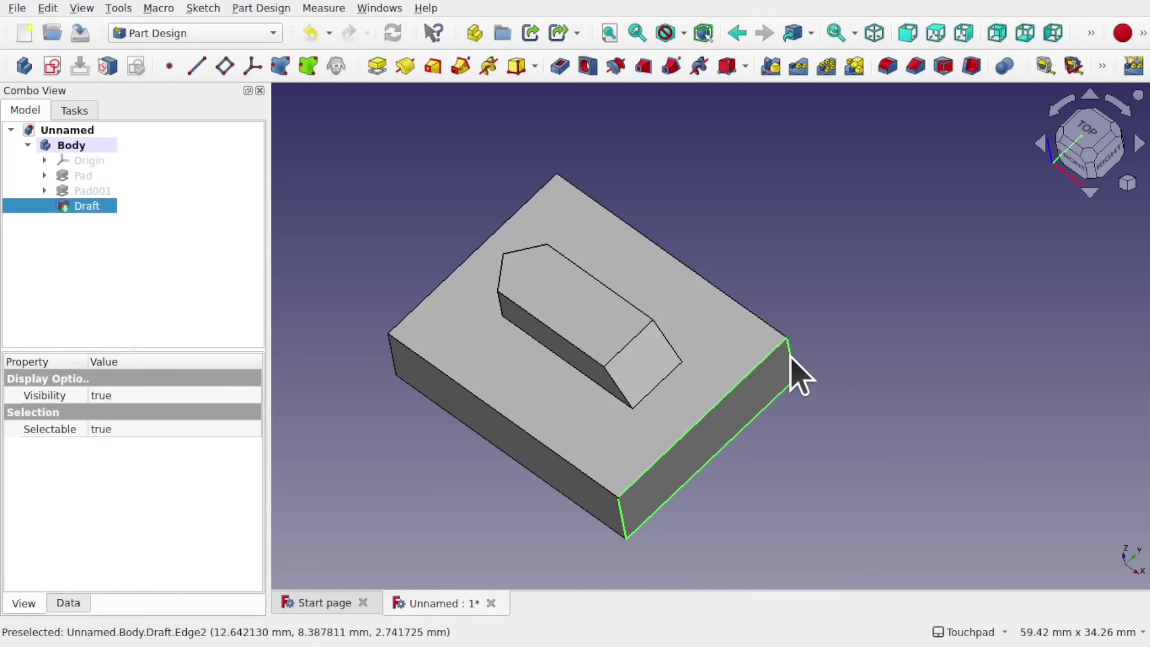
pyautogui.click(873, 387)
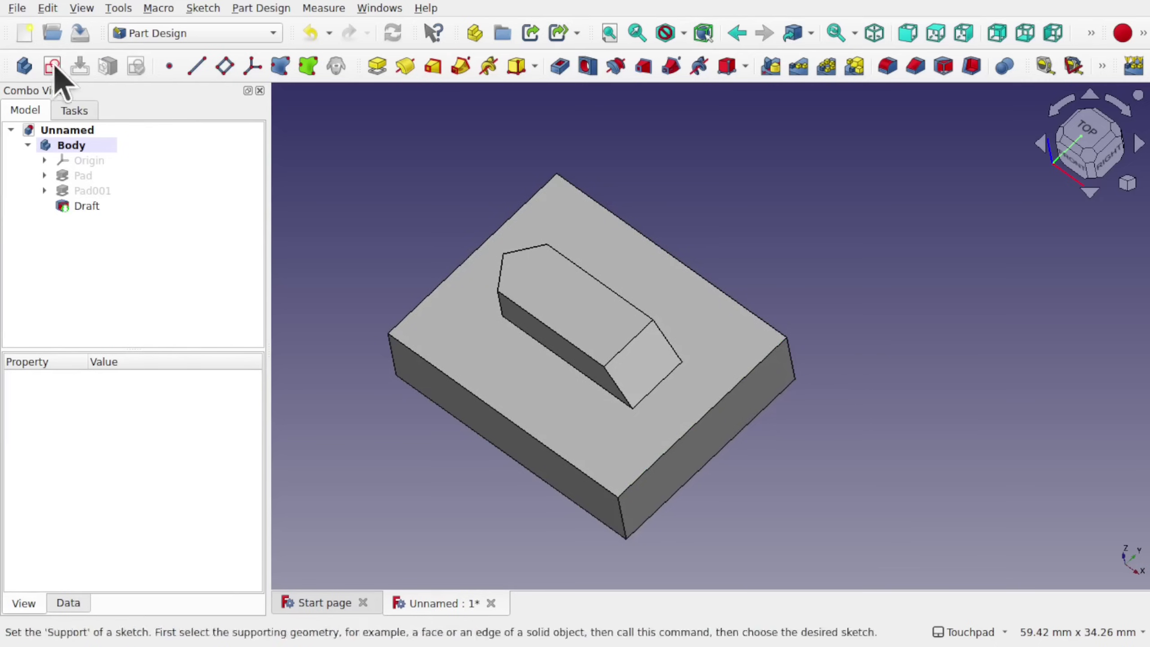
# Switch to the Path workbench and try selecting the loop of top-face edges
pyautogui.click(135, 41)
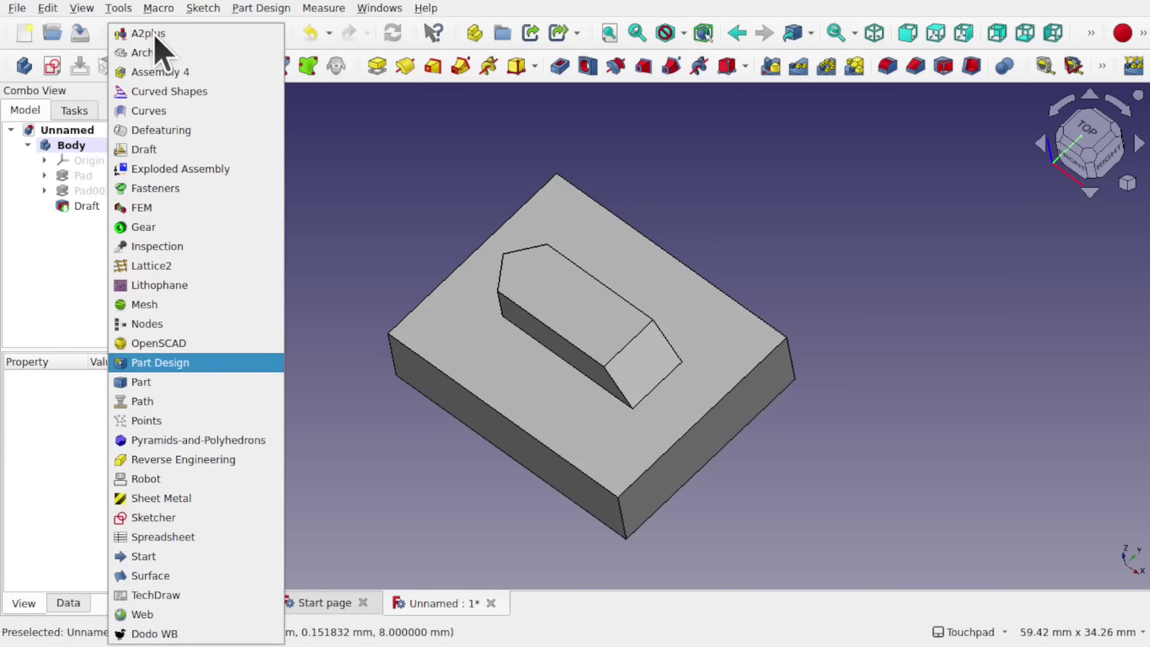
pyautogui.click(165, 401)
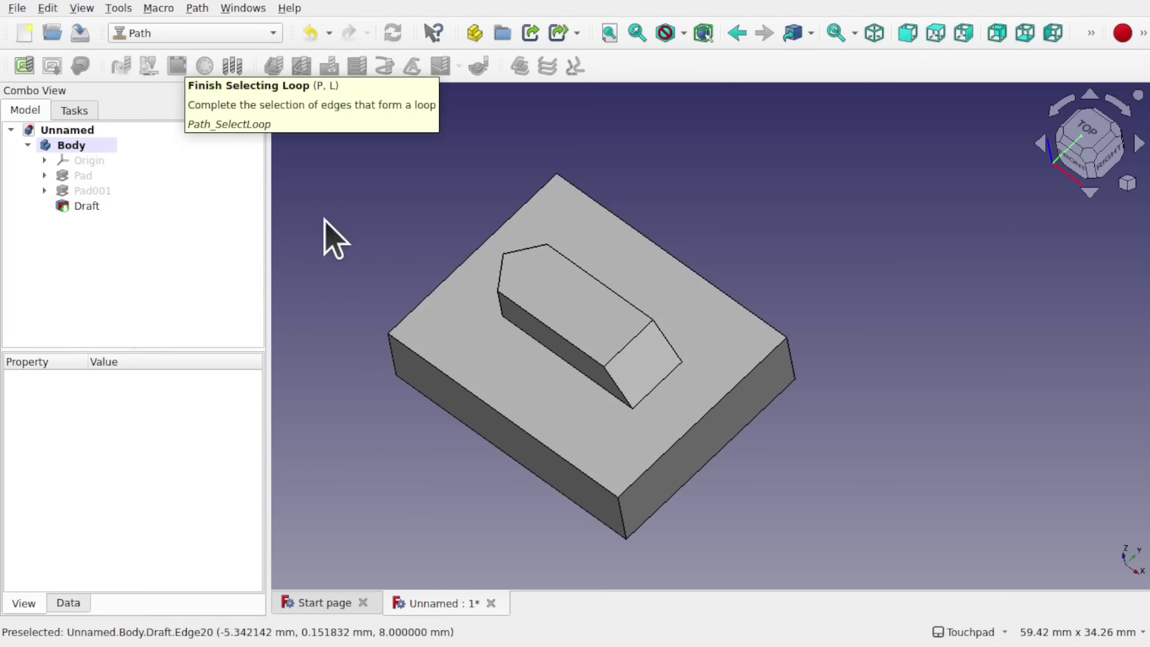
pyautogui.click(709, 409)
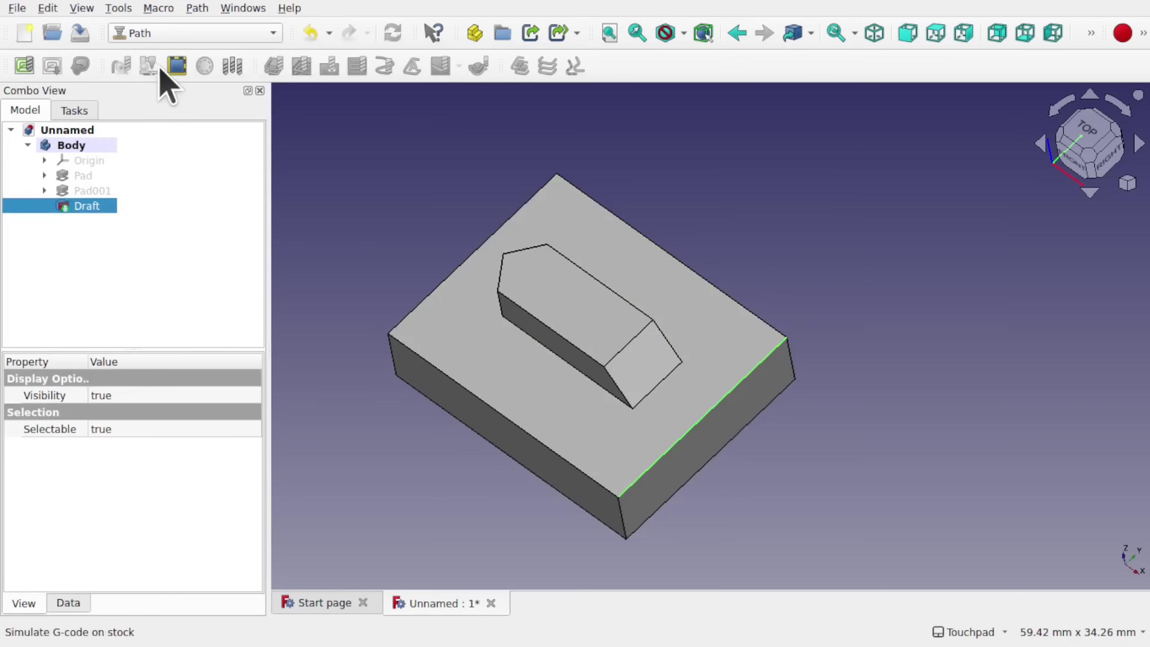
pyautogui.click(177, 68)
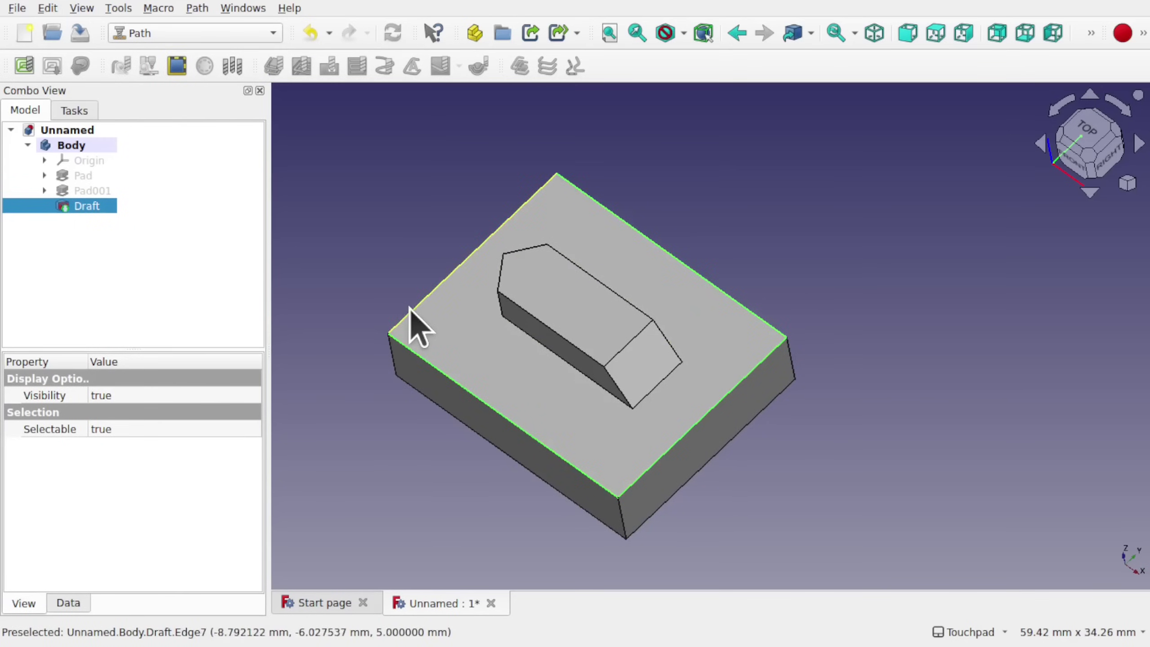
# Reselect Edge10 and Edge8, then complete the edge loop around the front face
pyautogui.click(384, 418)
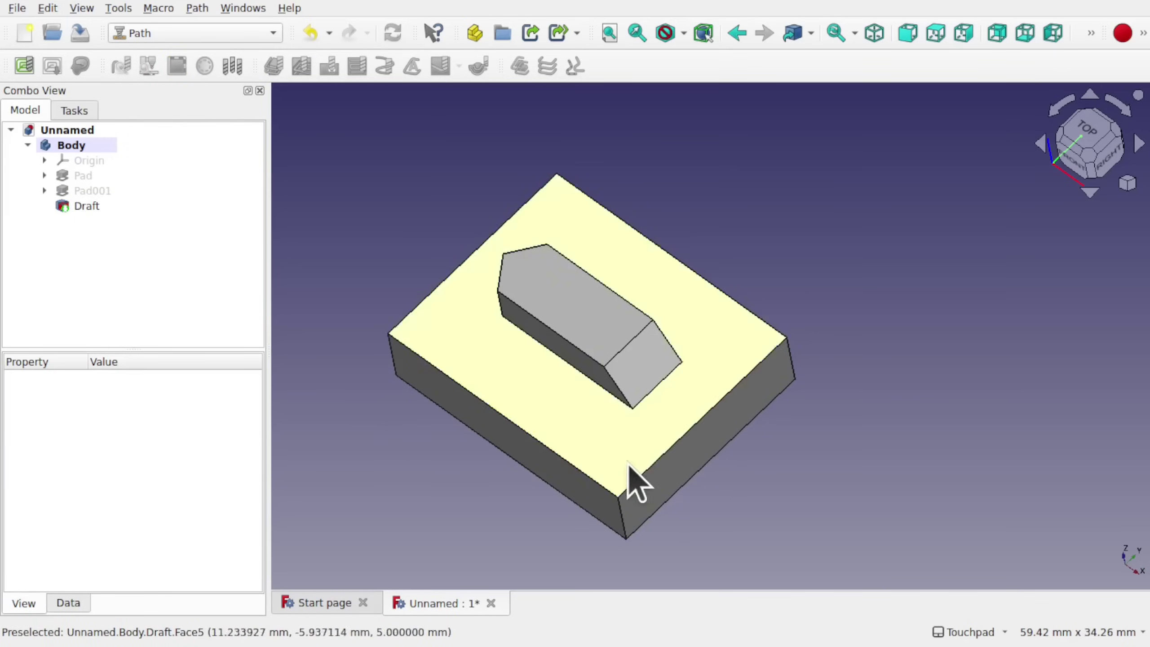
pyautogui.click(647, 470)
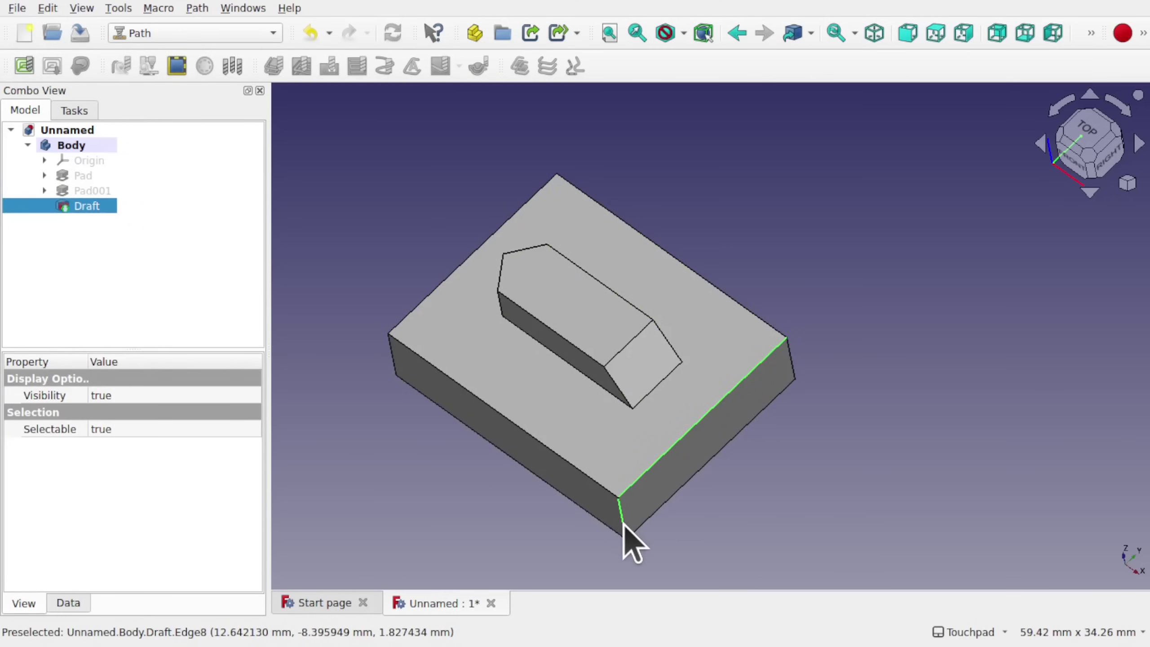
pyautogui.keyDown('ctrl'); pyautogui.click(623, 523); pyautogui.keyUp('ctrl')
pyautogui.click(176, 66)
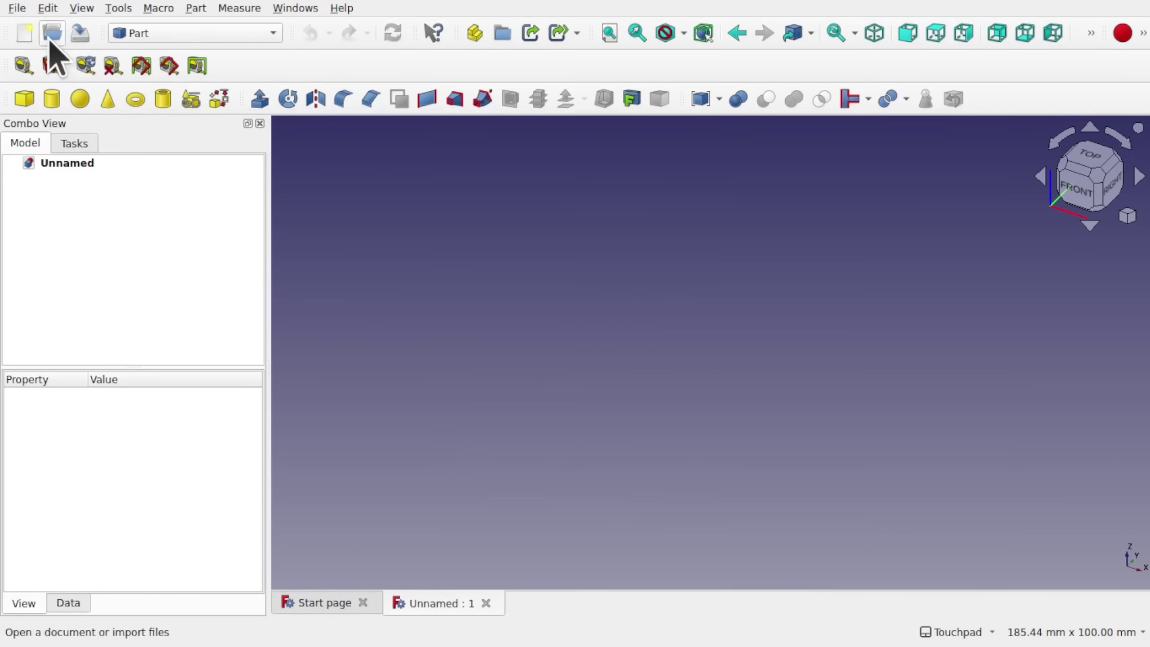
pyautogui.click(226, 31)
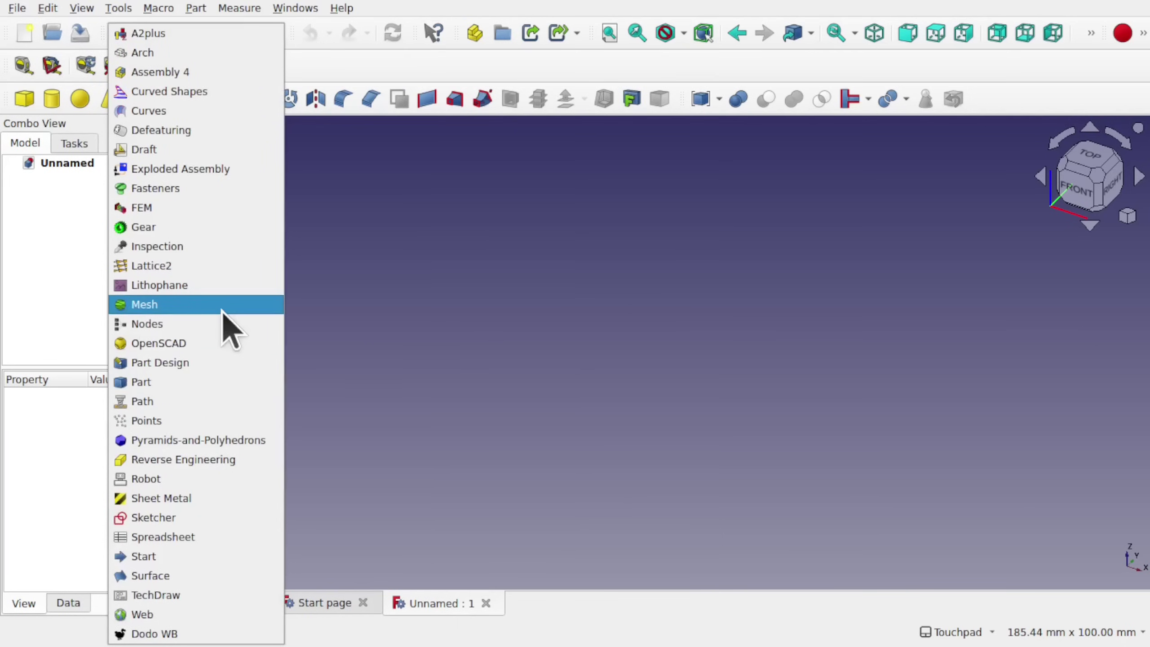
pyautogui.click(160, 152)
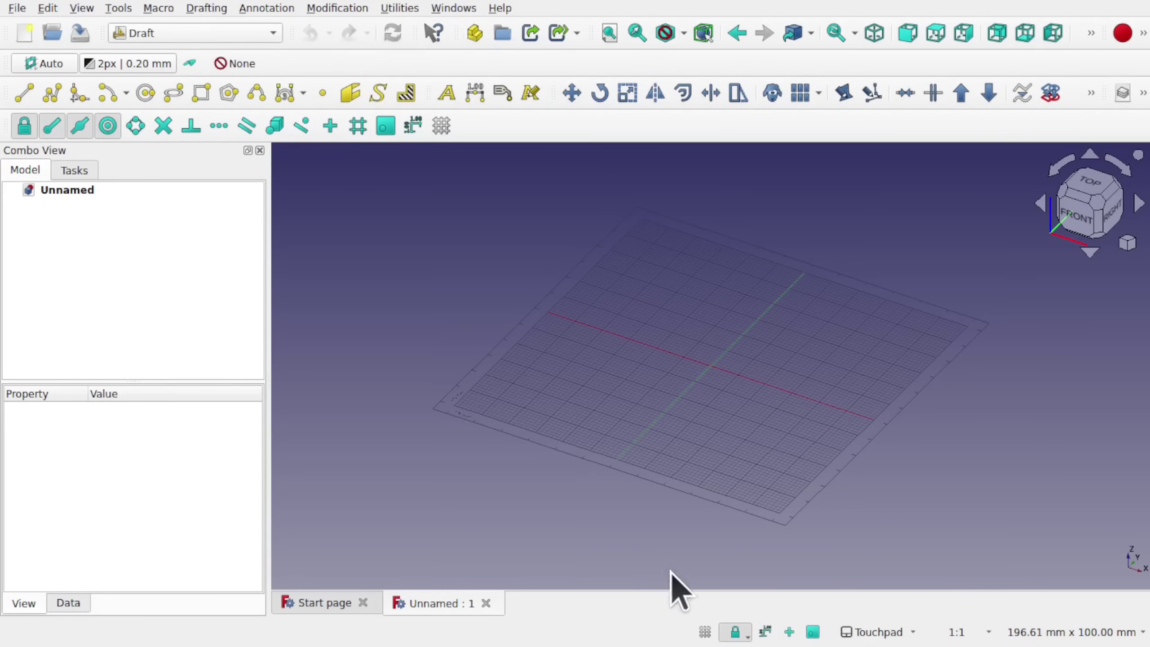
pyautogui.click(704, 632)
pyautogui.click(180, 33)
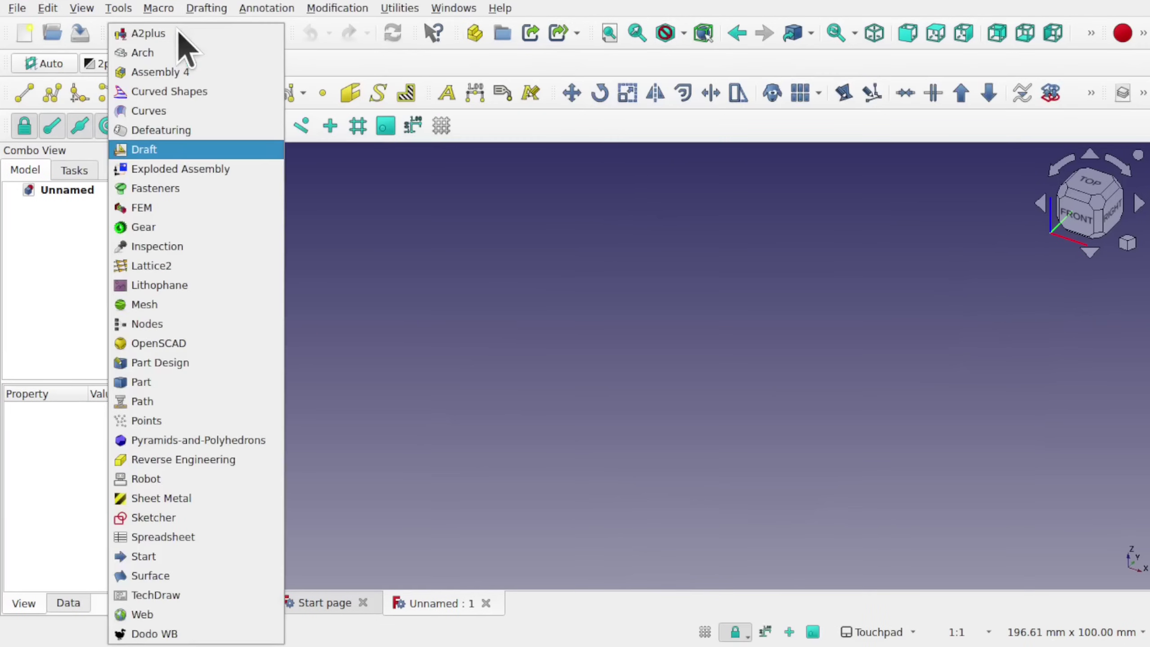
pyautogui.click(196, 383)
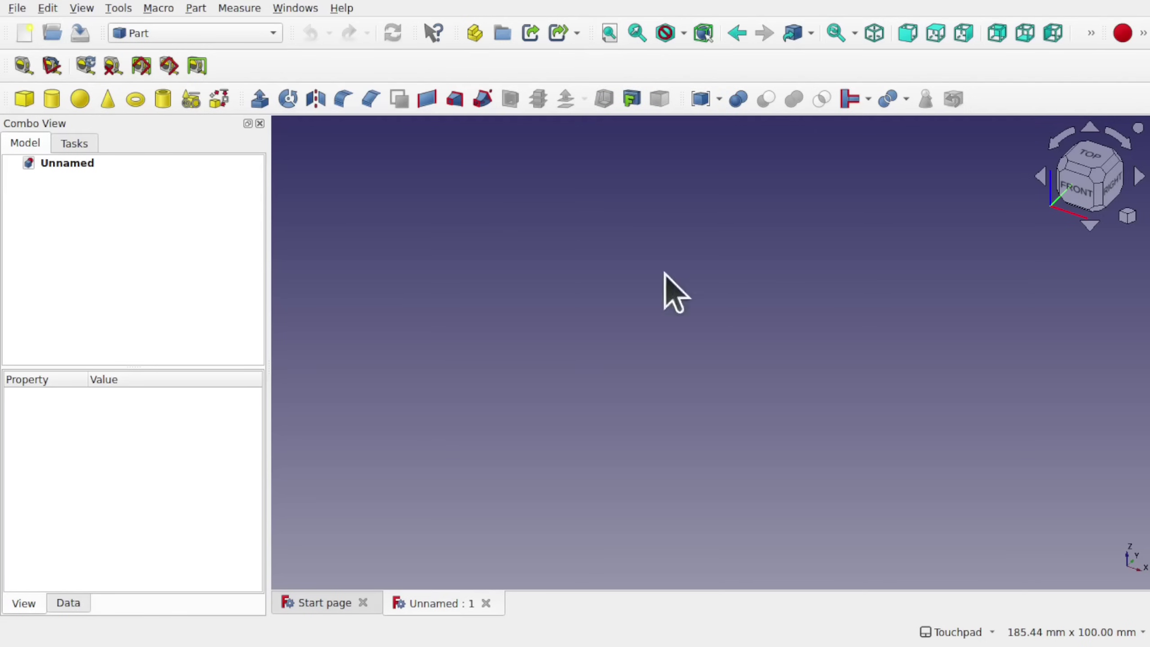
# Open the Customize dialog on its Toolbars page with Global as the target
pyautogui.click(118, 8)
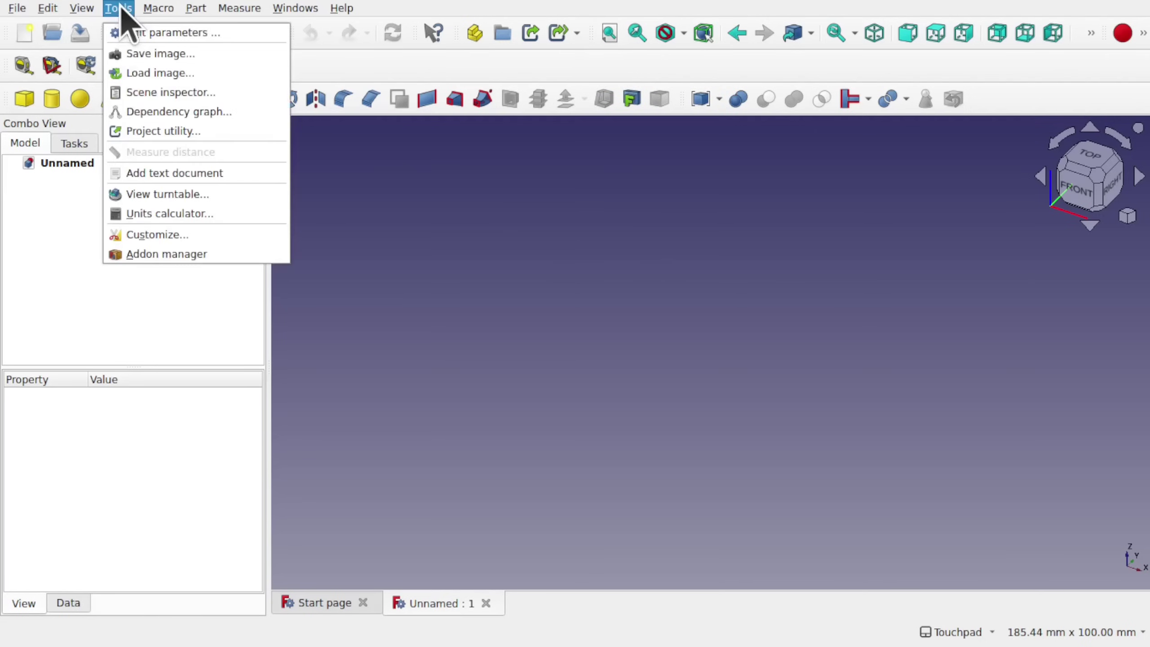
pyautogui.click(186, 234)
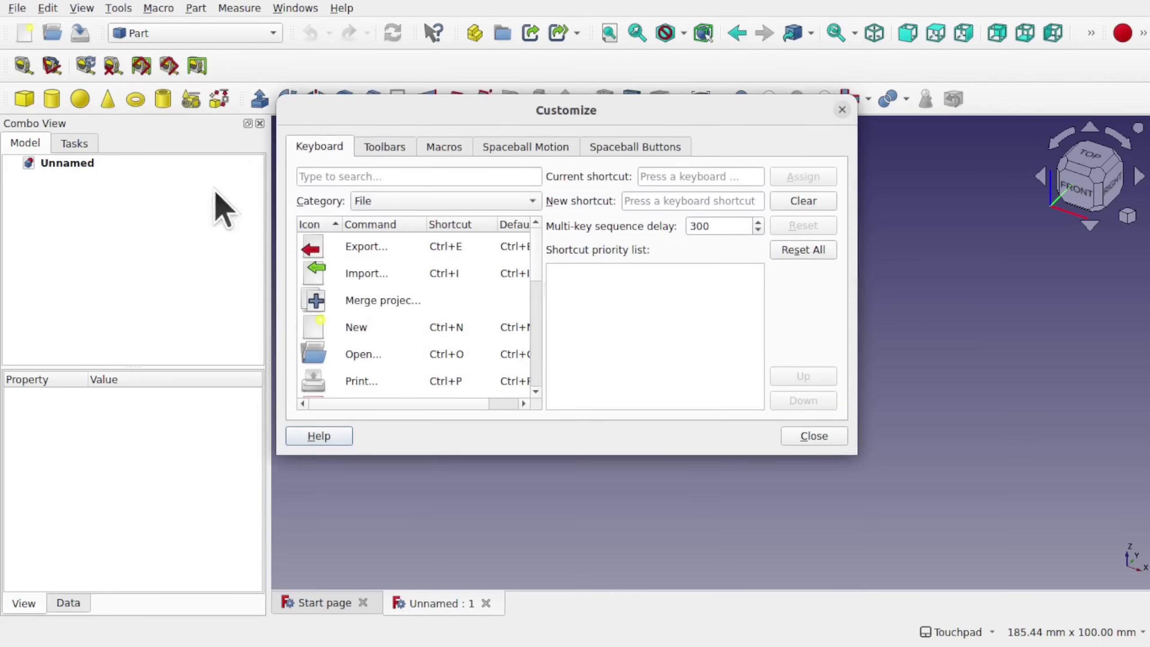
pyautogui.click(393, 146)
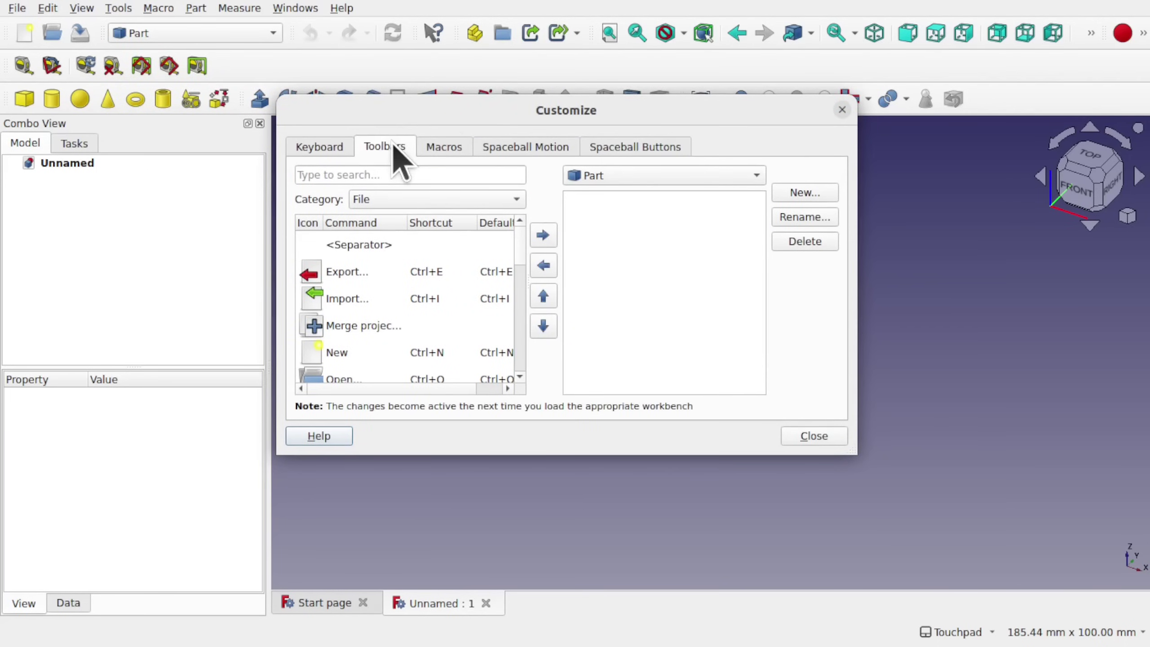
pyautogui.click(659, 167)
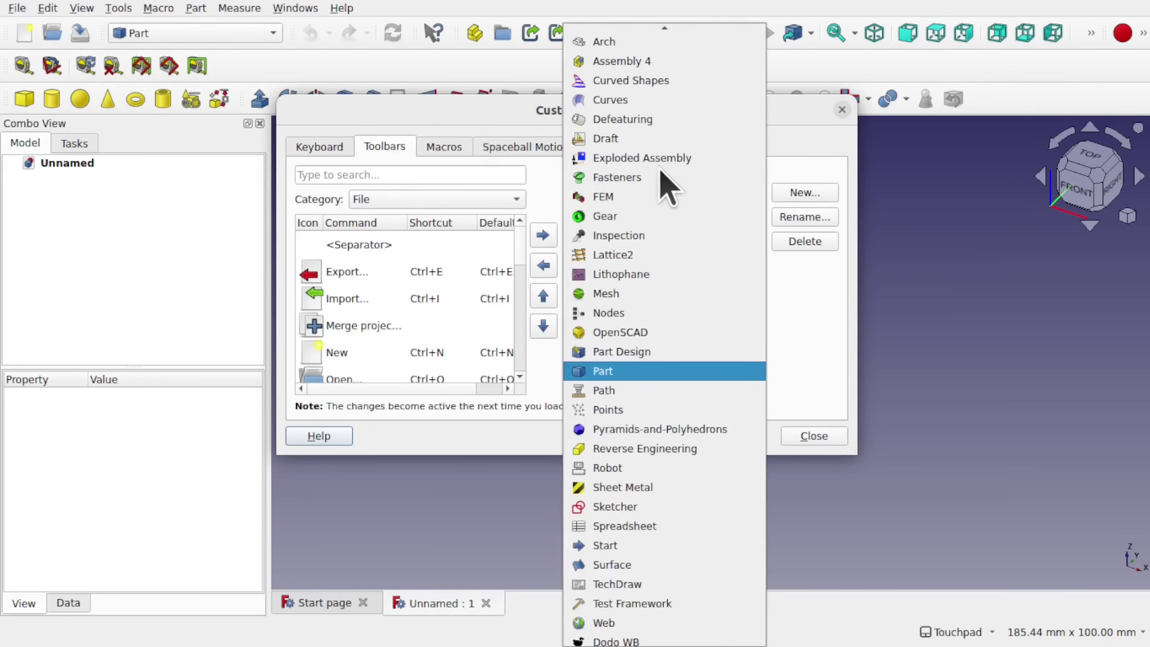
pyautogui.scroll(2, 670, 104)
pyautogui.click(681, 36)
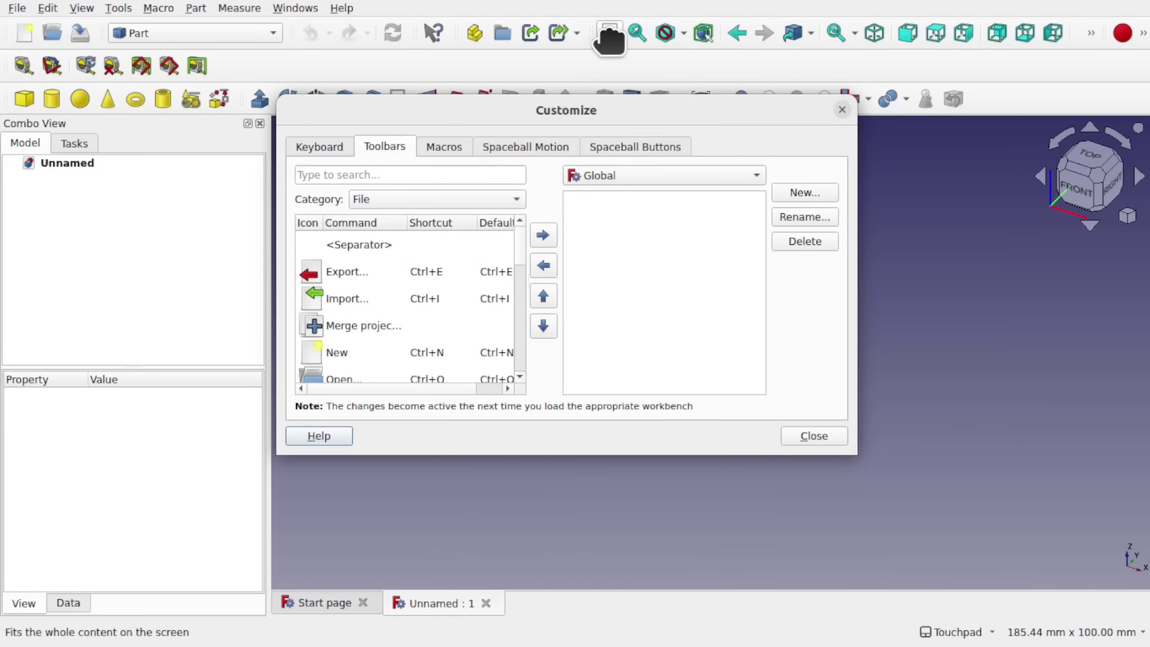
# Search 'move' and select the Draft Move command
pyautogui.click(364, 176)
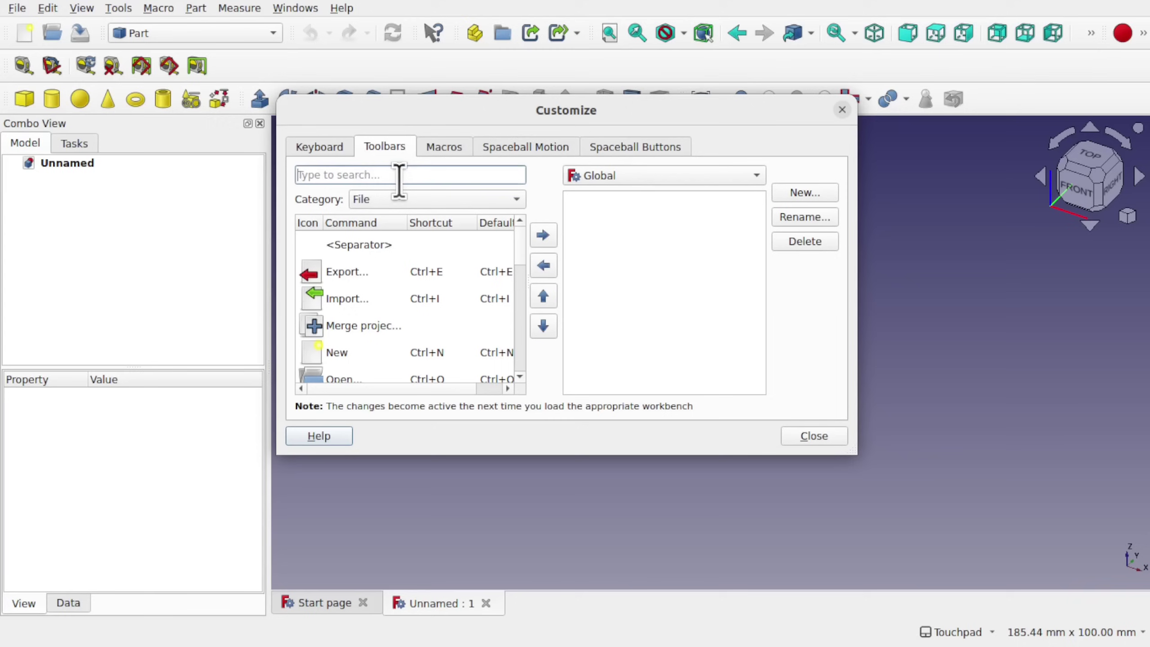
pyautogui.write('move')
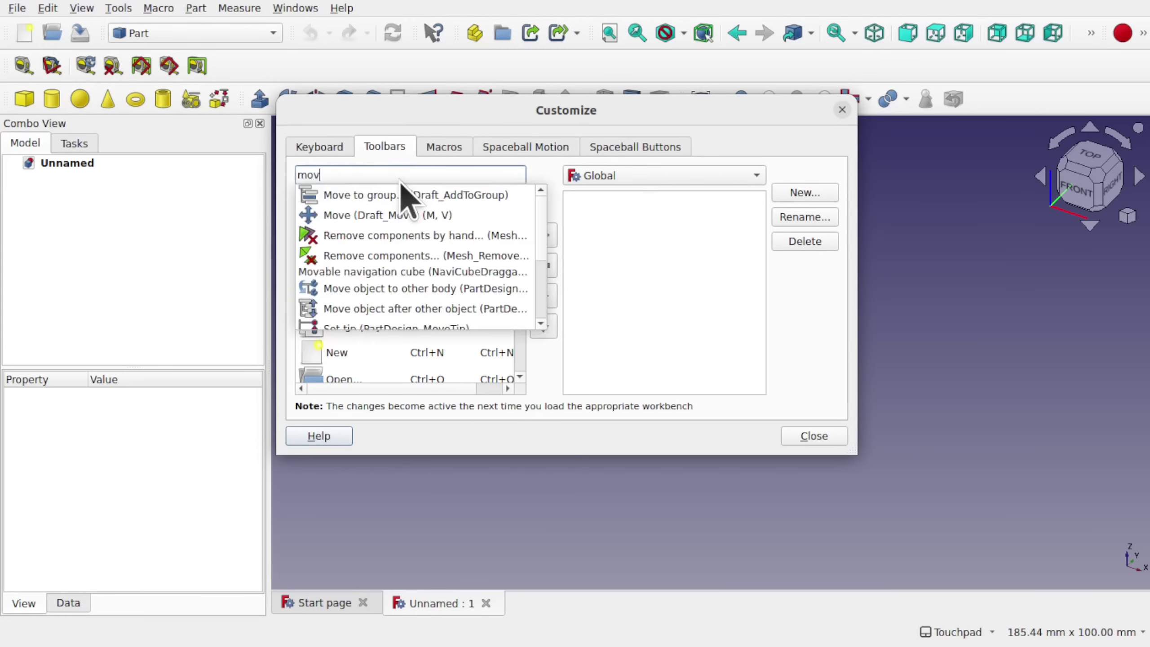
pyautogui.click(412, 222)
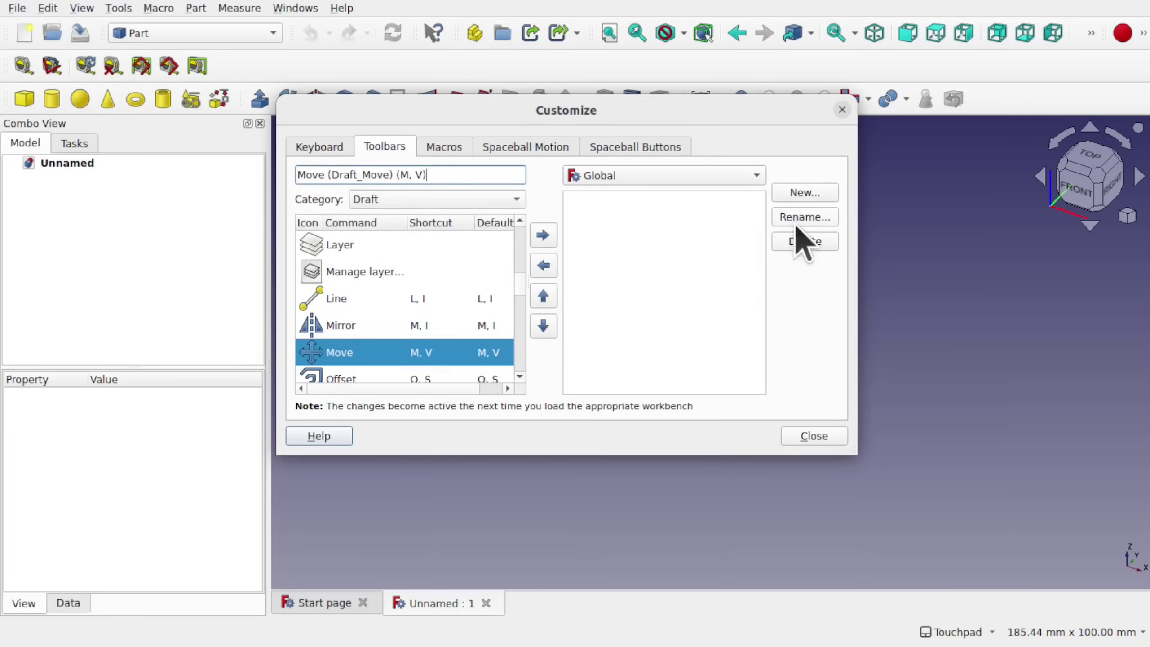
# Create a new toolbar named Draft and add the Move command to it
pyautogui.click(809, 192)
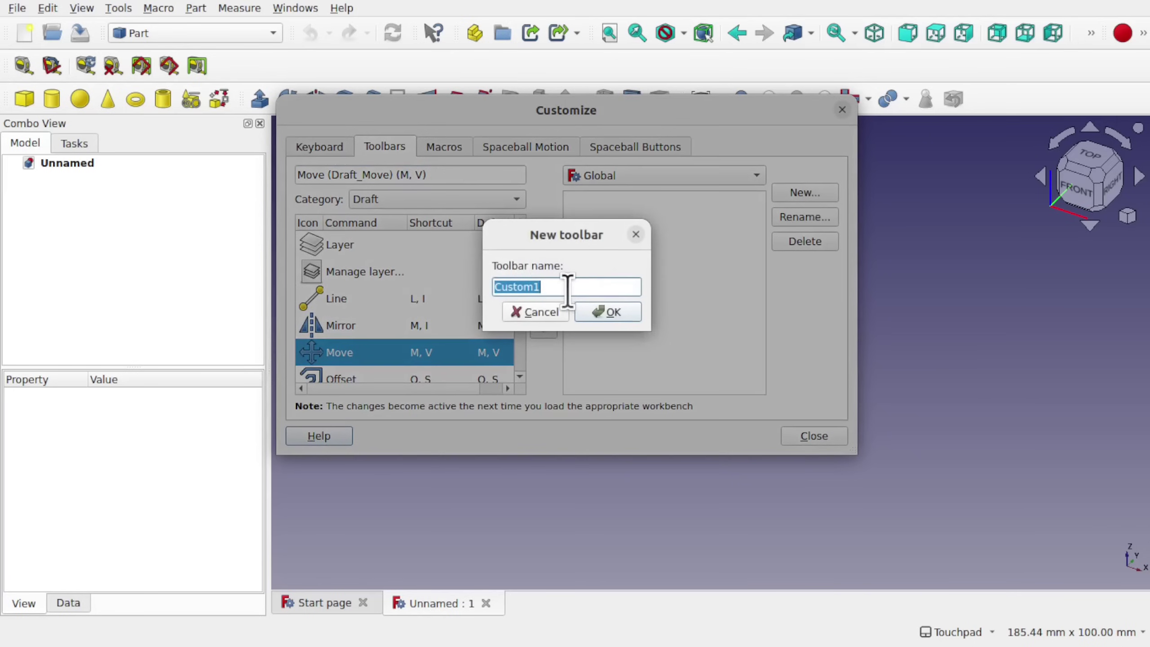
pyautogui.write('Draf')
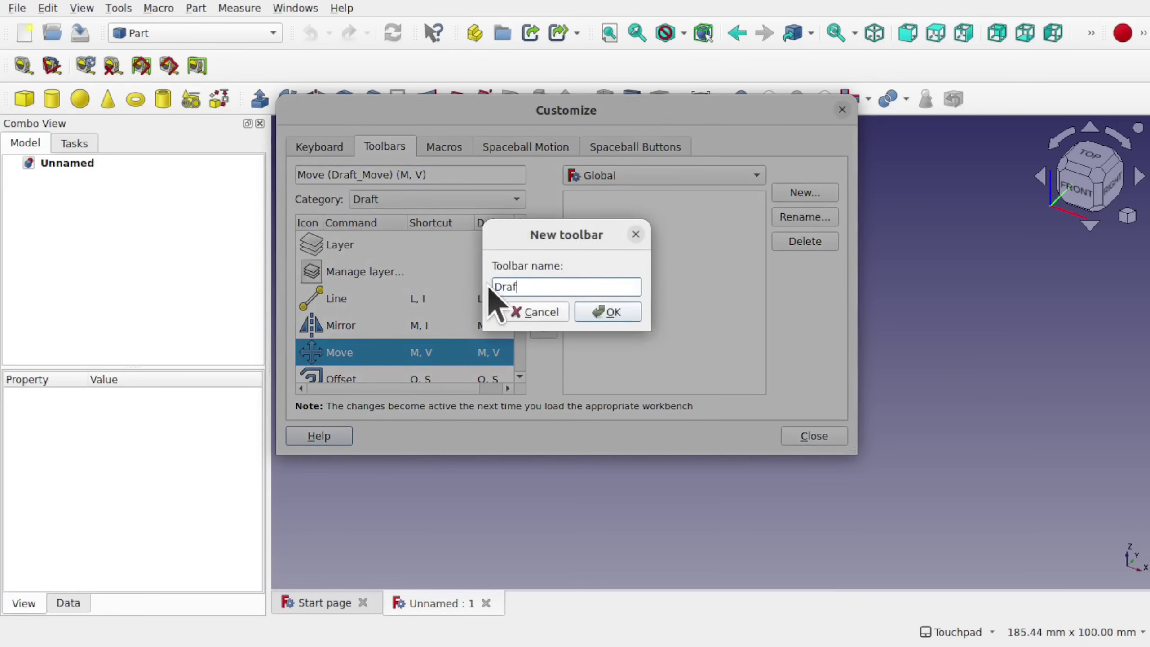
pyautogui.write('t')
pyautogui.press('Return')
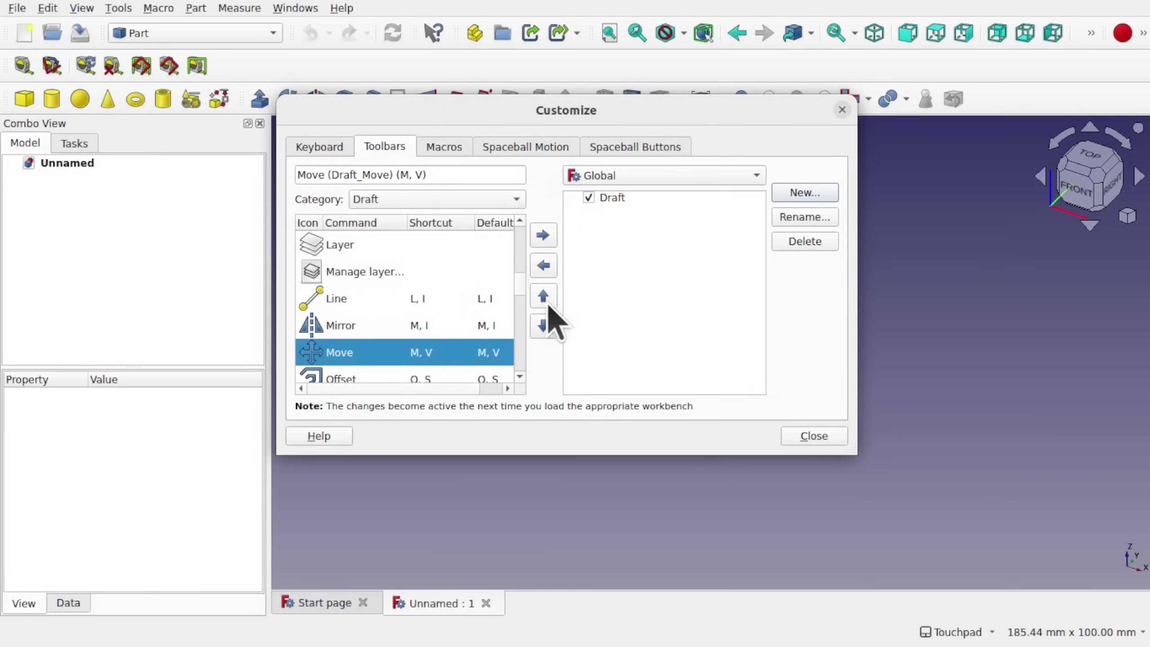
pyautogui.click(542, 236)
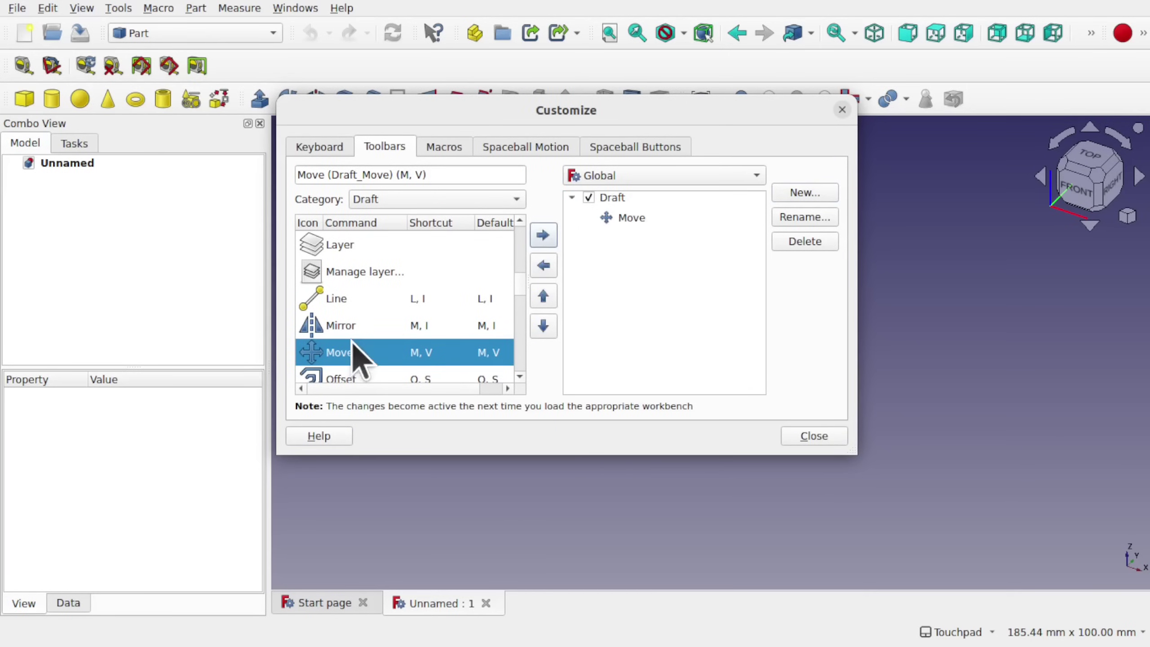
# Search 'rot', add Draft Rotate to the Draft toolbar, and close the dialog
pyautogui.scroll(-5, 520, 384)
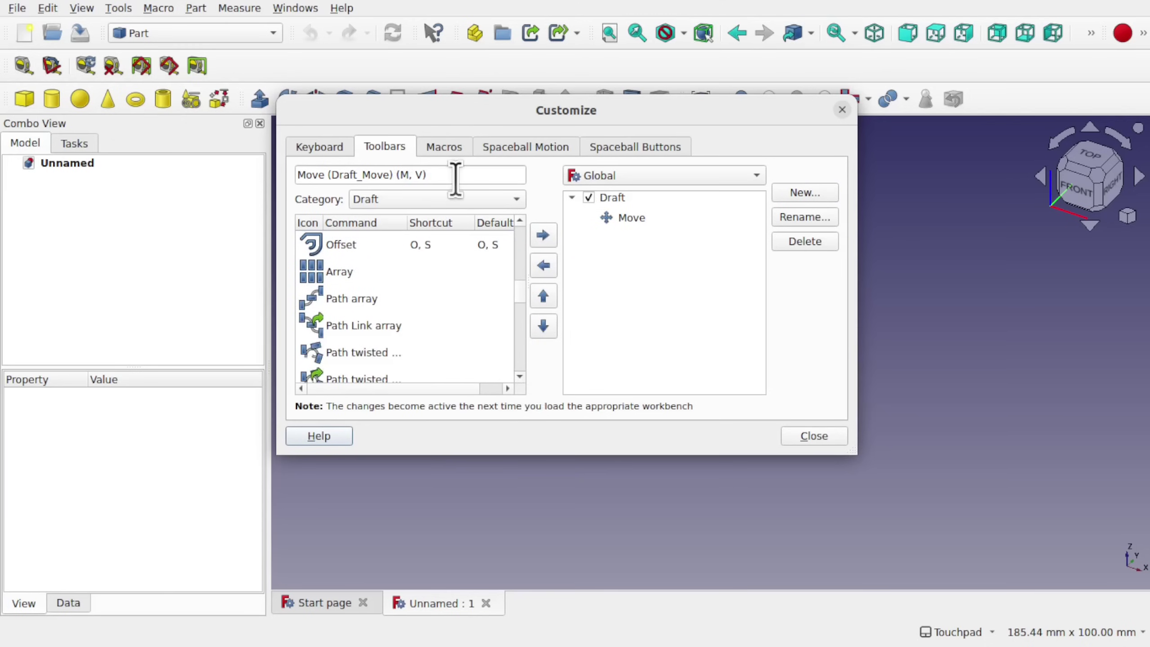
pyautogui.moveTo(454, 175); pyautogui.dragTo(307, 174)
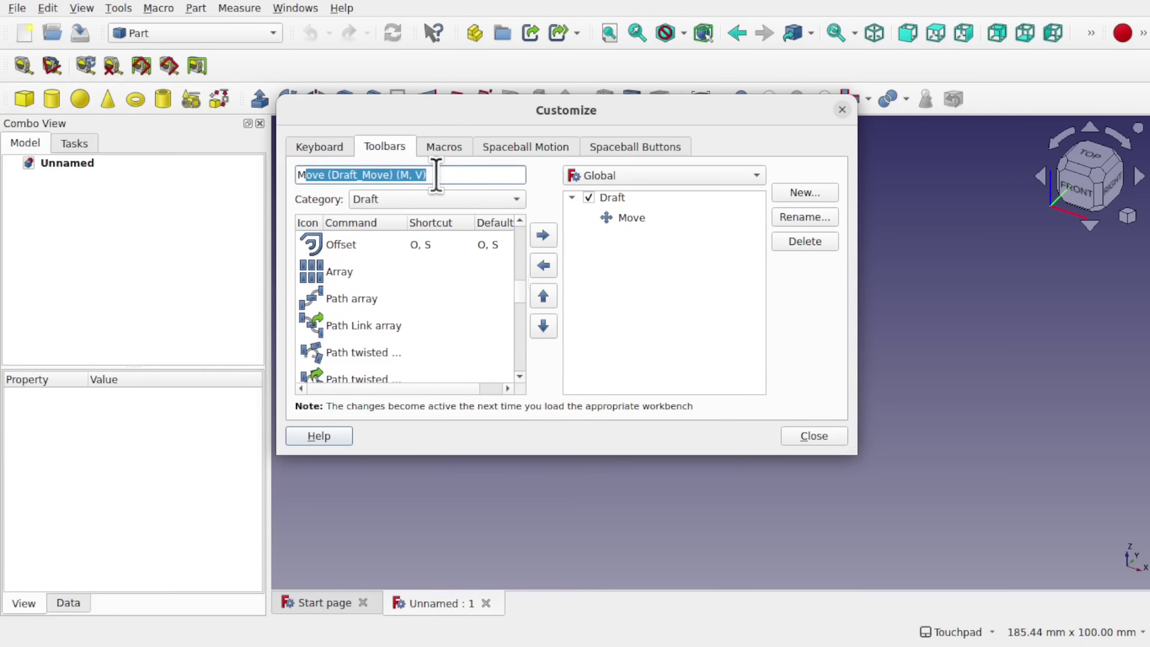
pyautogui.press('BackSpace')
pyautogui.press('BackSpace')
pyautogui.write('rot')
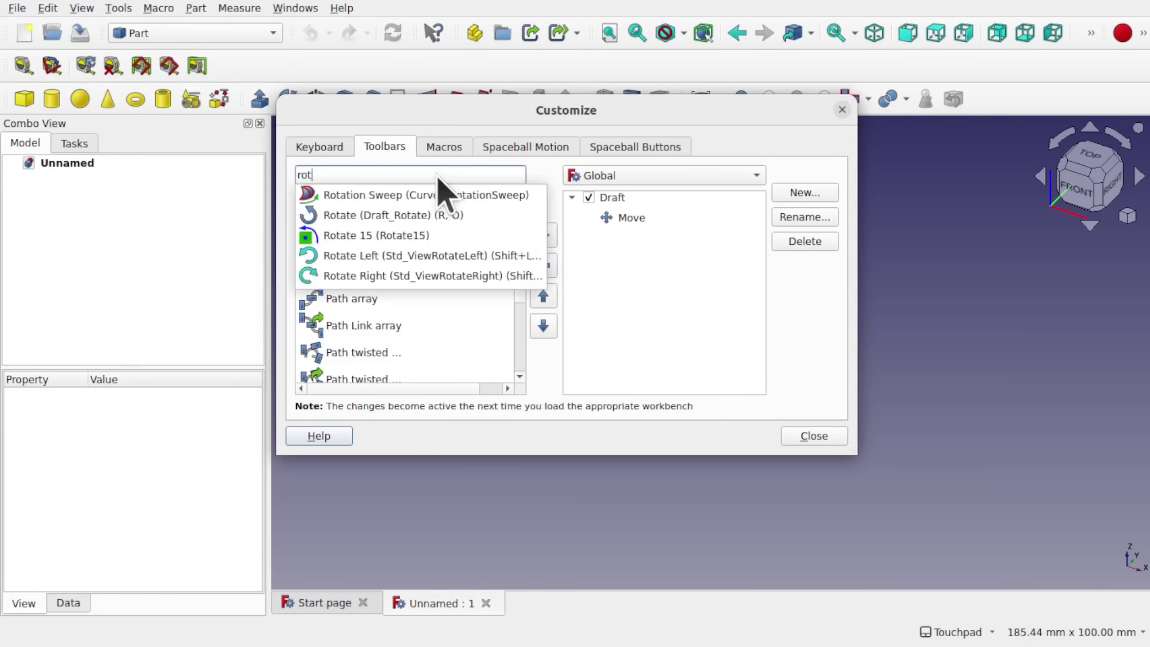
pyautogui.click(415, 216)
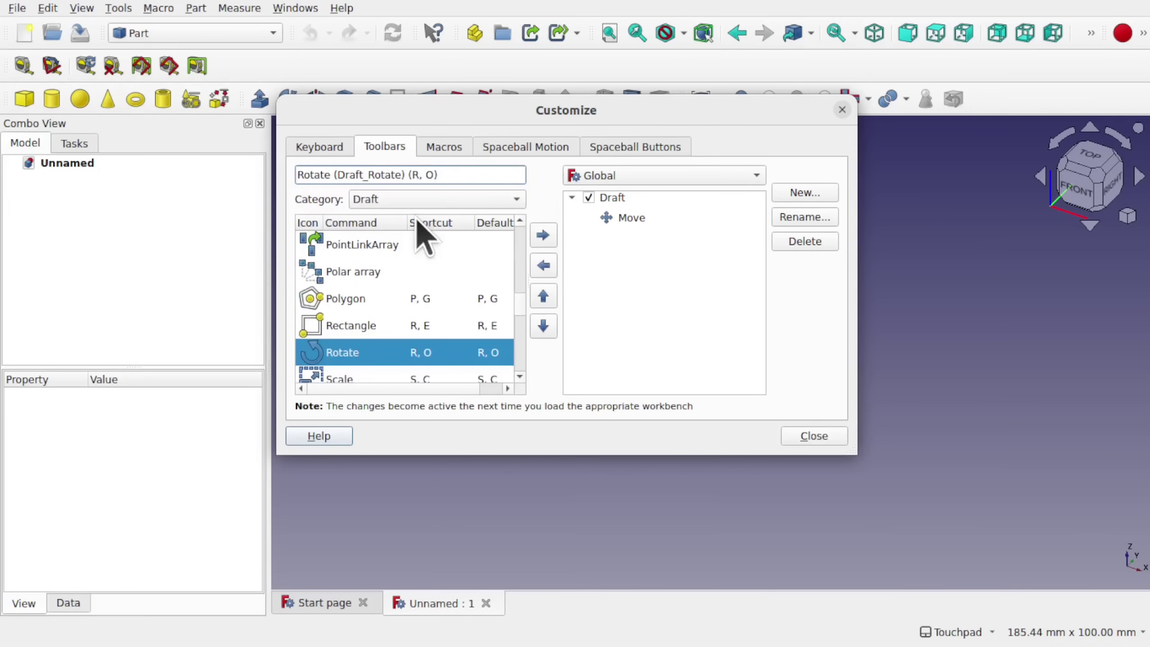
pyautogui.click(544, 240)
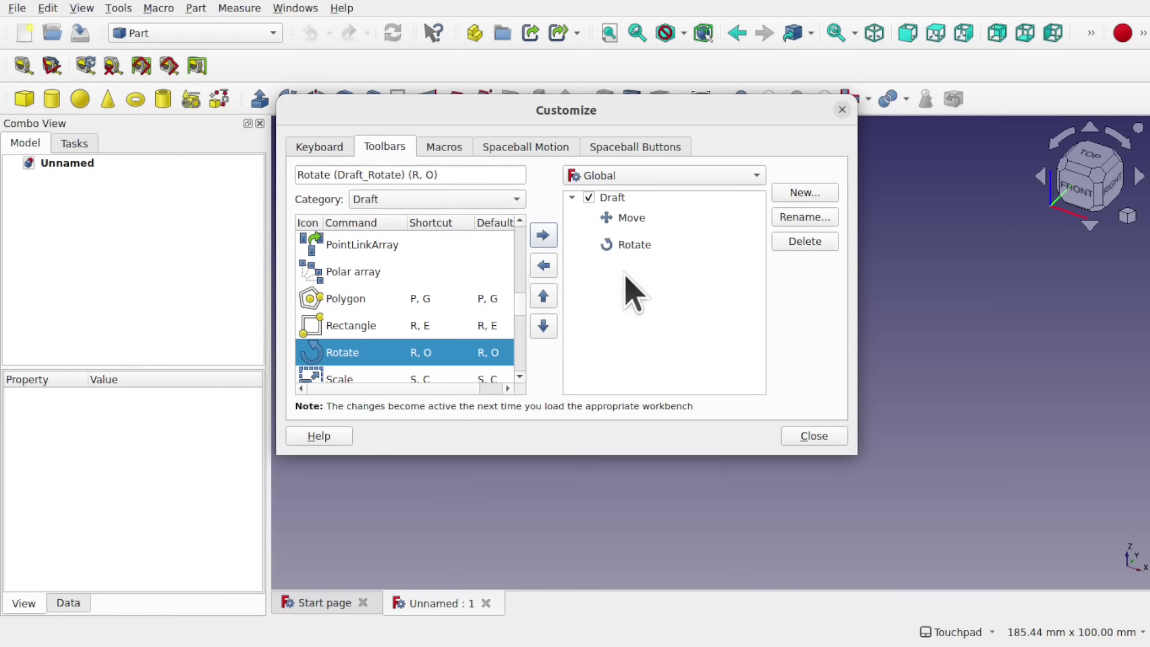
pyautogui.click(813, 435)
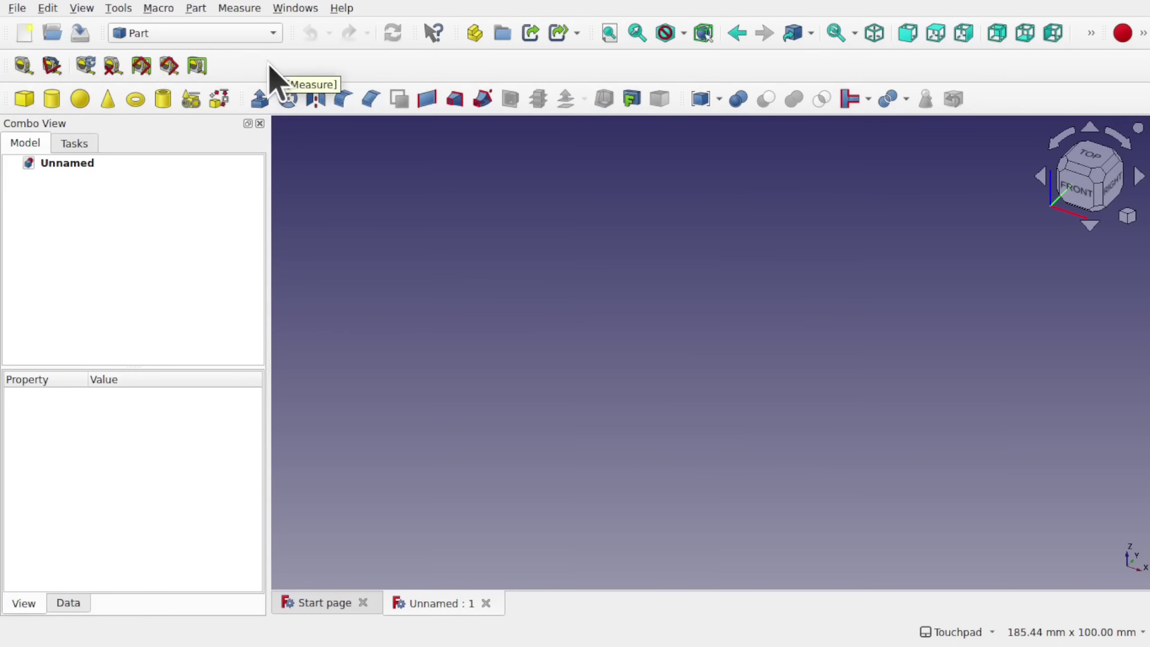
# Check the toolbar visibility list twice without changing anything
pyautogui.rightClick(275, 73)
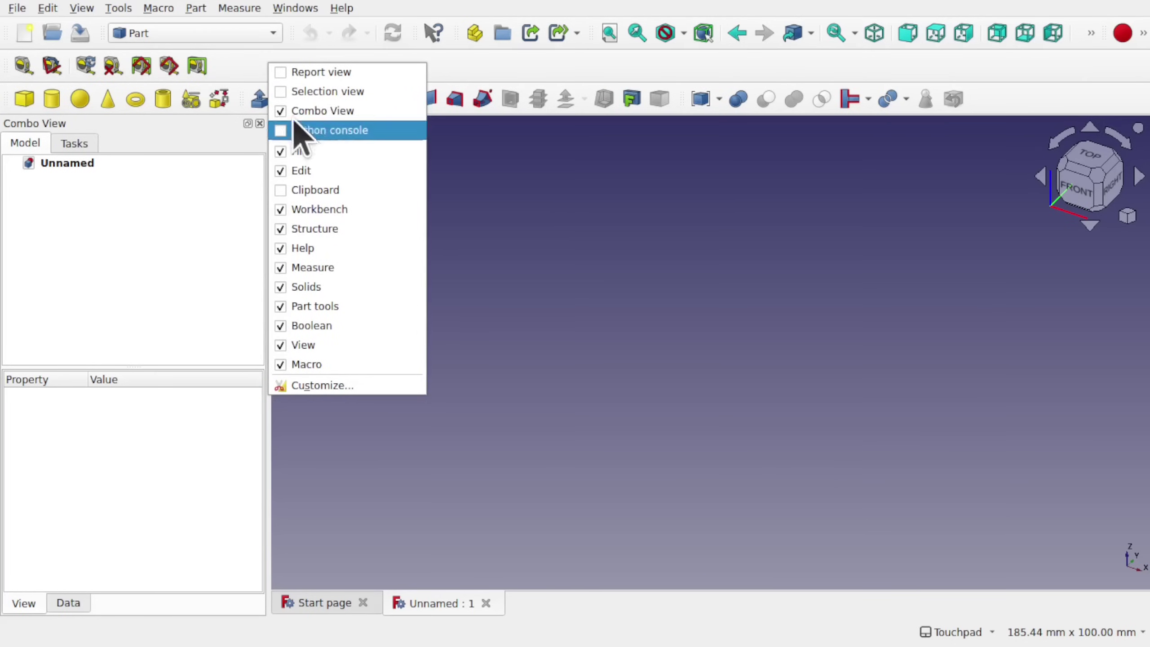
pyautogui.click(233, 69)
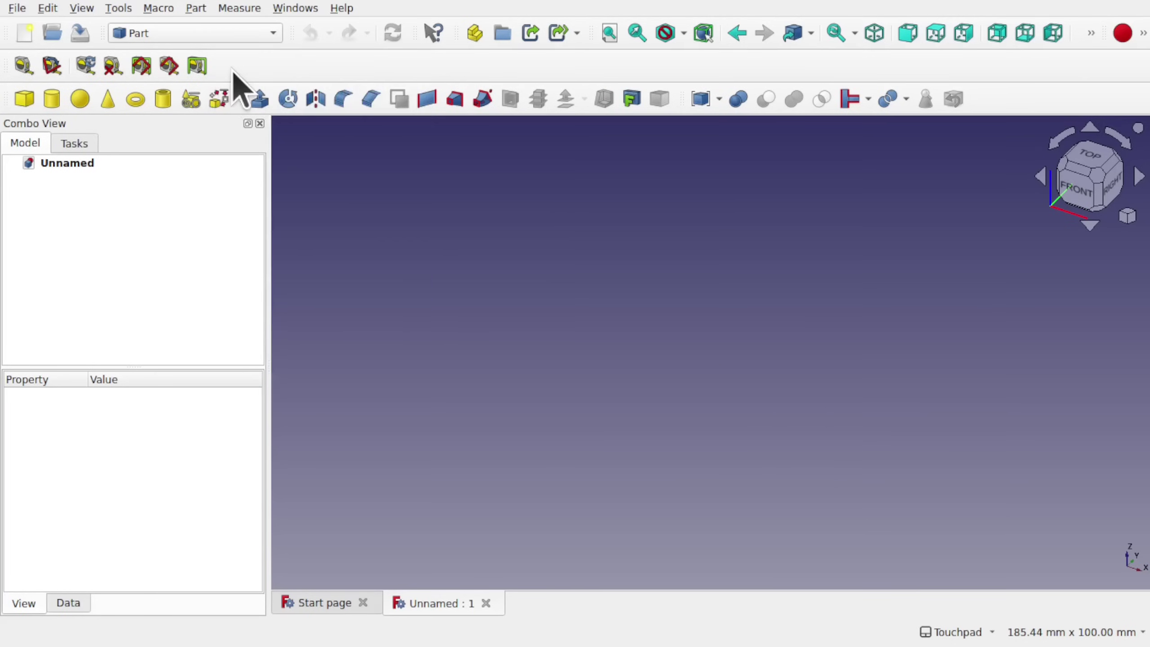
pyautogui.rightClick(83, 62)
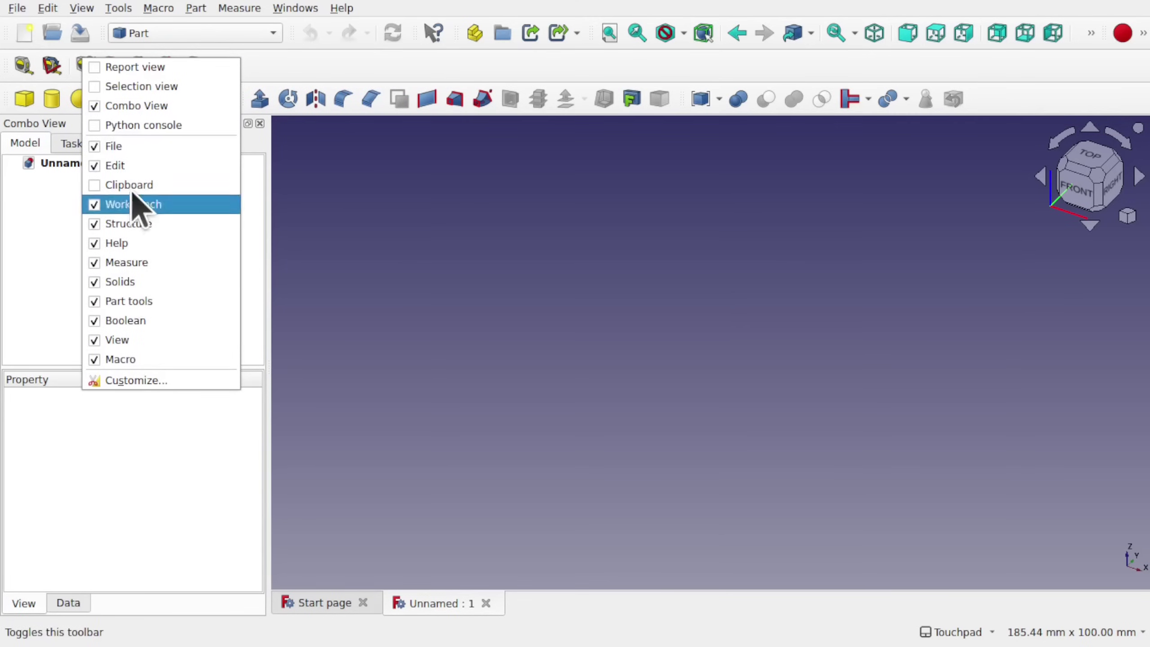
pyautogui.click(277, 77)
# Switch to the Start workbench and confirm the Draft toolbar is enabled there
pyautogui.click(225, 25)
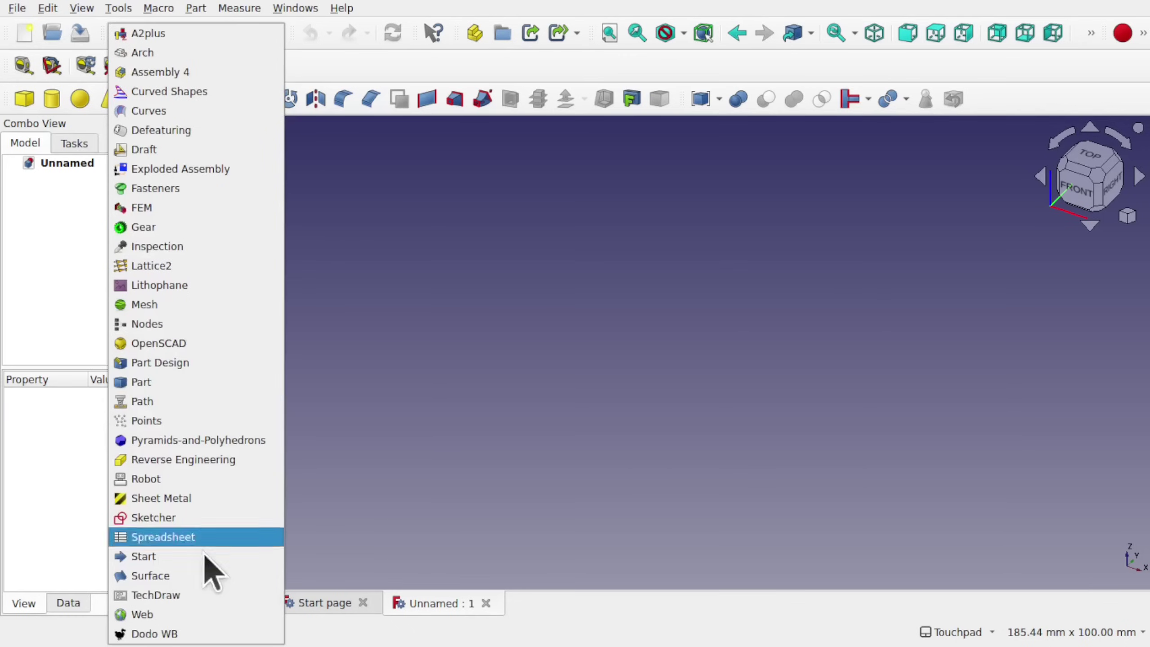
pyautogui.click(184, 558)
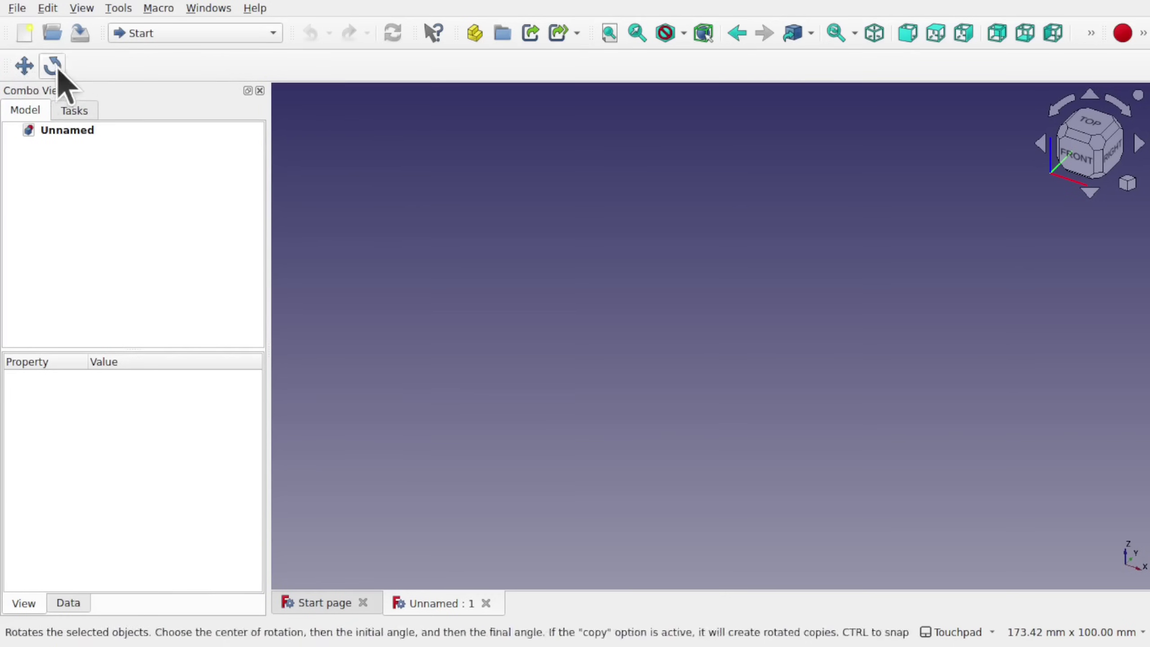
pyautogui.rightClick(196, 67)
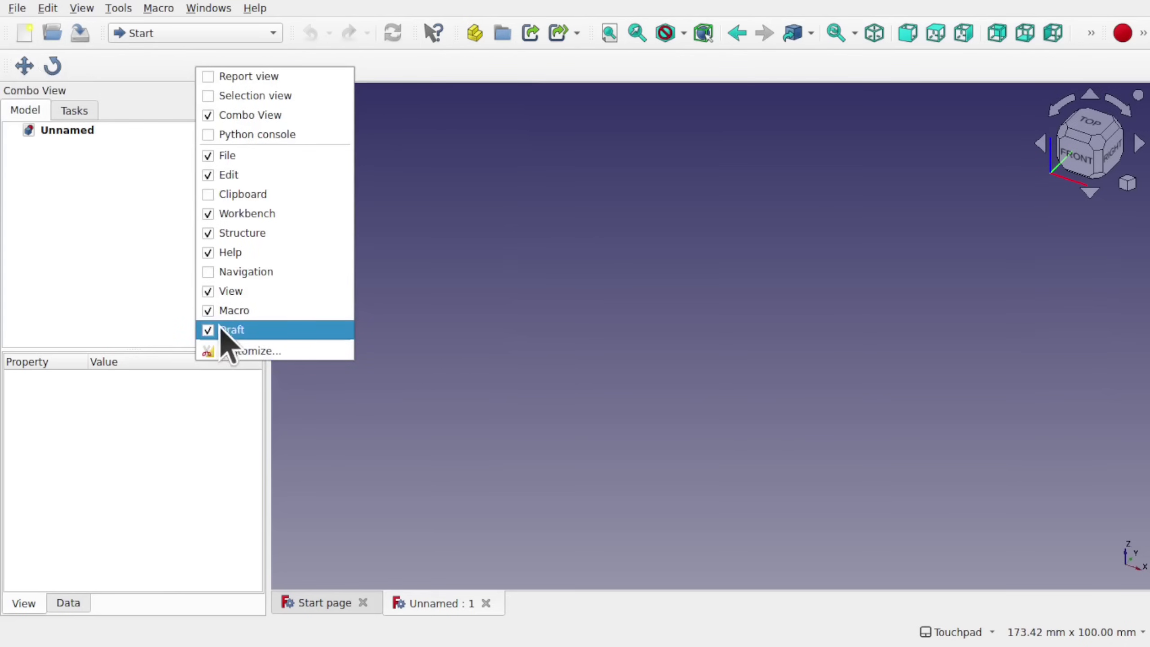
pyautogui.click(462, 249)
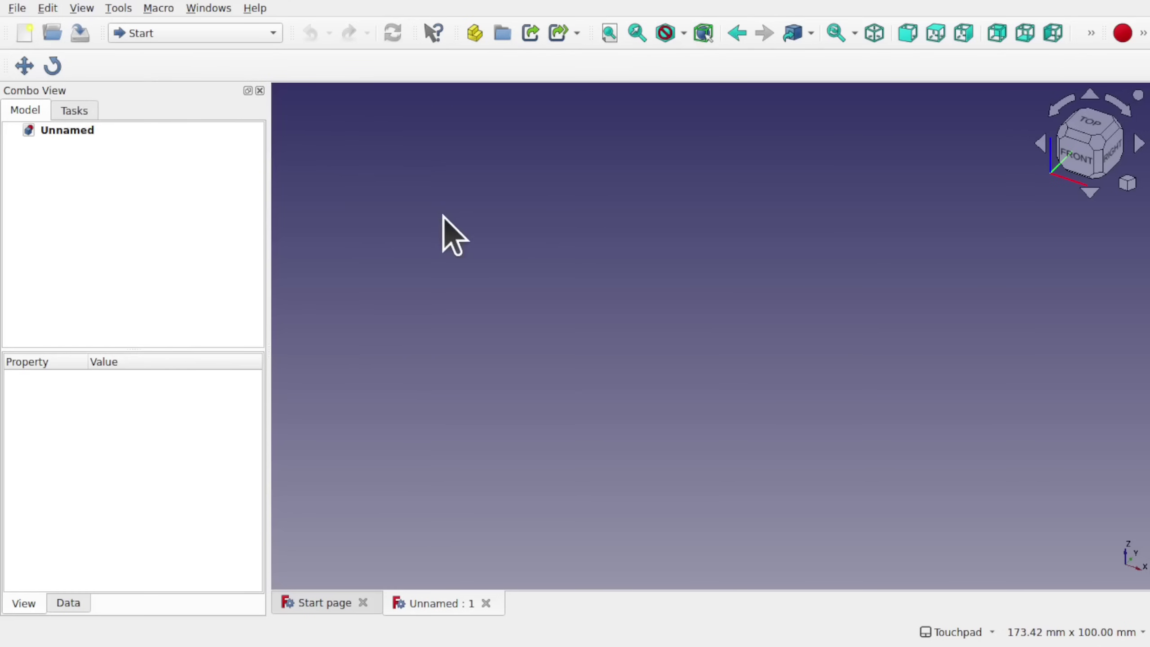
# Cycle through the Part, Sketcher and Part Design workbenches
pyautogui.click(194, 34)
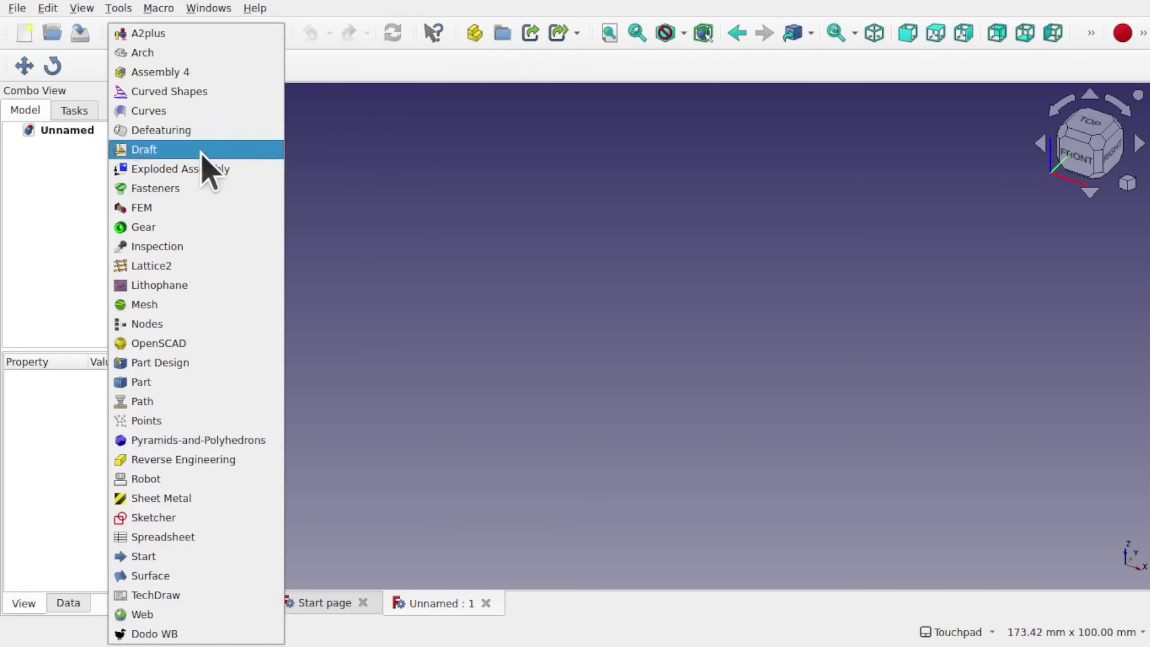
pyautogui.click(203, 381)
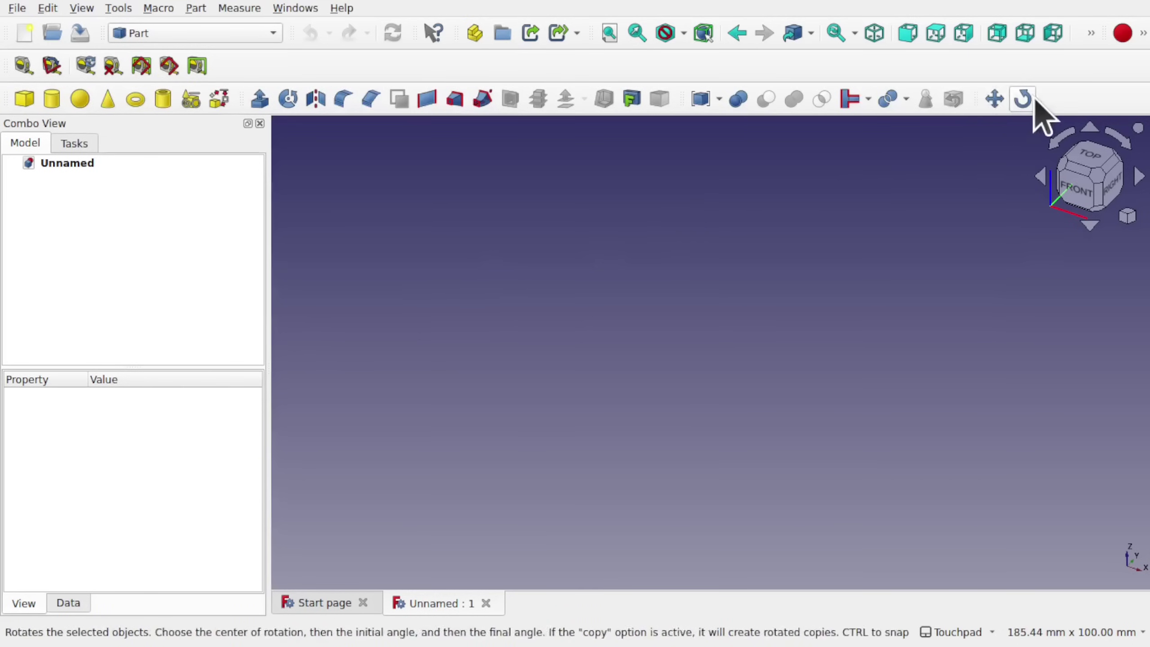
pyautogui.click(178, 40)
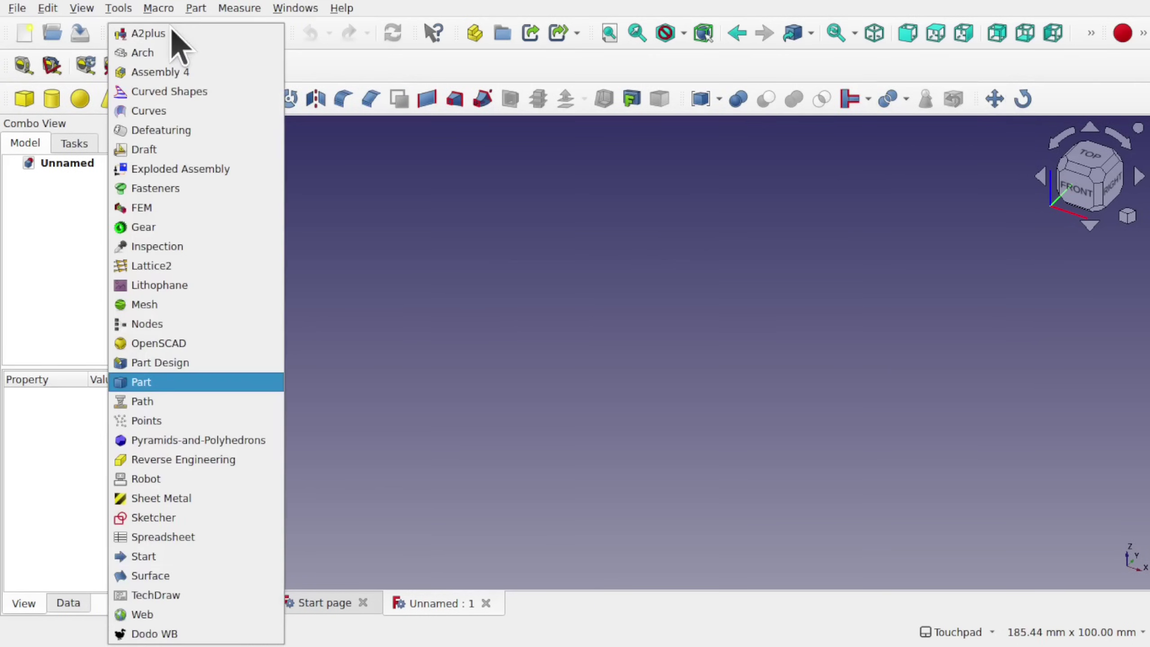
pyautogui.click(205, 518)
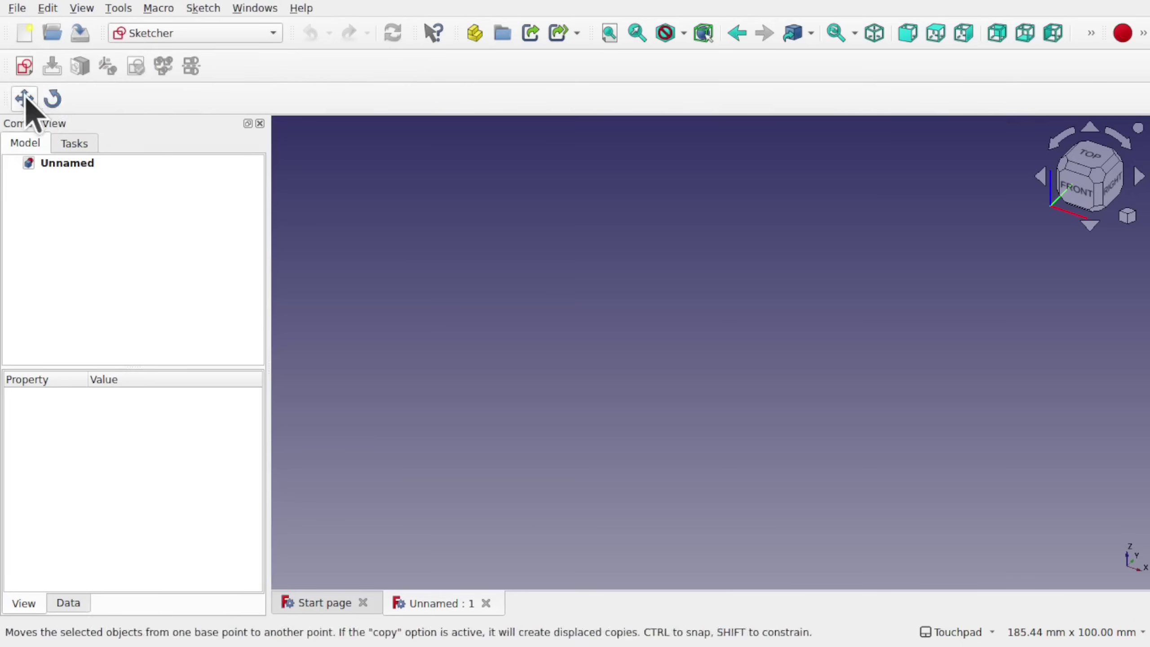
pyautogui.click(207, 48)
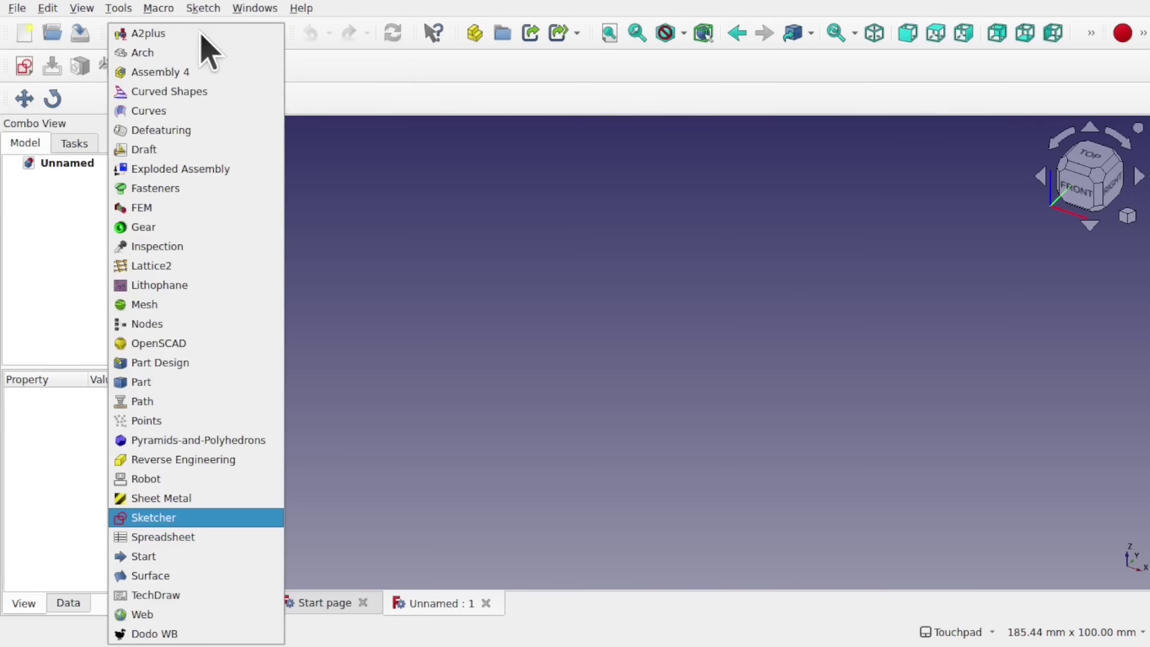
pyautogui.click(199, 362)
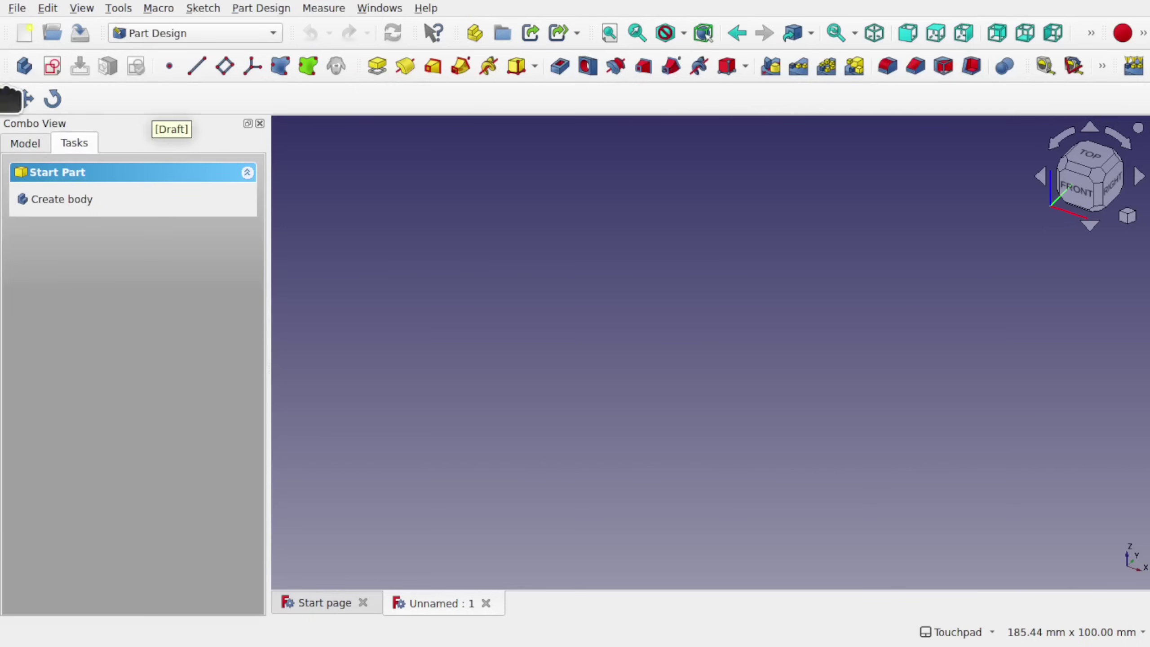
# Return to Sketcher, move the Move/Rotate toolbar to the second row, then switch to Part
pyautogui.click(195, 37)
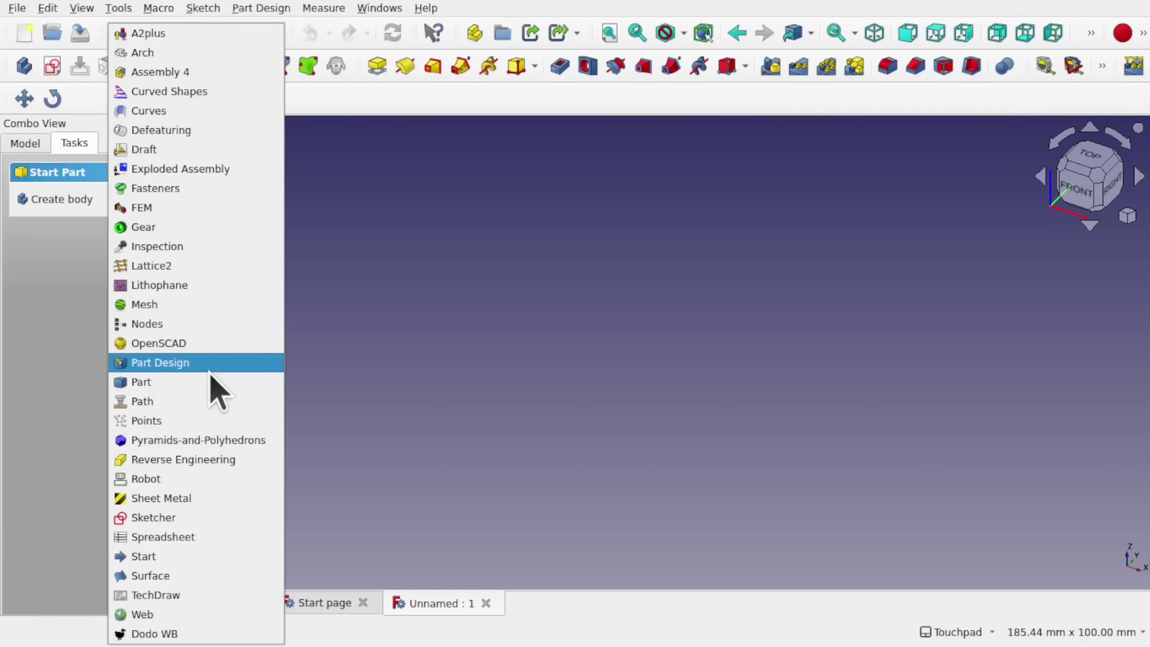
pyautogui.click(178, 521)
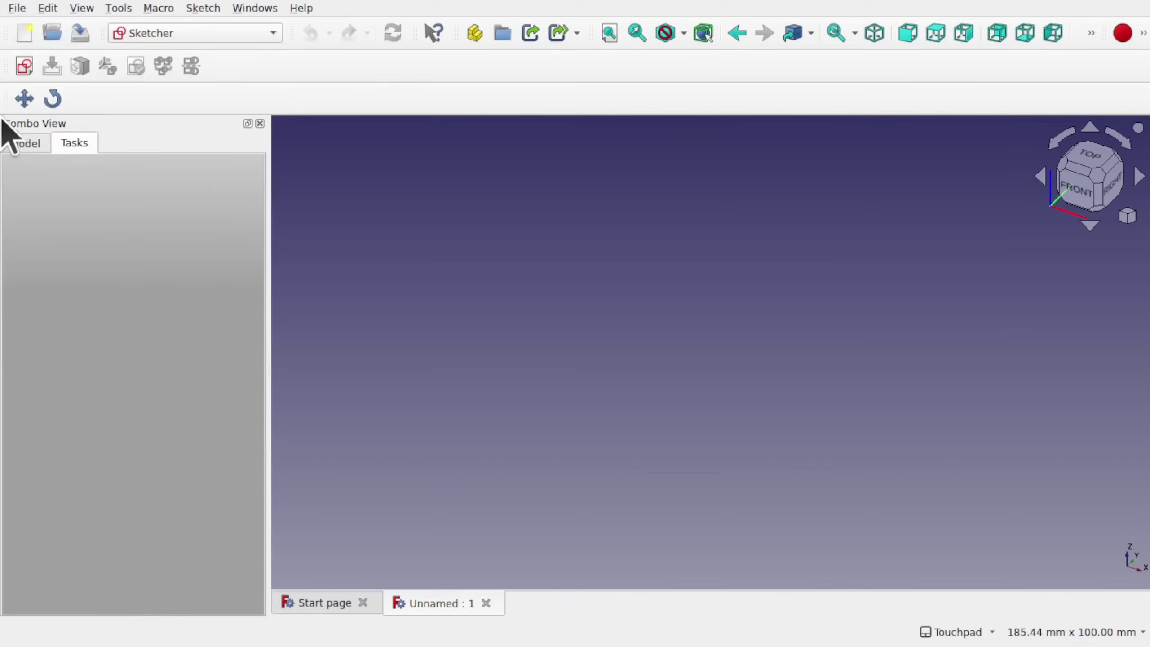
pyautogui.moveTo(5, 98); pyautogui.dragTo(250, 67)
pyautogui.click(239, 33)
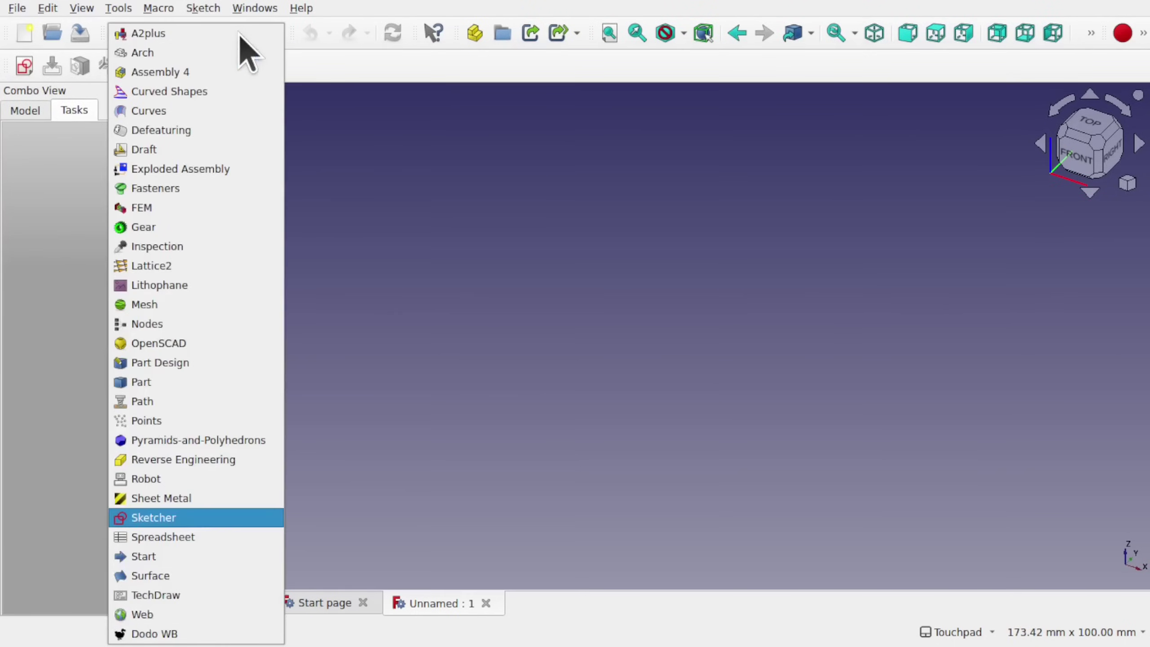
pyautogui.click(223, 383)
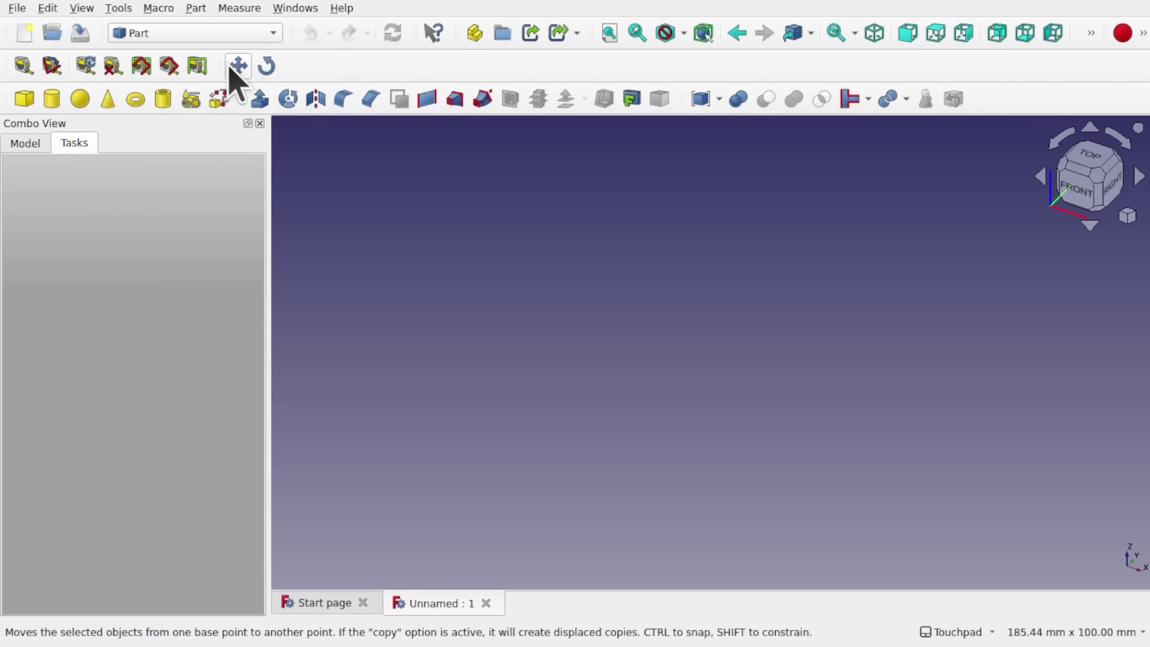
# Toggle the Draft toolbar off, on, and off again in the Part workbench
pyautogui.rightClick(241, 70)
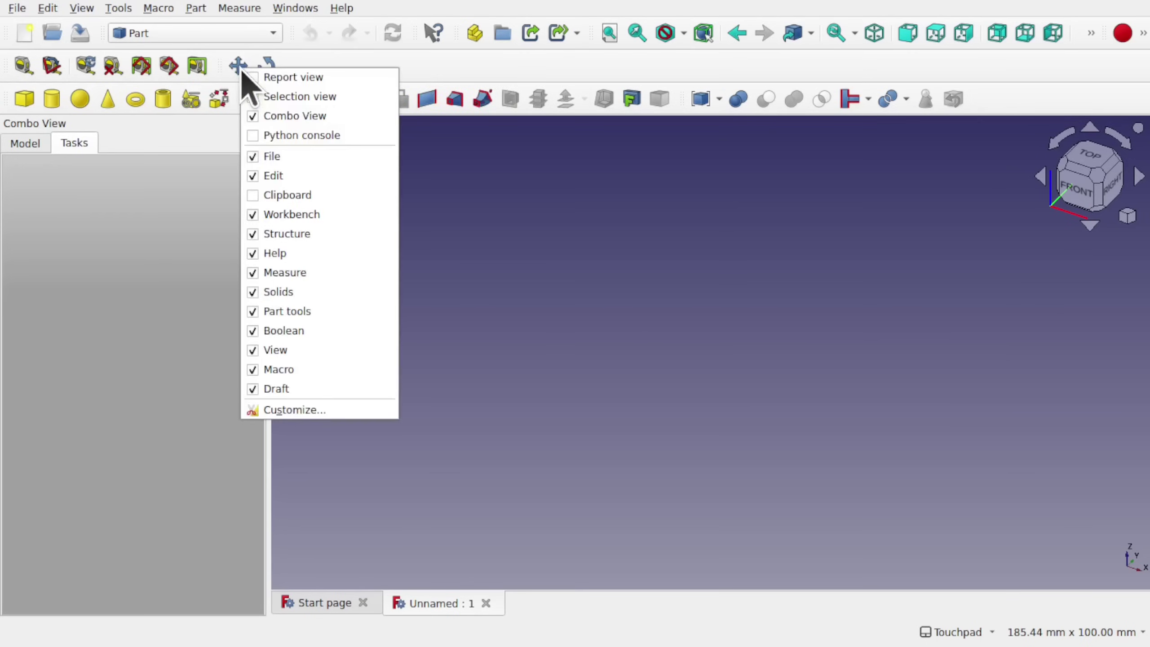
pyautogui.click(254, 393)
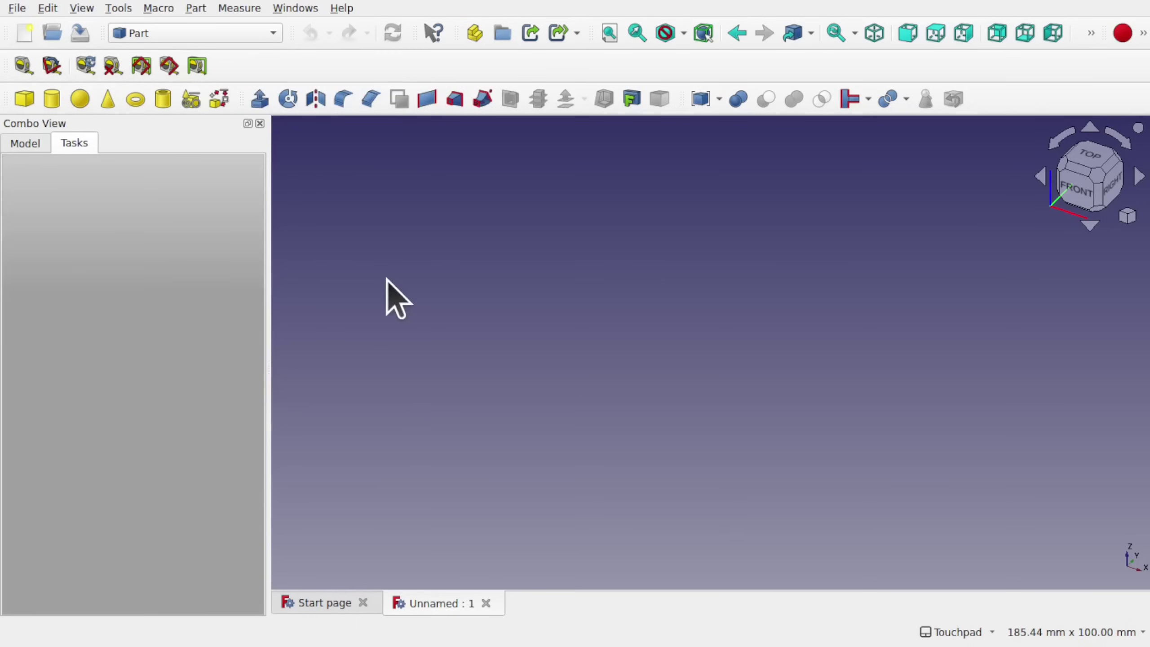
pyautogui.rightClick(262, 75)
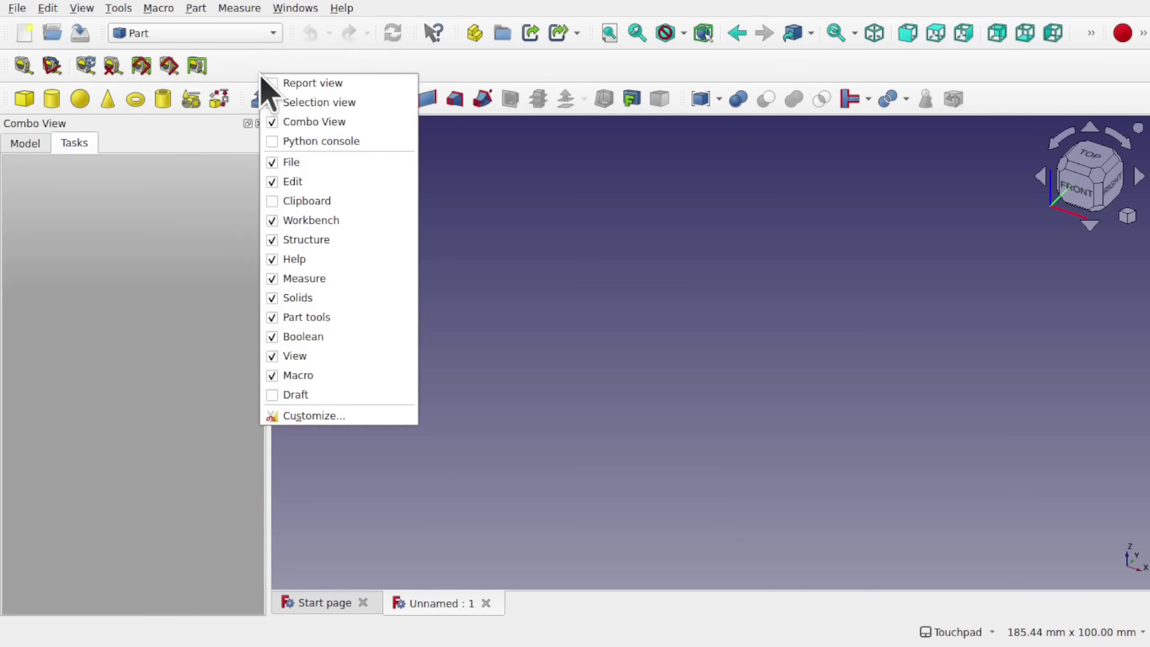
pyautogui.click(272, 397)
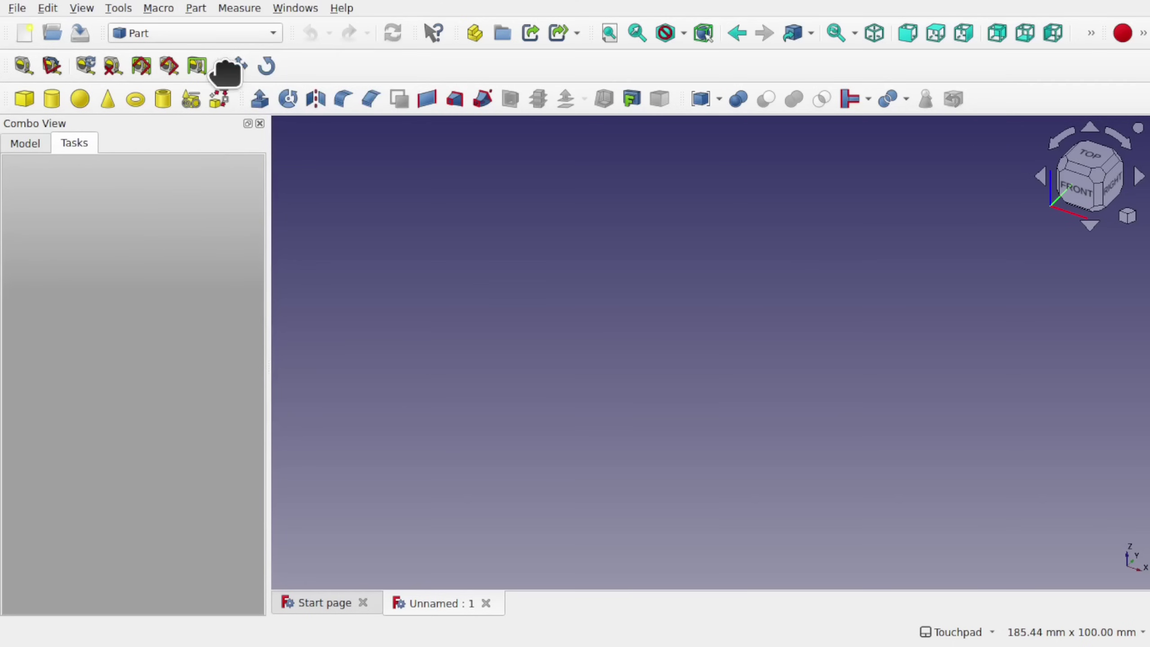
pyautogui.rightClick(240, 68)
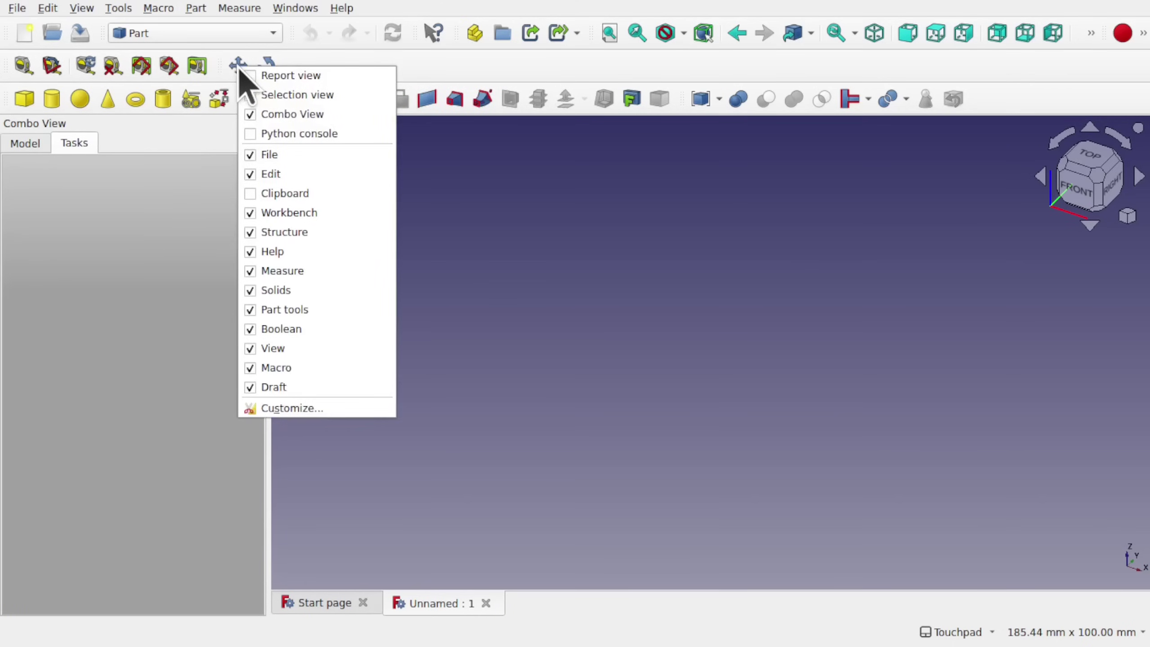
pyautogui.click(250, 388)
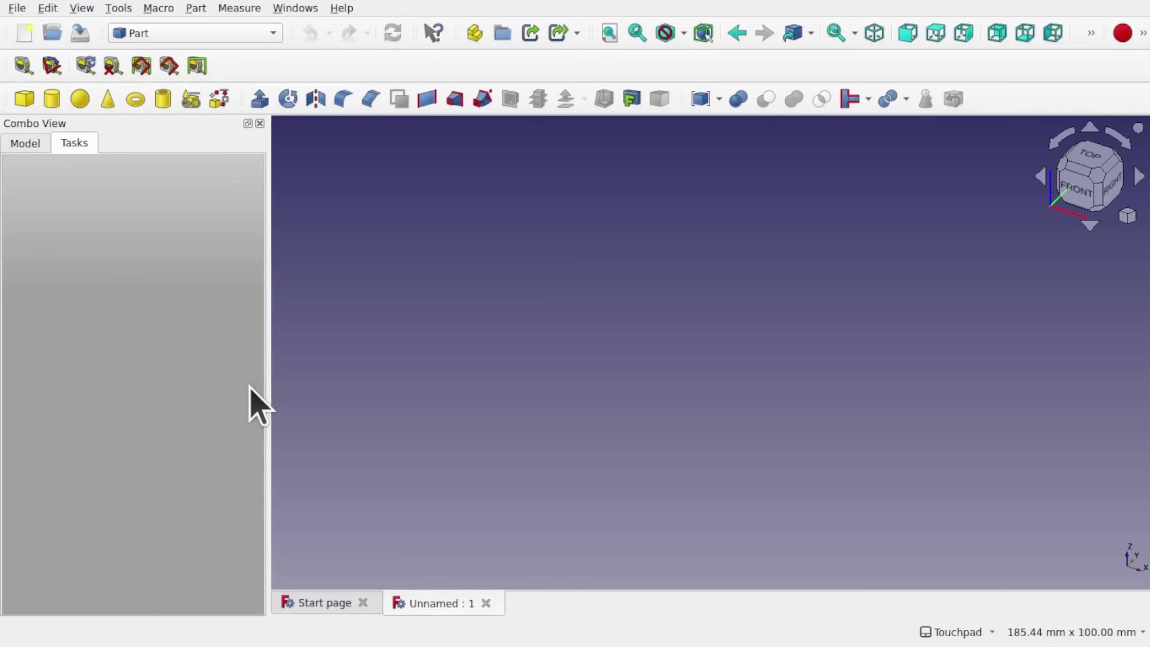
# Browse the Tools menu without choosing, then reopen the toolbar context menu
pyautogui.click(119, 8)
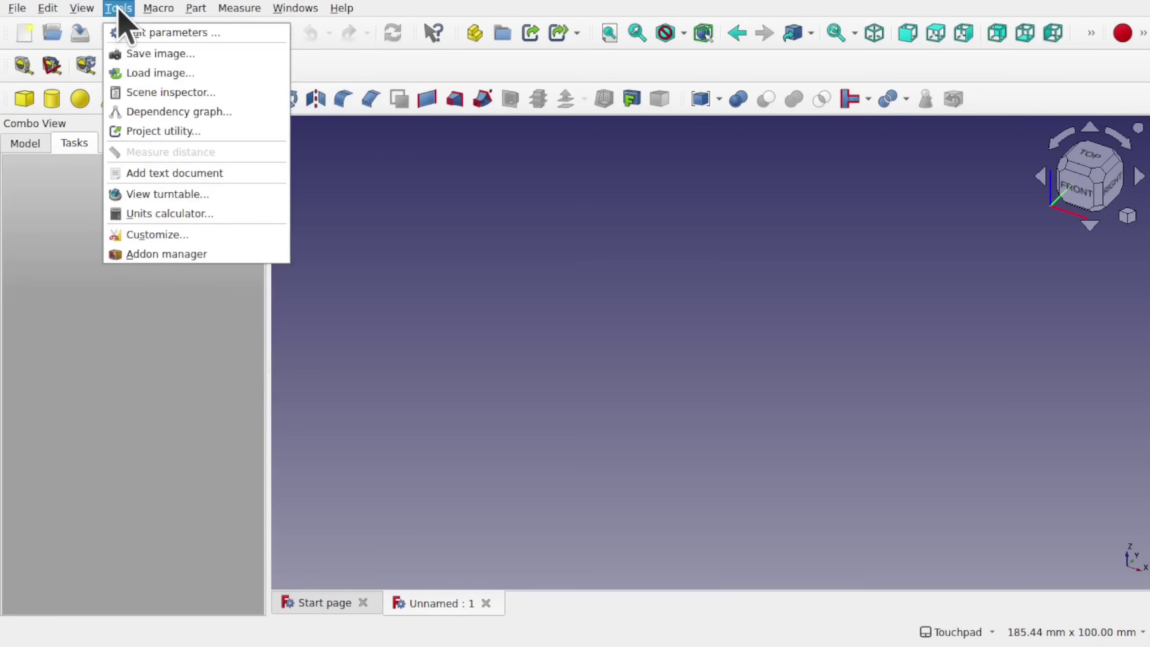
pyautogui.click(361, 180)
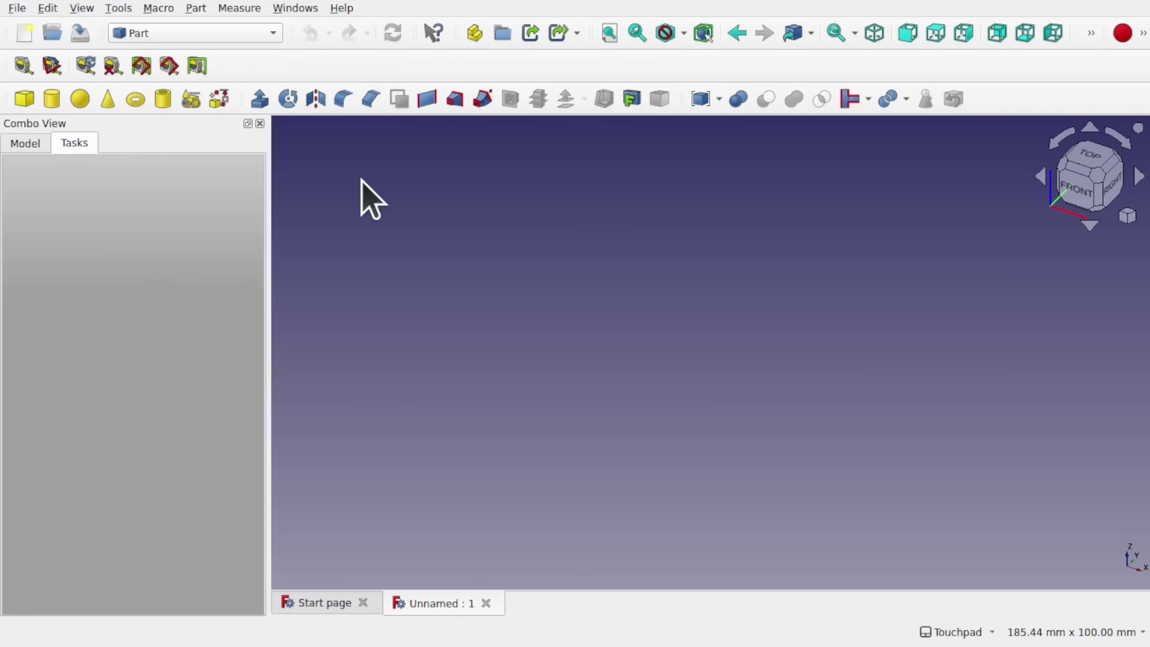
pyautogui.rightClick(237, 66)
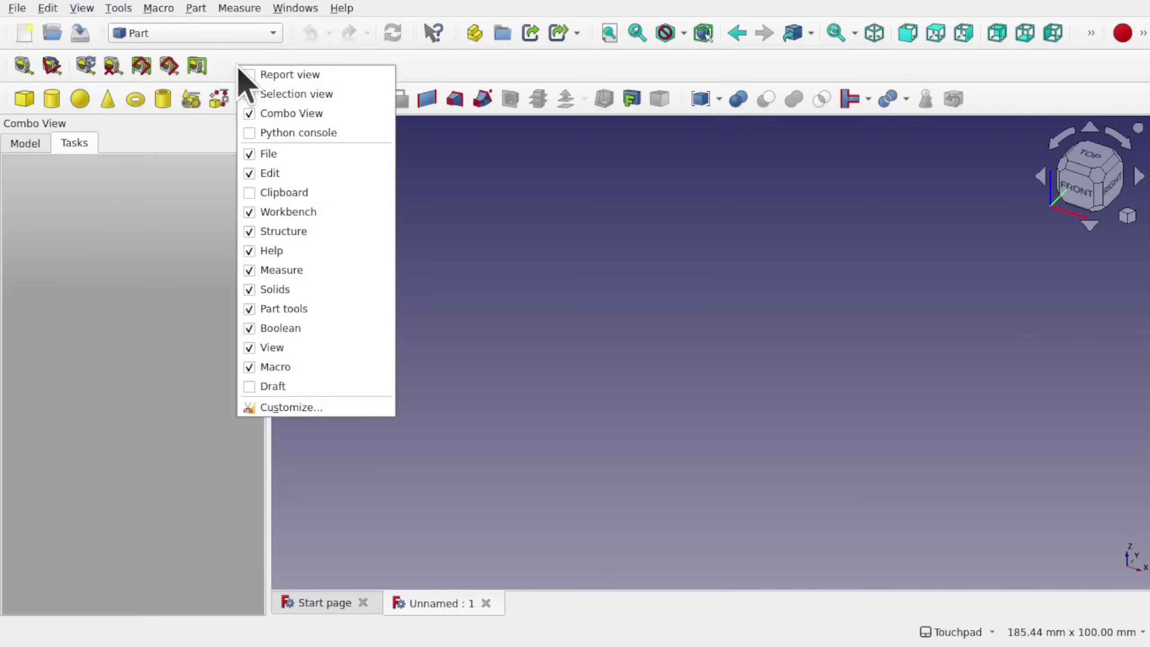
# Open Customize on the Toolbars page with the Global toolbars selected
pyautogui.click(318, 409)
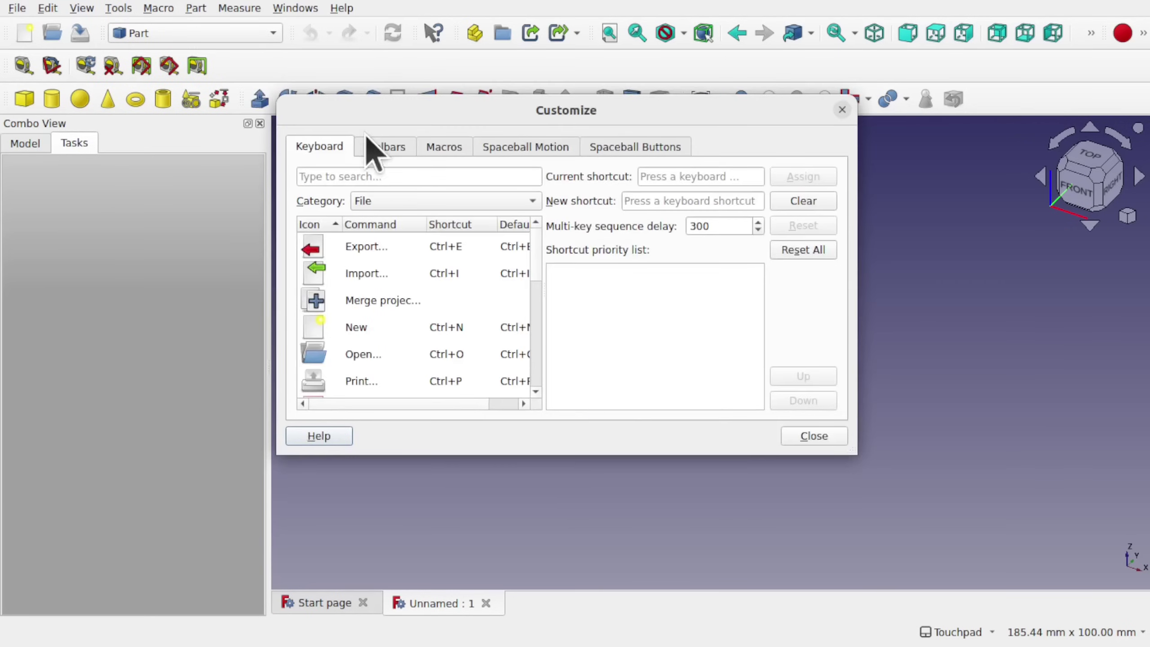
pyautogui.click(387, 148)
pyautogui.click(648, 175)
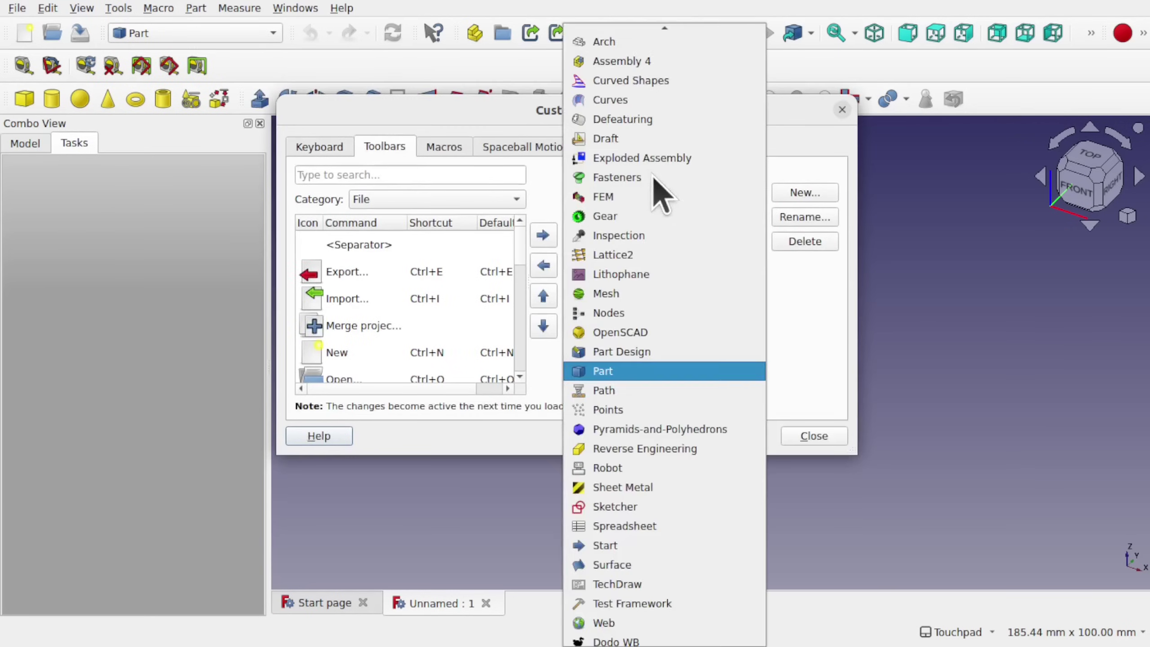
pyautogui.click(606, 34)
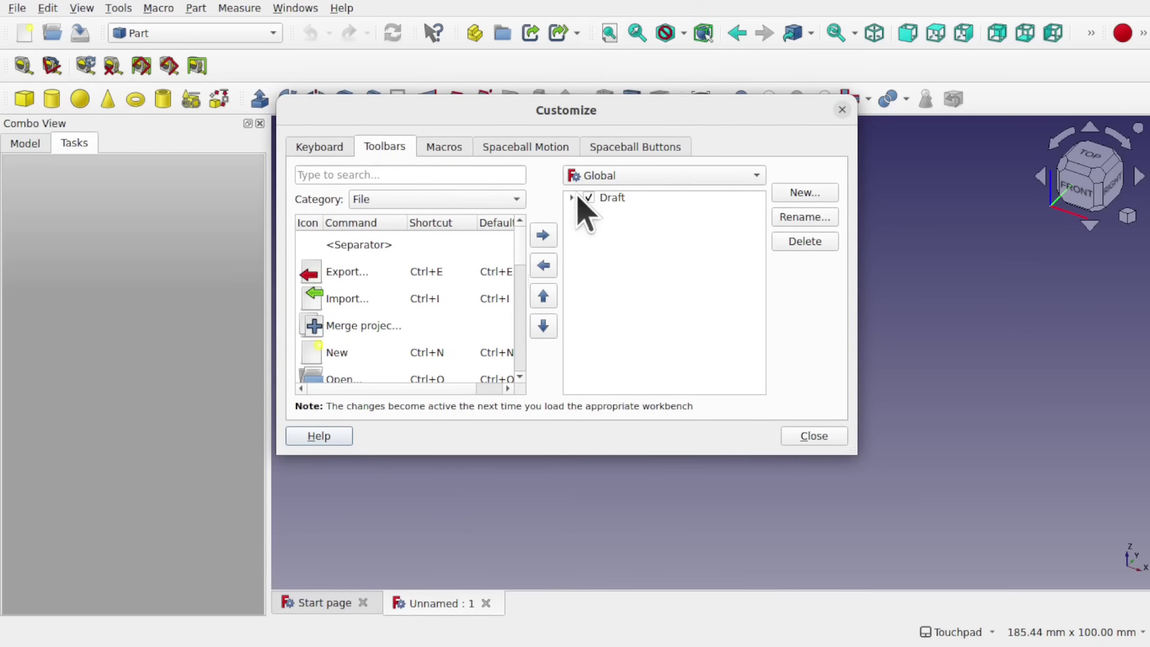
# Remove Rotate from the Draft toolbar, delete the toolbar, and close the dialog
pyautogui.click(572, 197)
pyautogui.click(641, 240)
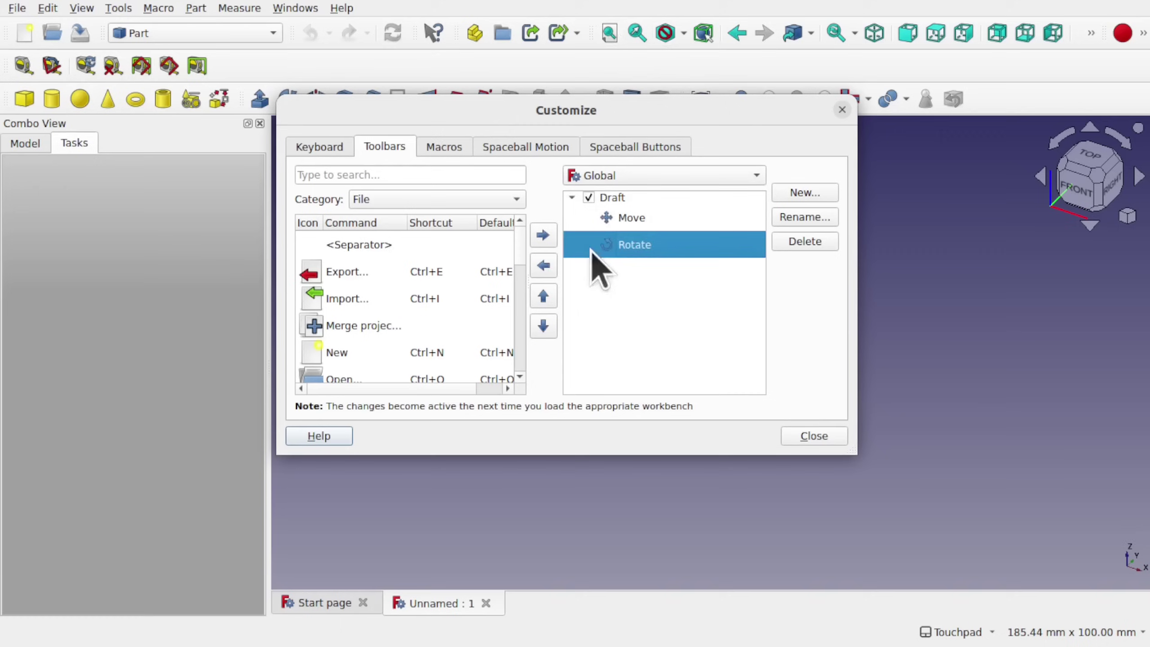
pyautogui.click(546, 268)
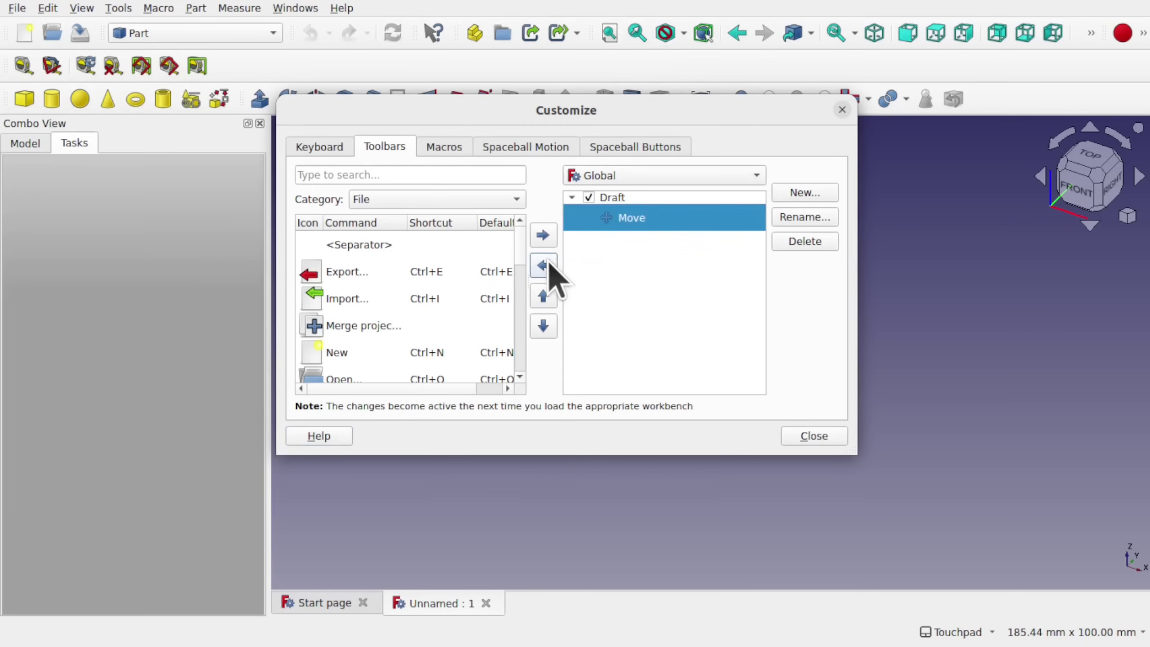
pyautogui.click(616, 200)
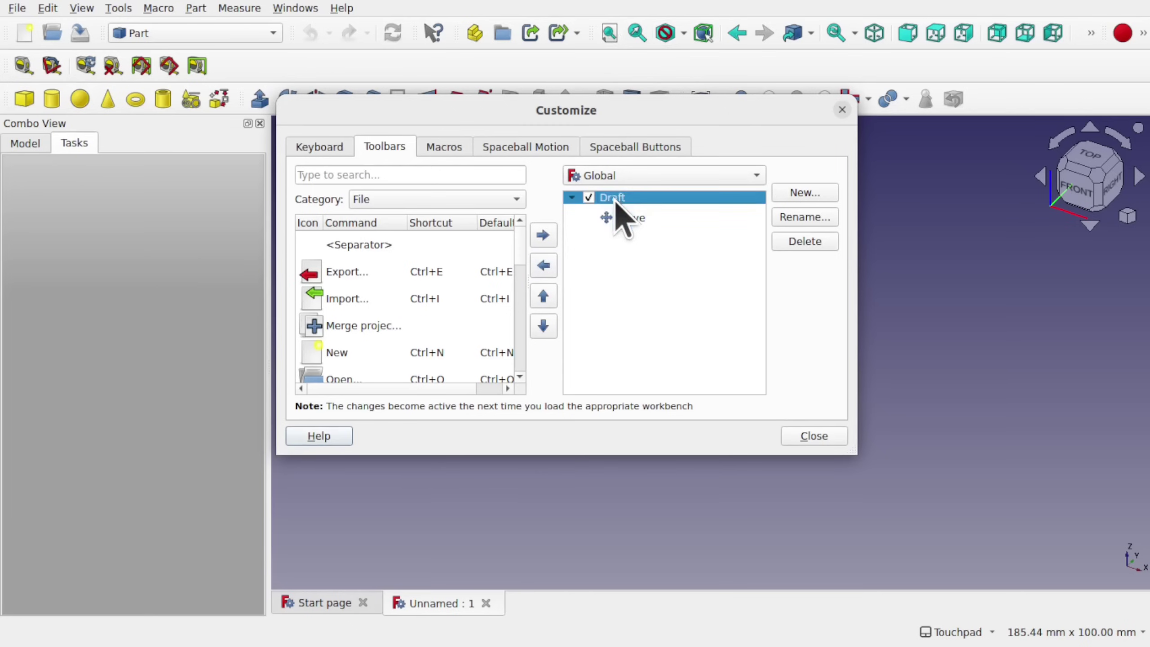
pyautogui.click(816, 244)
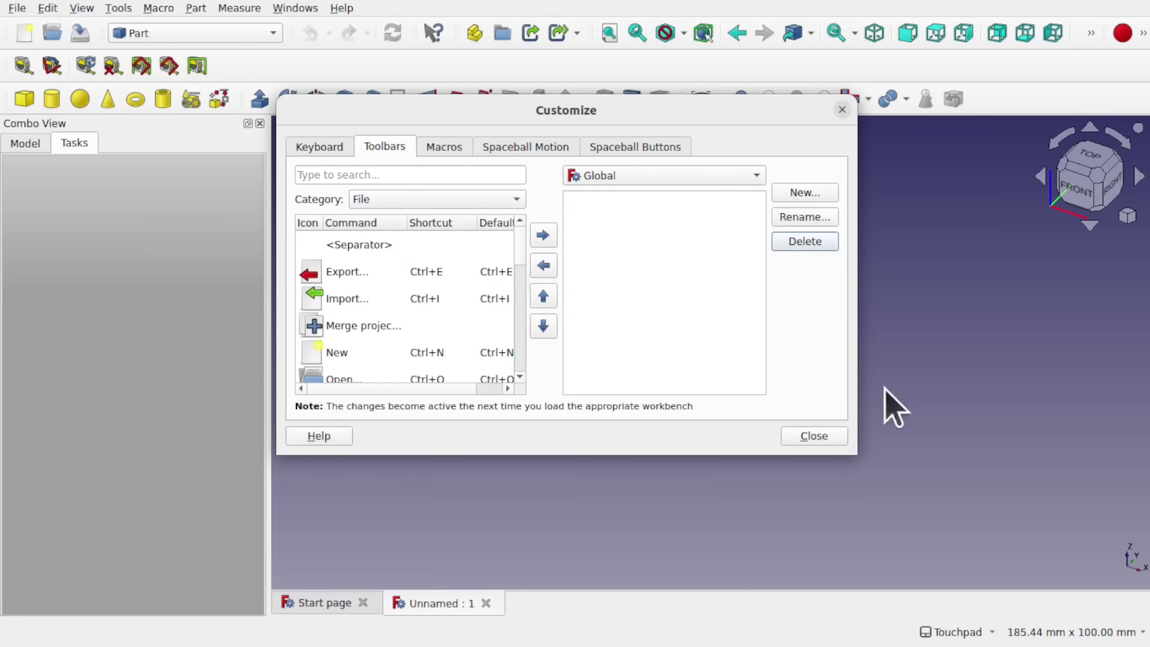
pyautogui.click(814, 436)
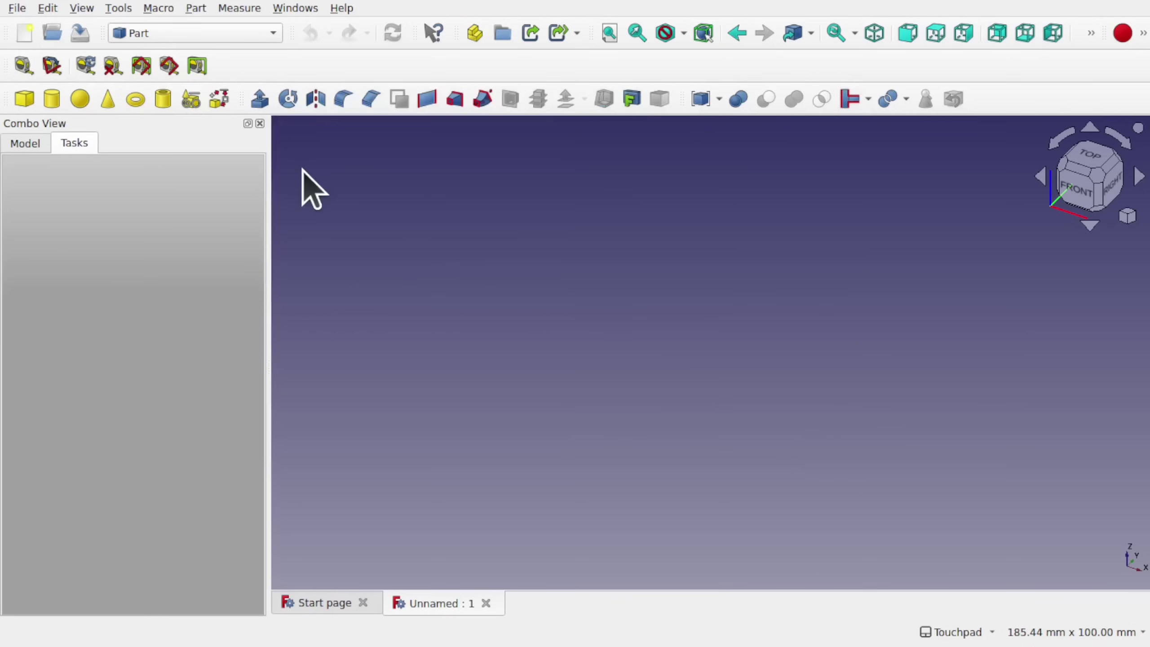
# Switch to Part Design and confirm its toolbar list no longer includes Draft
pyautogui.rightClick(231, 68)
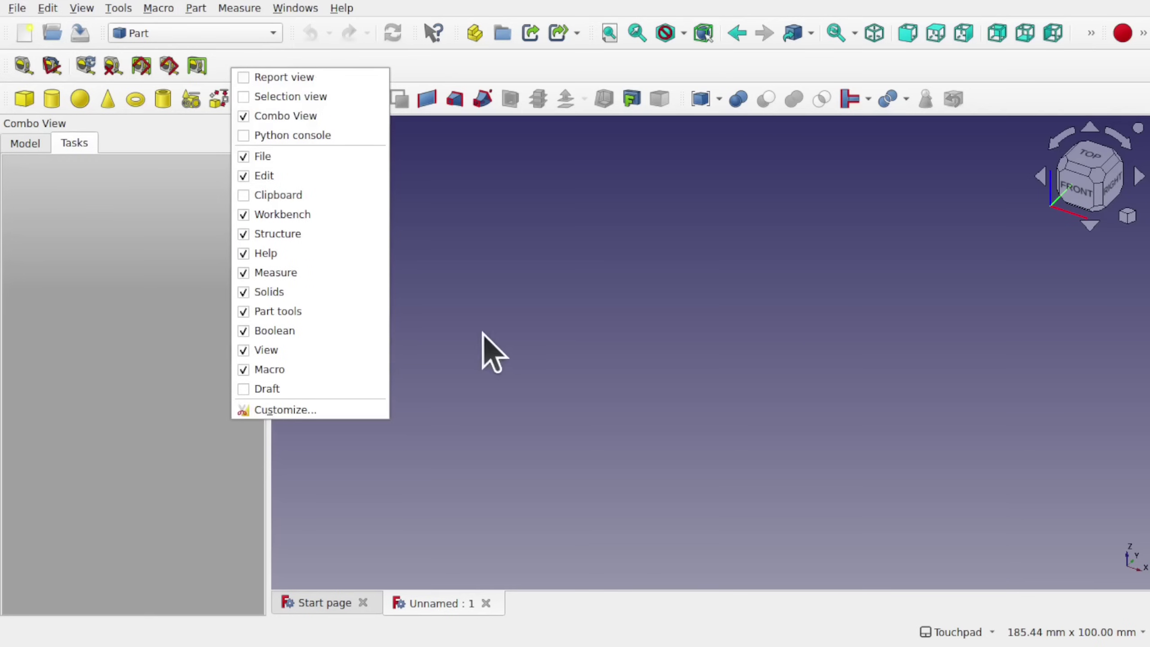
pyautogui.click(460, 336)
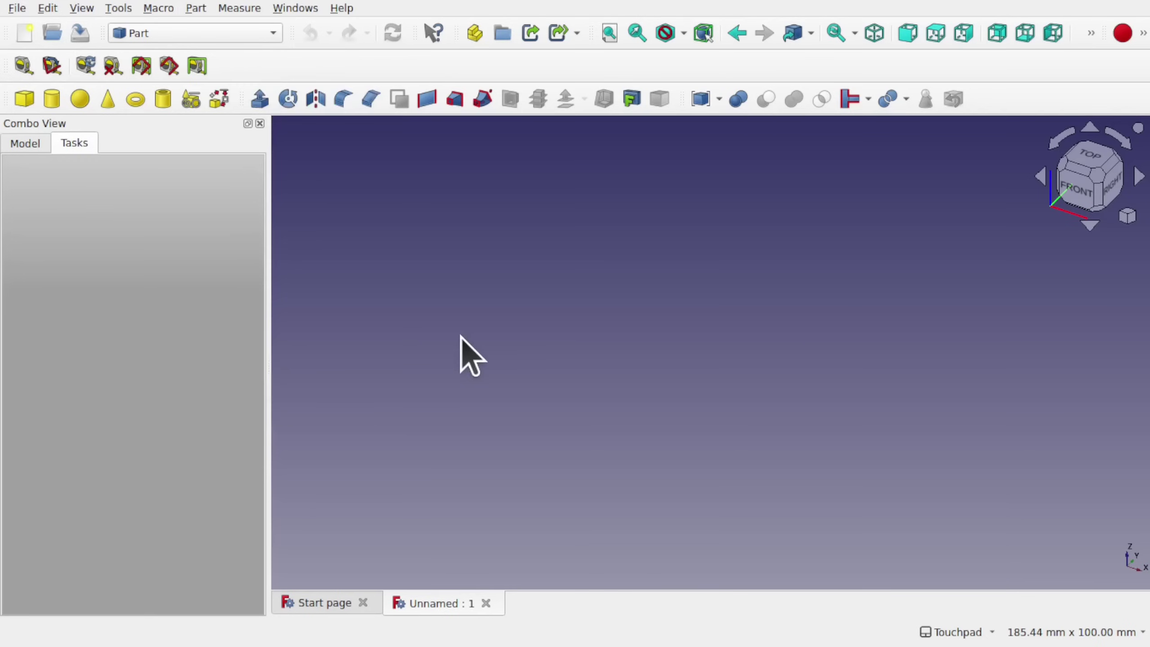
pyautogui.click(220, 32)
pyautogui.click(253, 363)
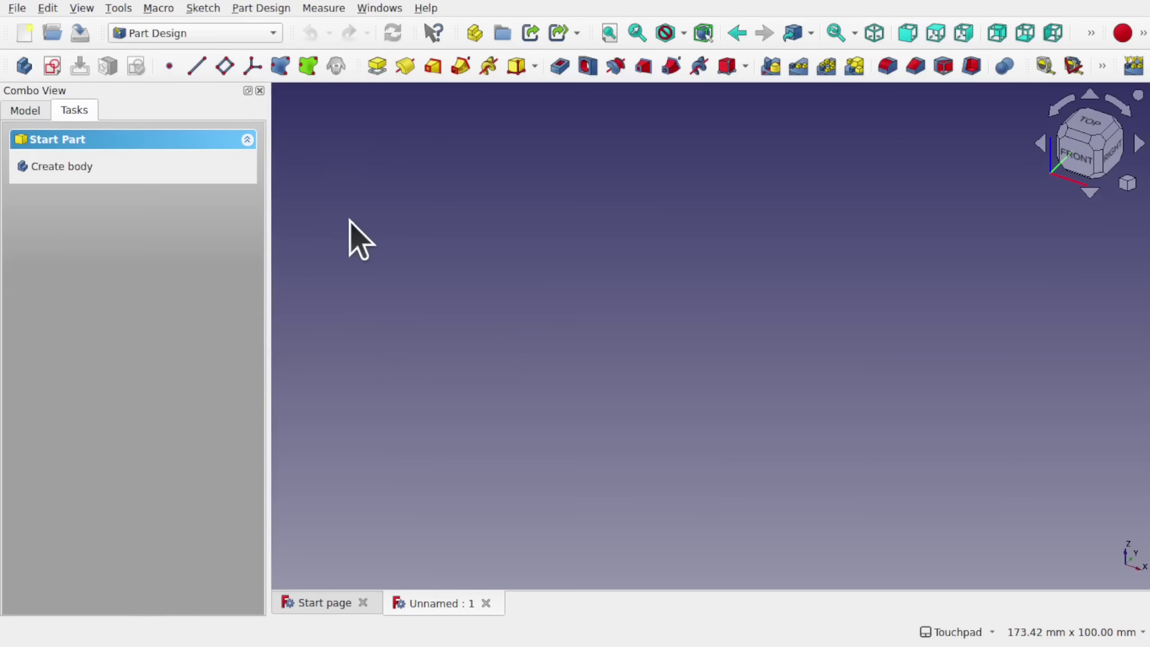
pyautogui.rightClick(170, 69)
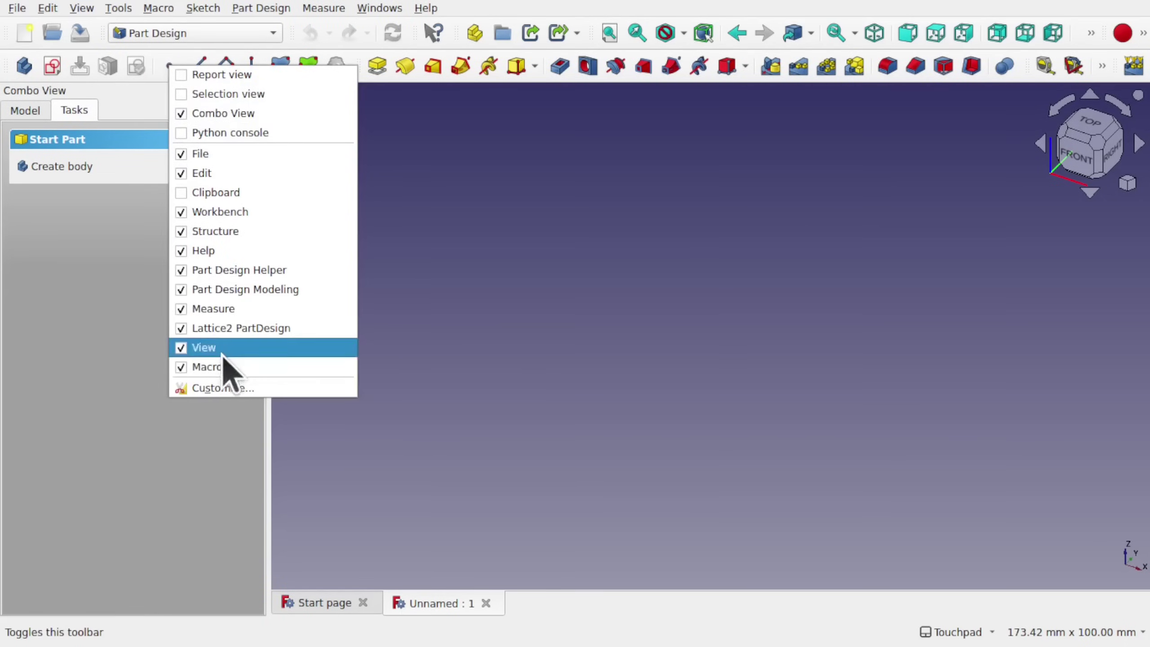
pyautogui.click(491, 281)
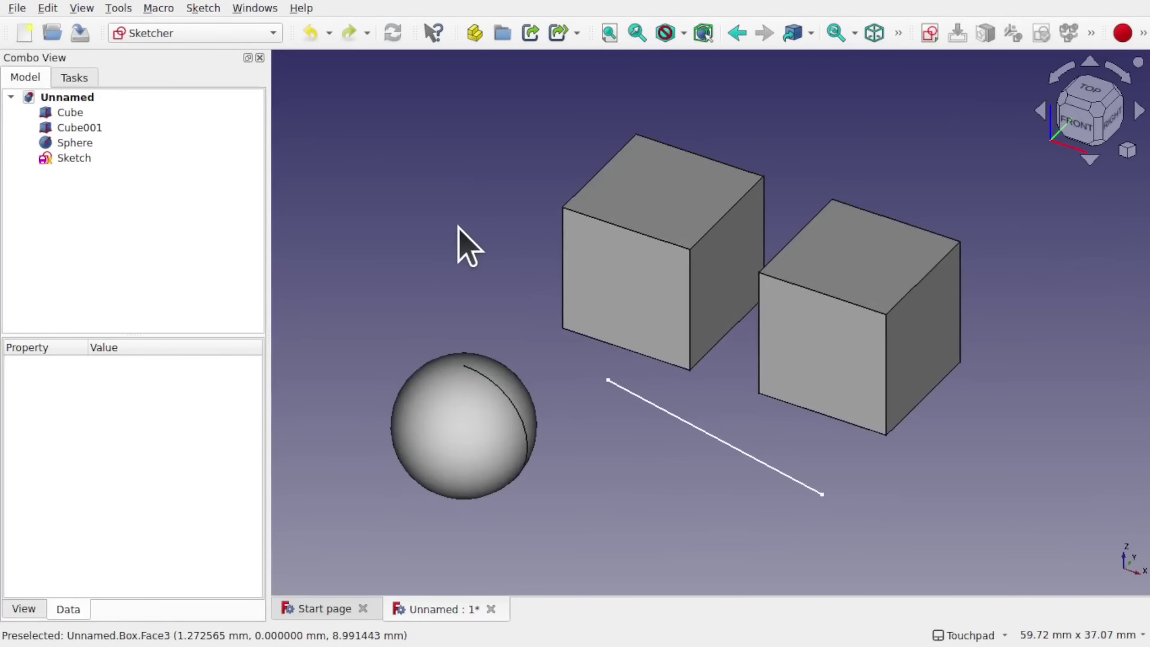
# Change the Height of Cube and Cube001 from 10 to 50 mm in their Data properties
pyautogui.click(616, 287)
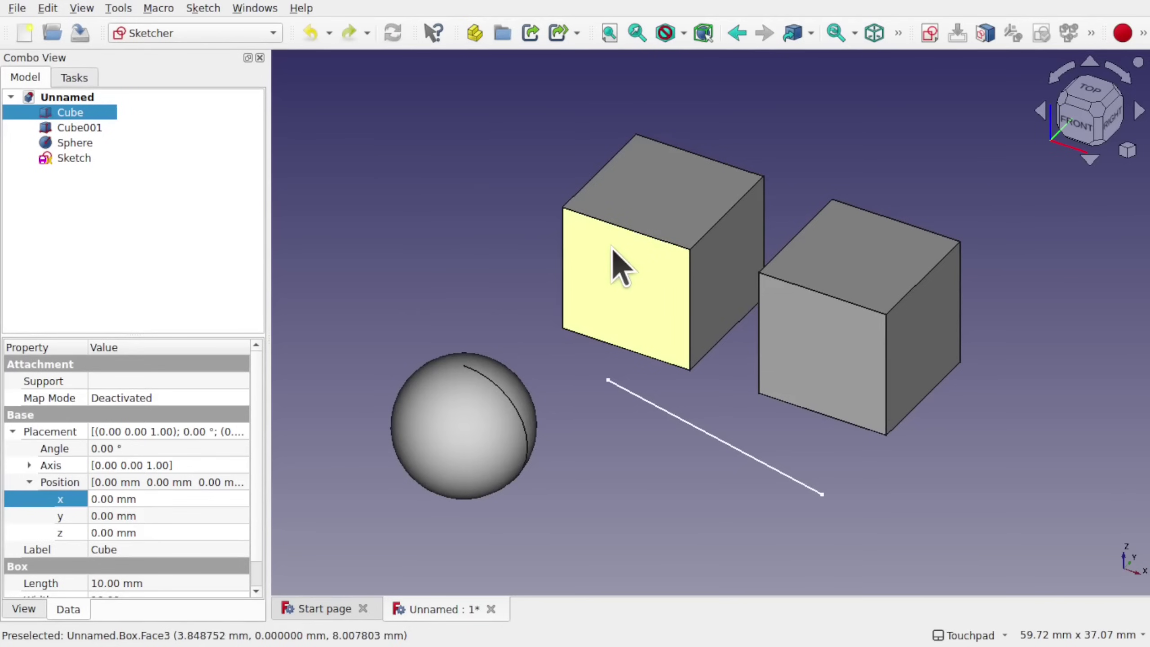
pyautogui.scroll(-2, 267, 530)
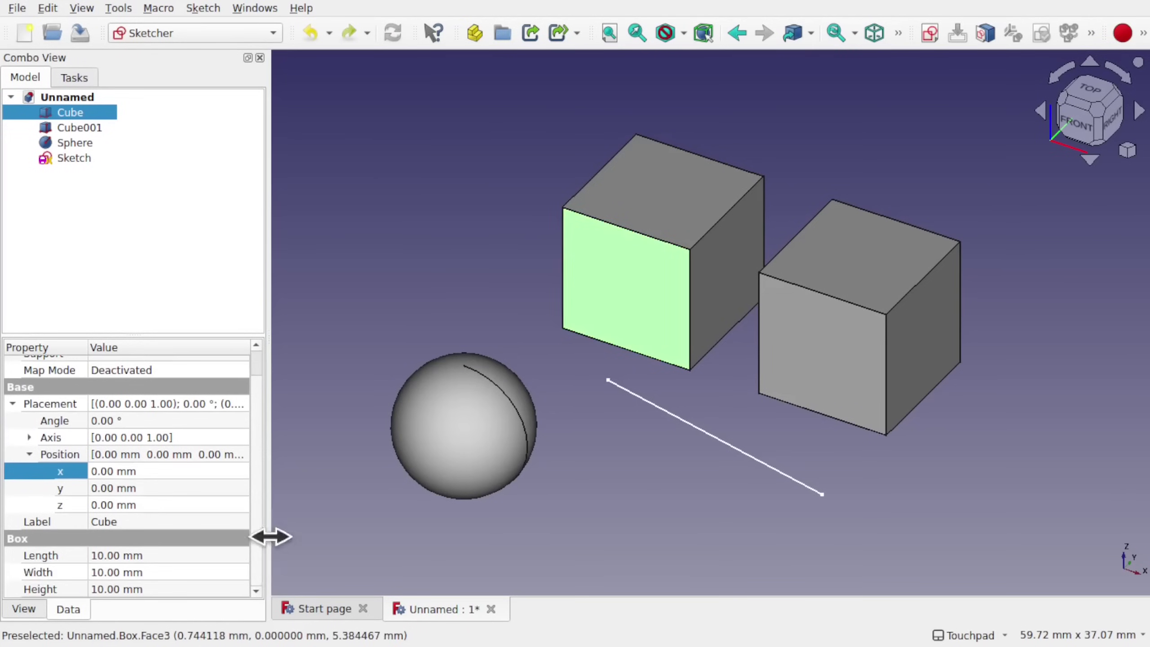
pyautogui.click(167, 588)
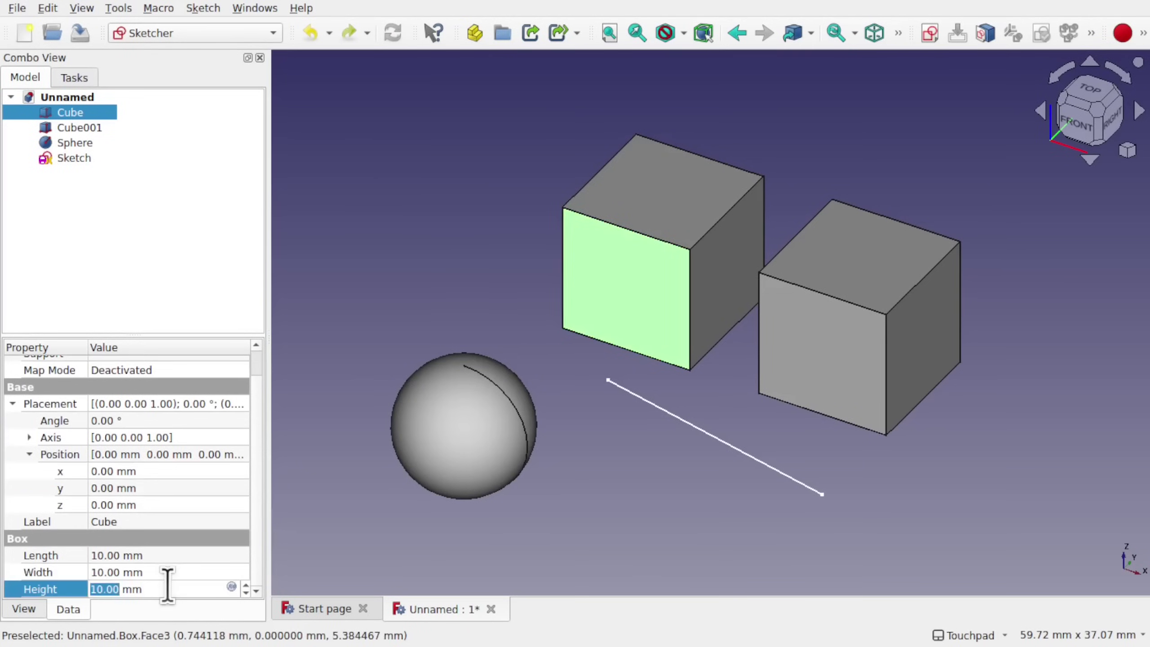
pyautogui.write('50')
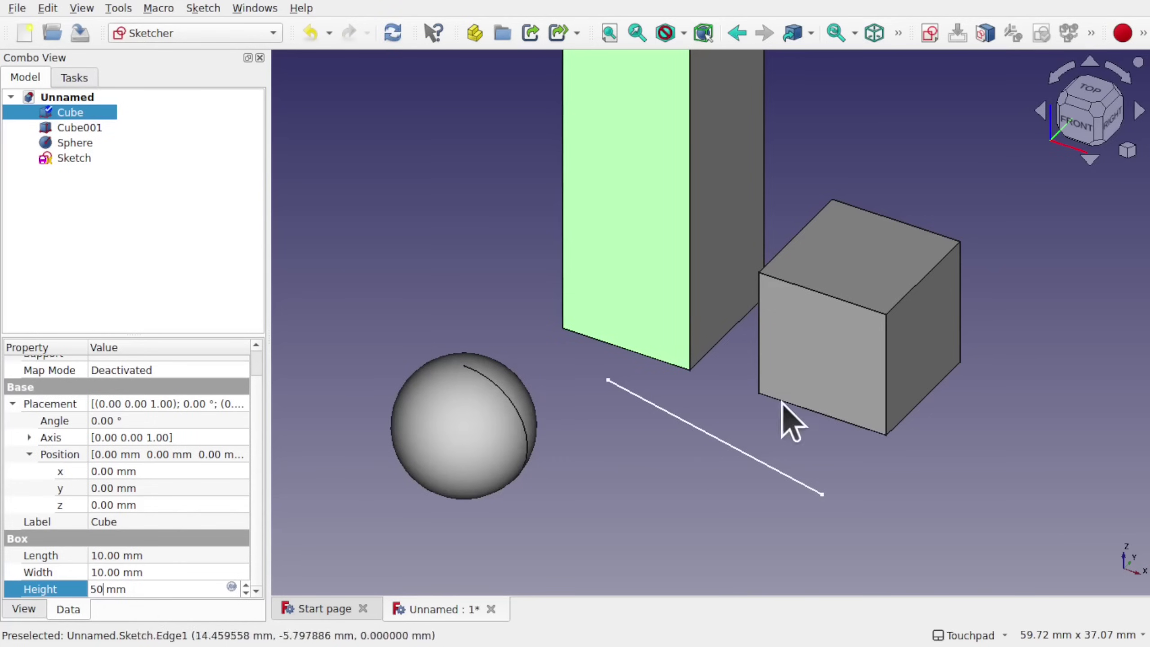
pyautogui.click(833, 358)
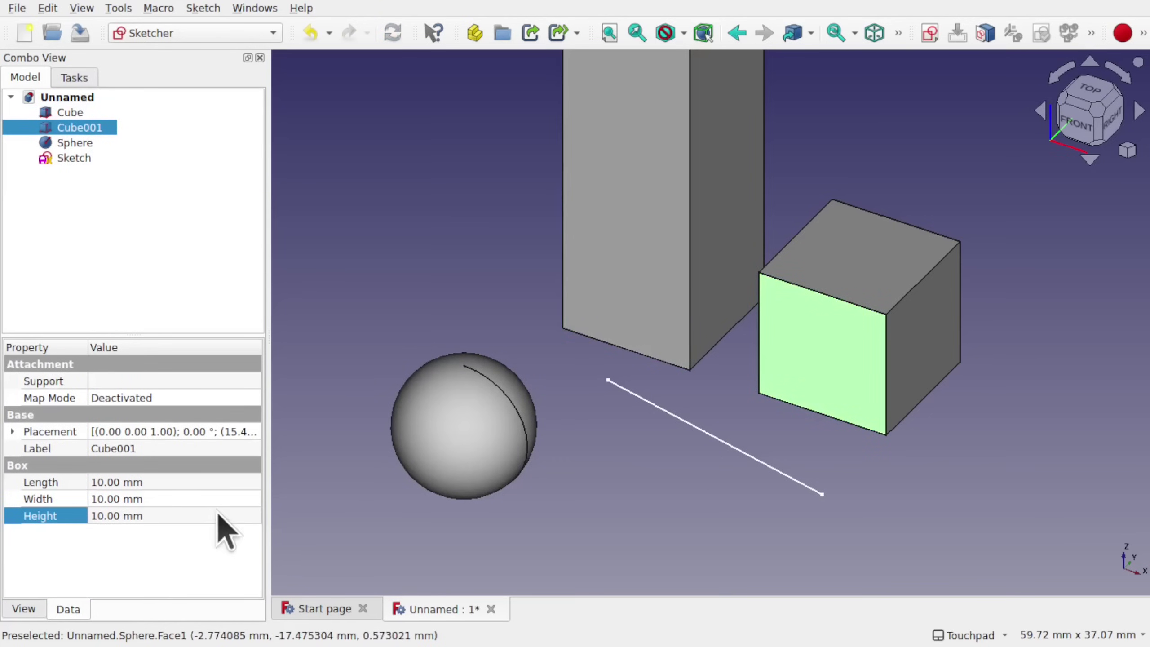
pyautogui.click(175, 519)
pyautogui.write('50')
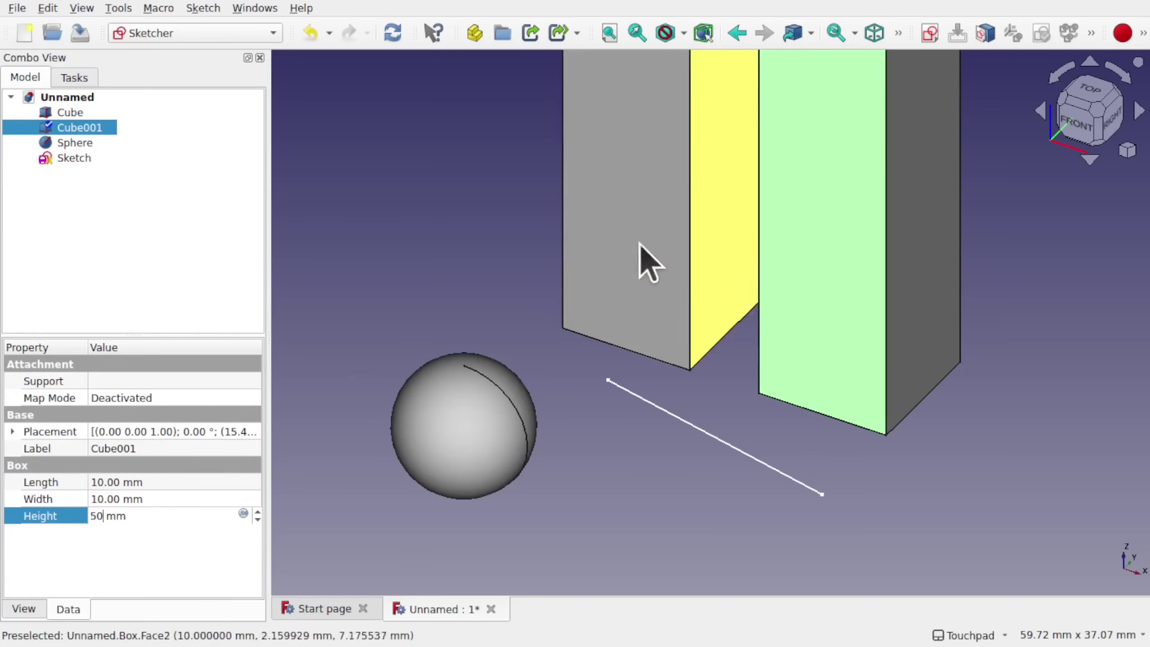
pyautogui.press('Return')
# Select Cube and Cube001 together and set their shared Height to 20 mm
pyautogui.click(419, 228)
pyautogui.click(597, 272)
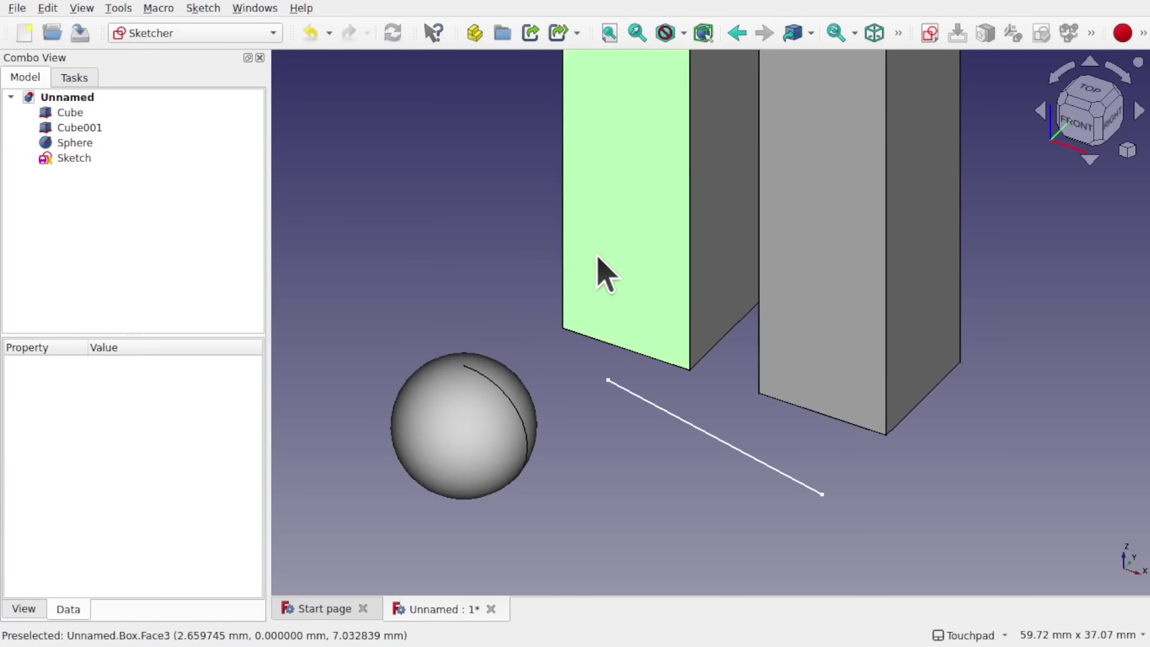
pyautogui.keyDown('ctrl'); pyautogui.click(858, 281); pyautogui.keyUp('ctrl')
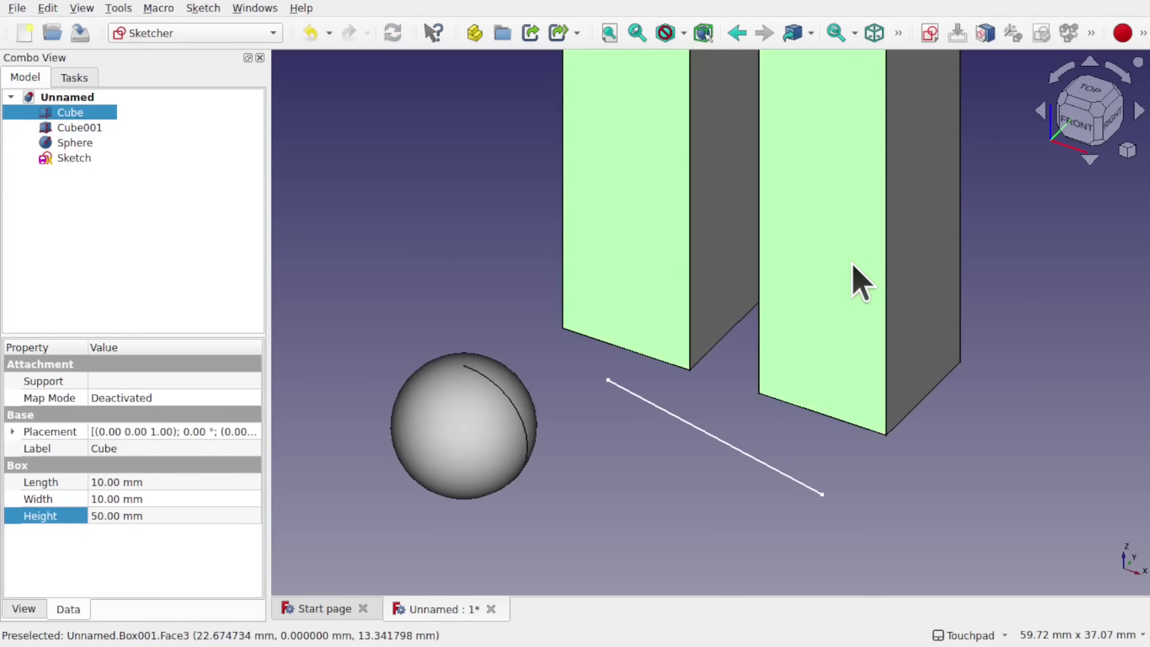
pyautogui.click(180, 513)
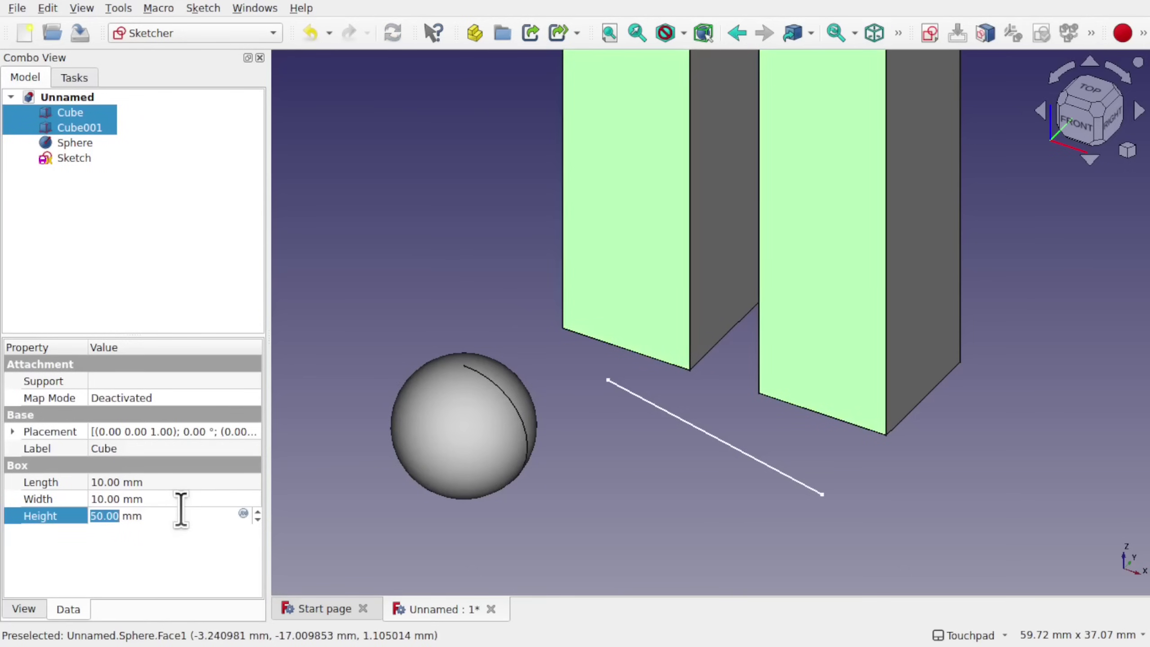
pyautogui.write('30')
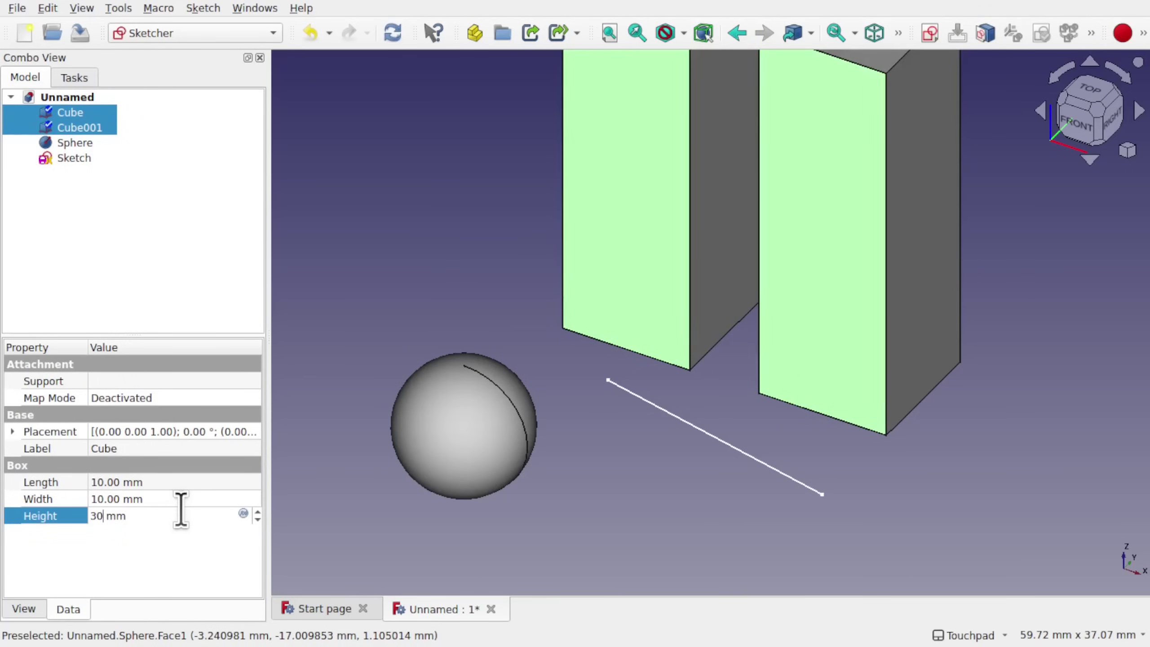
pyautogui.press('BackSpace')
pyautogui.press('BackSpace')
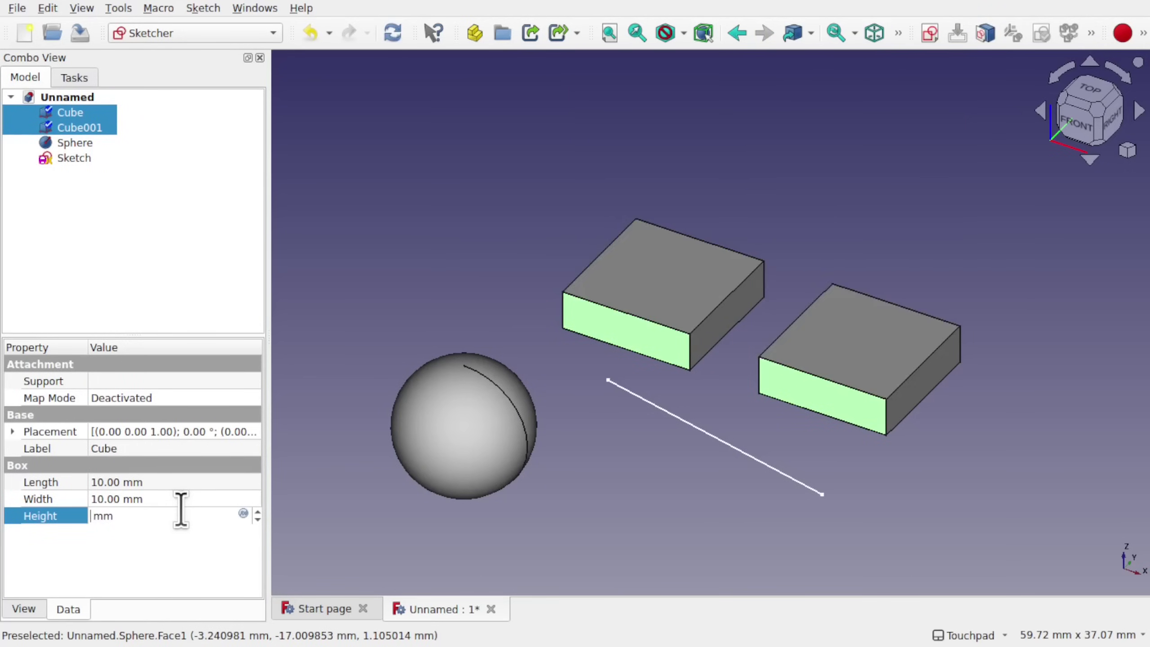
pyautogui.write('20')
pyautogui.scroll(-5, 677, 378)
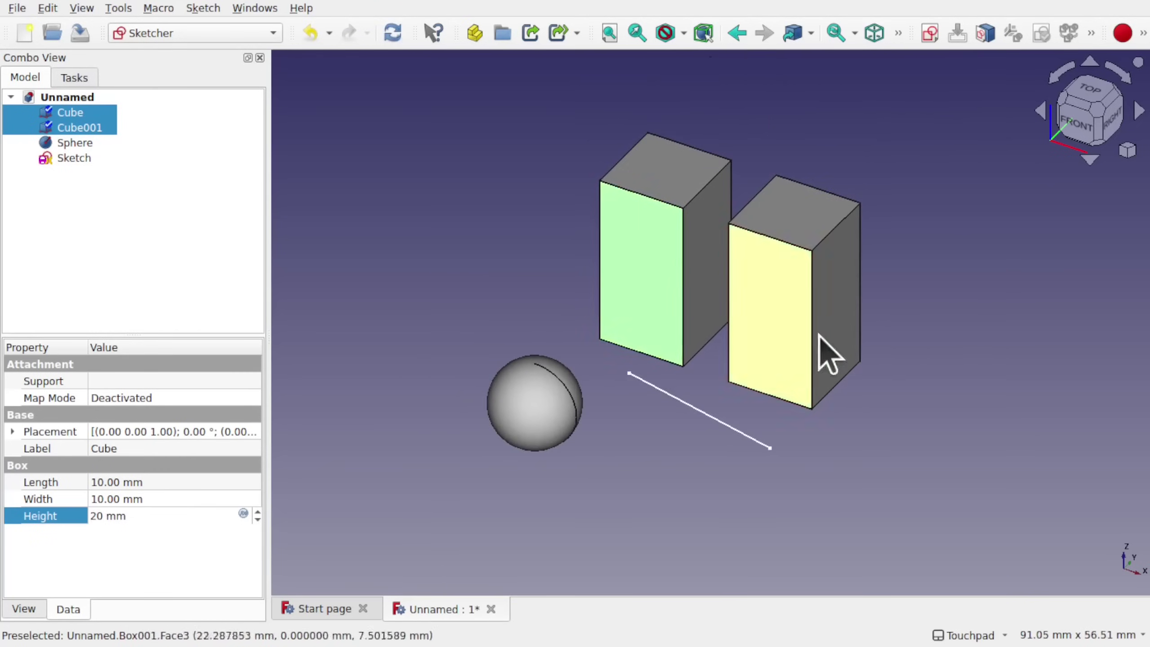
pyautogui.click(821, 429)
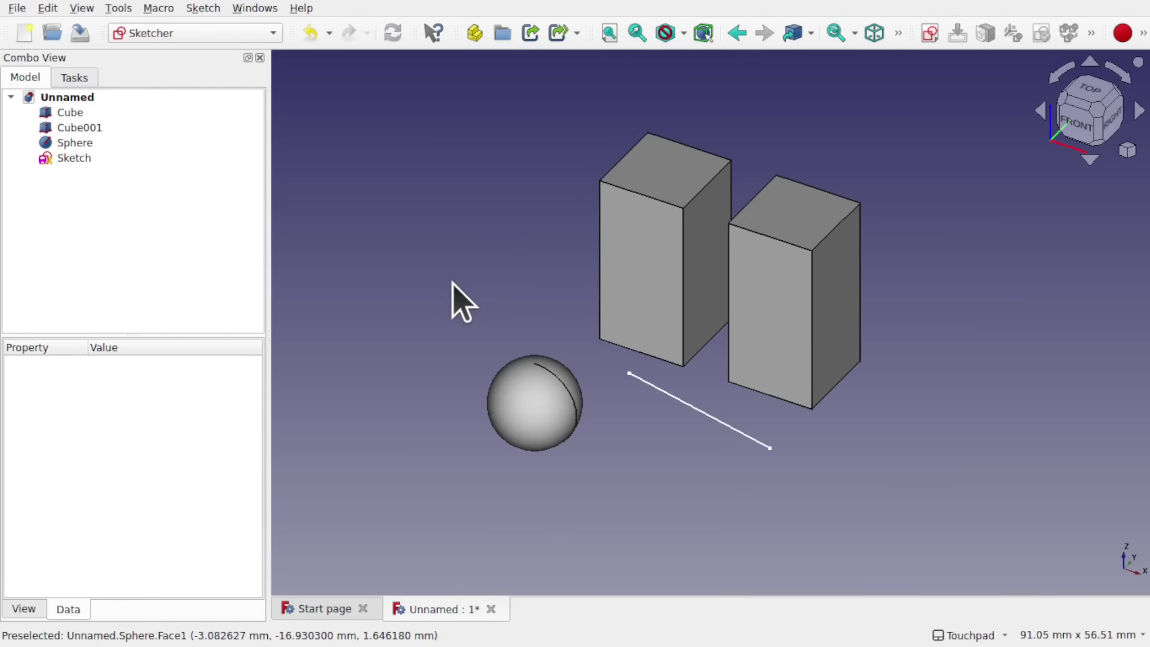
# Set the Shape Color of Cube, Cube001 and the Sphere to pink #ff007f
pyautogui.click(626, 272)
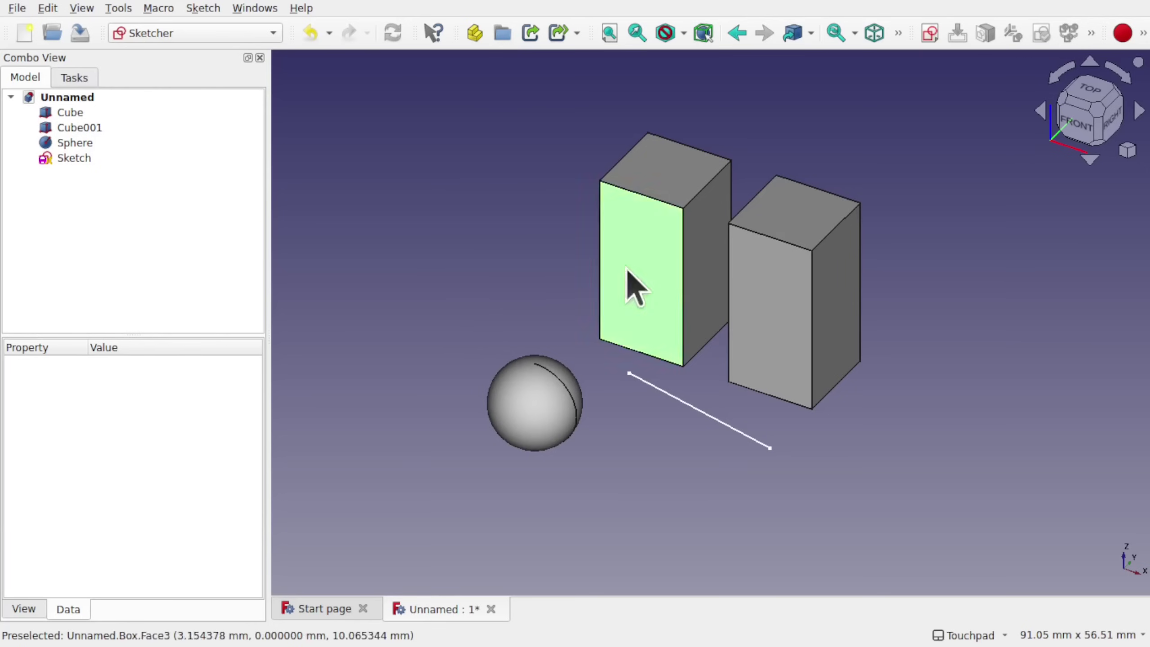
pyautogui.keyDown('ctrl'); pyautogui.click(768, 305); pyautogui.keyUp('ctrl')
pyautogui.keyDown('ctrl'); pyautogui.click(521, 402); pyautogui.keyUp('ctrl')
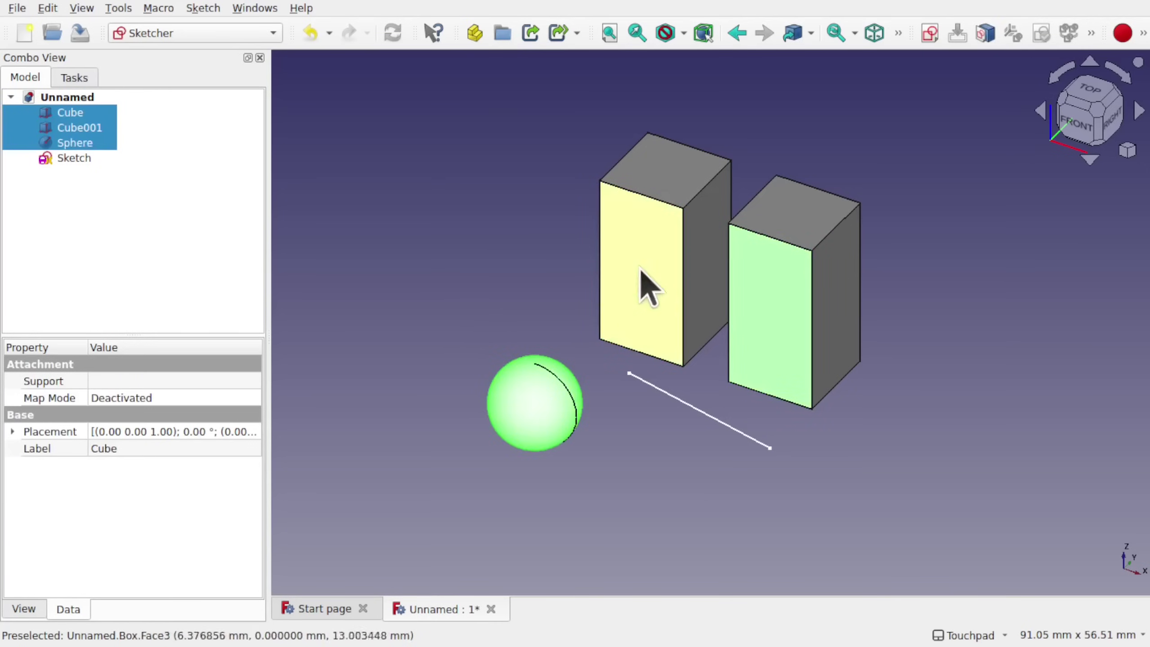
pyautogui.click(26, 612)
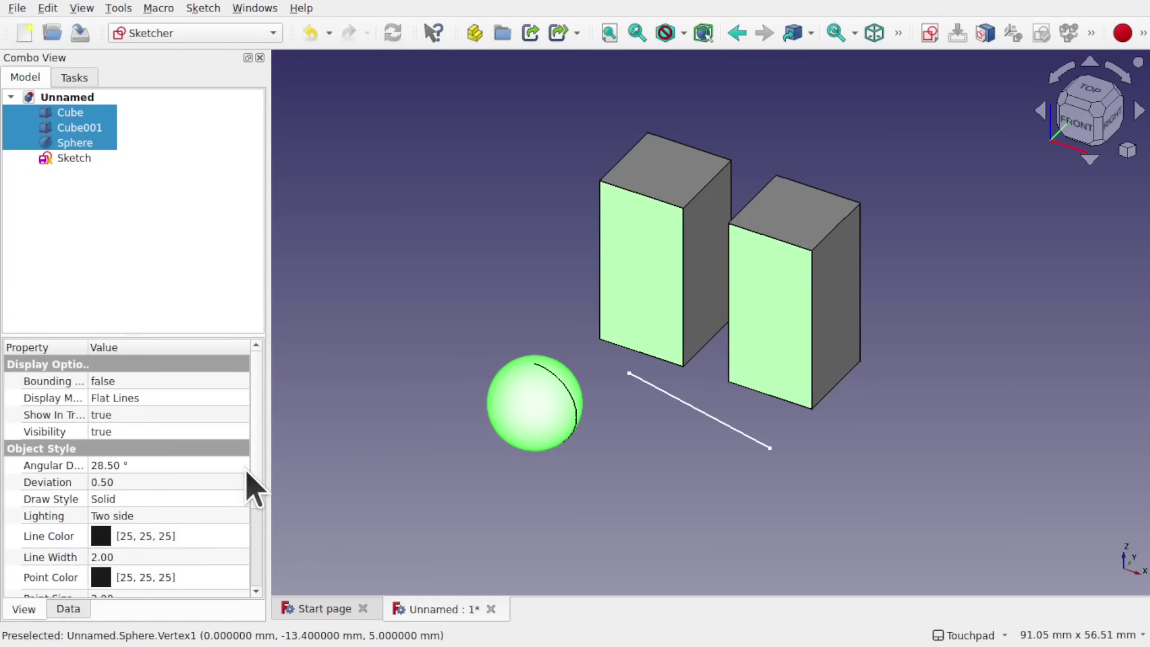
pyautogui.scroll(-3, 256, 493)
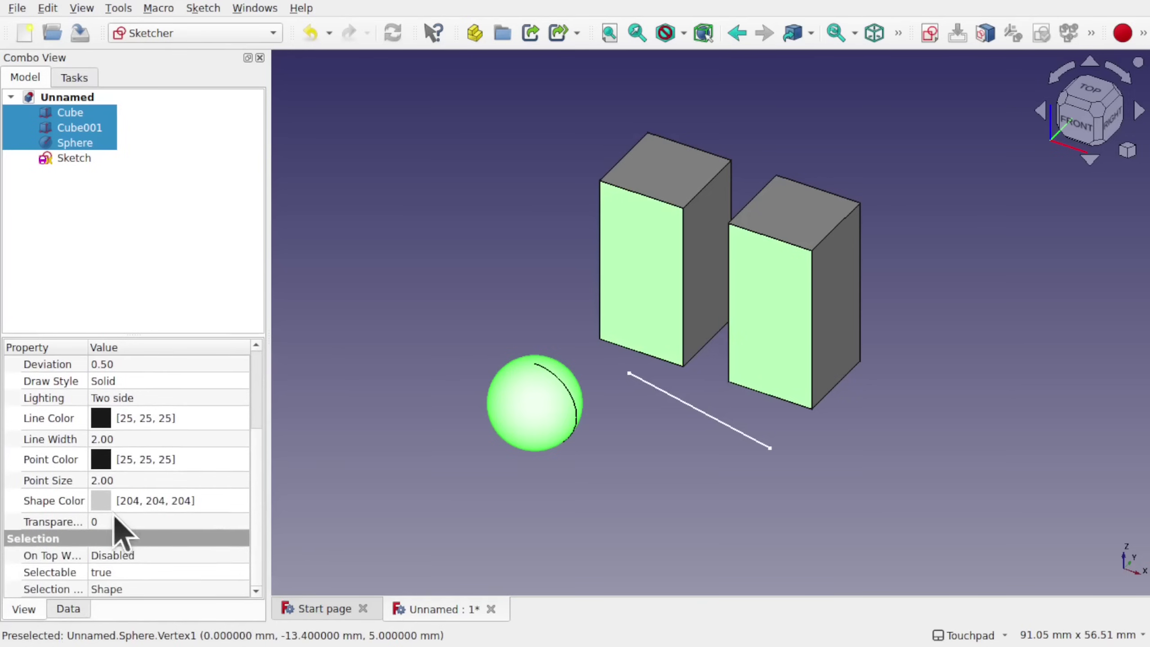
pyautogui.click(97, 498)
pyautogui.click(175, 496)
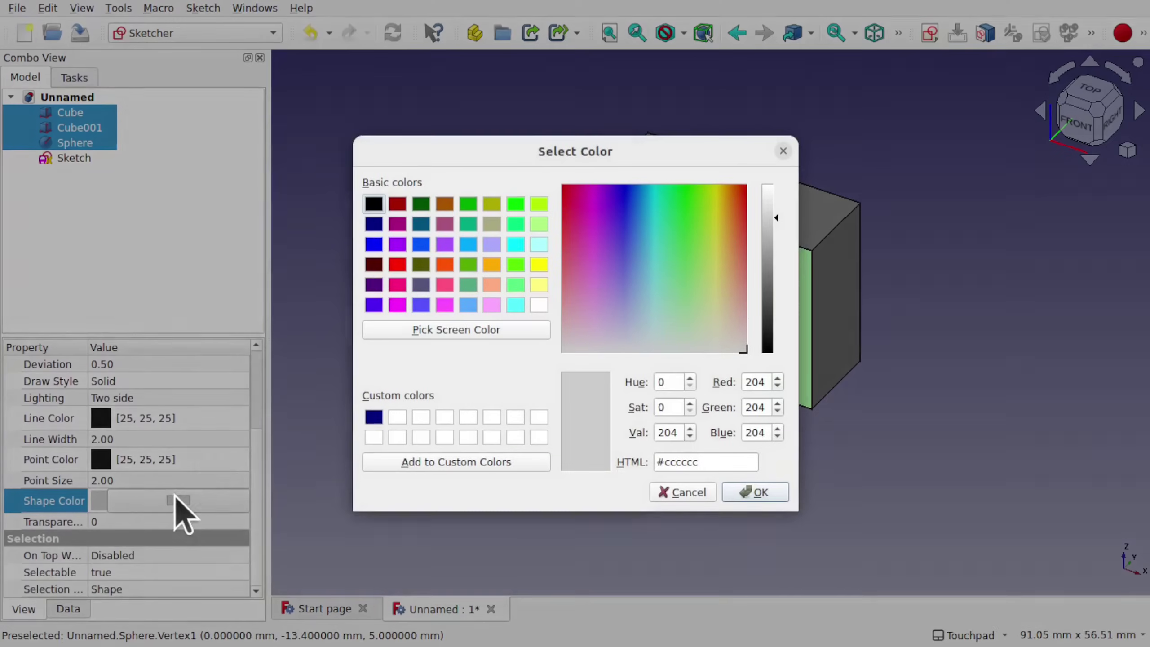
pyautogui.click(397, 285)
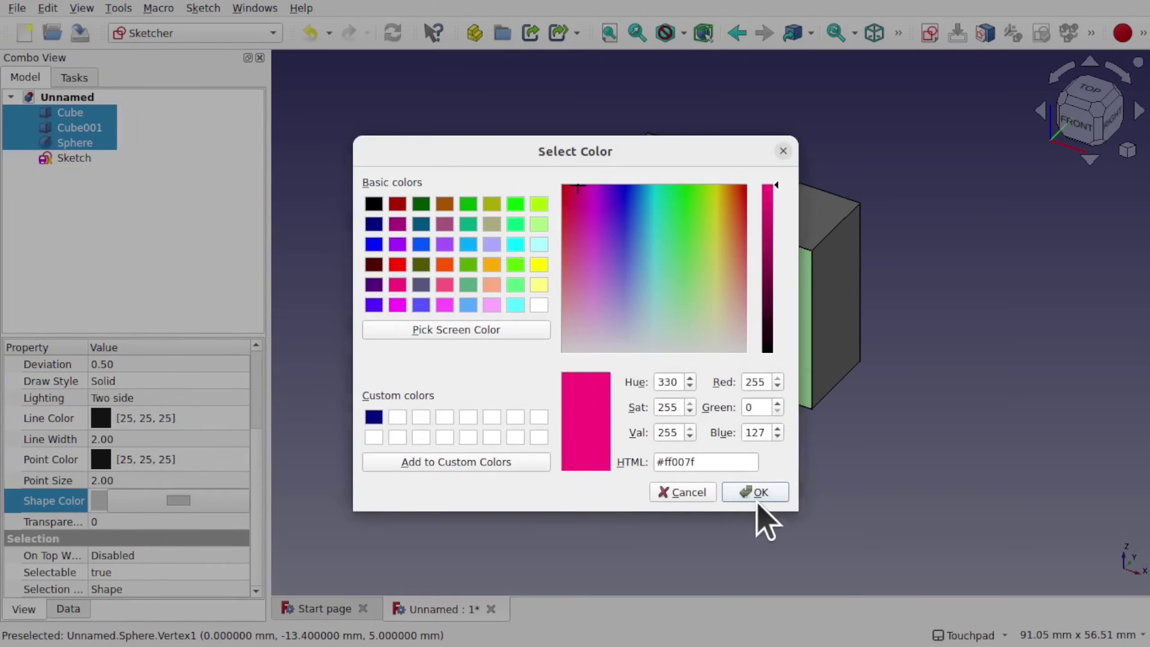
pyautogui.click(755, 495)
pyautogui.click(452, 193)
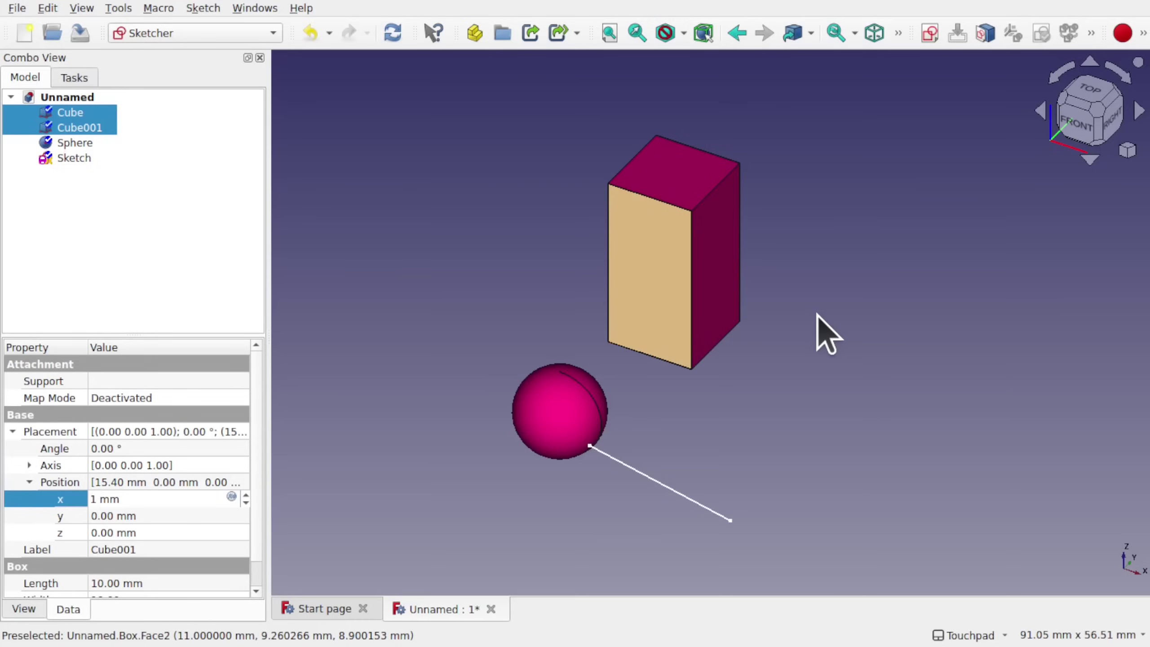
pyautogui.click(822, 335)
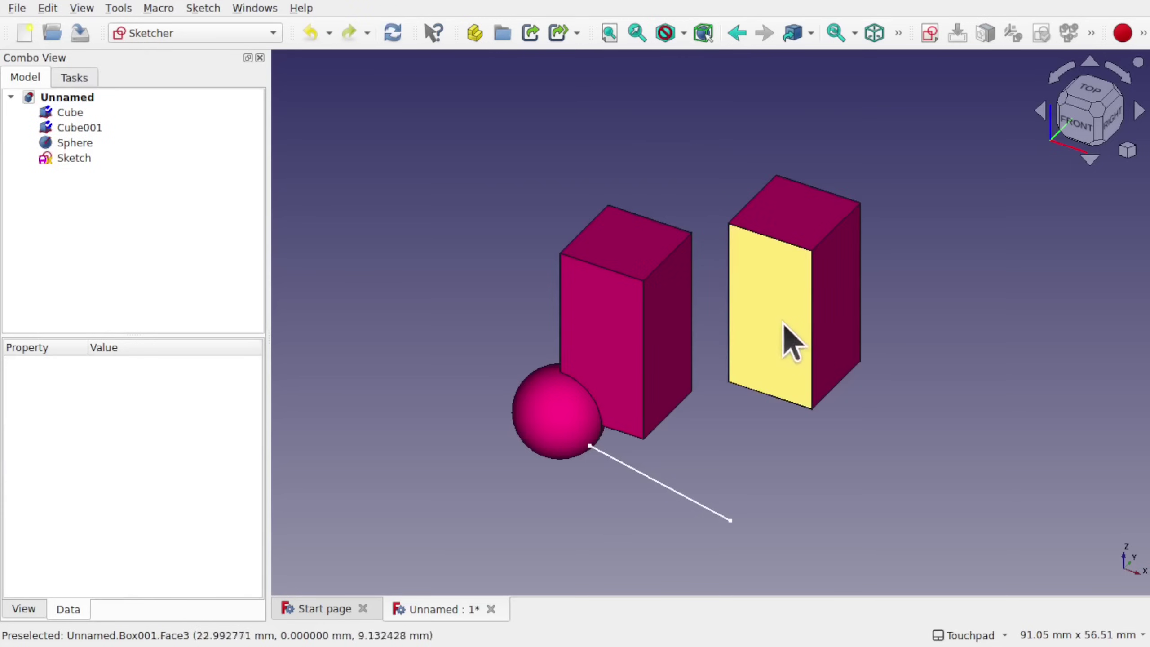
# Multiply Cube001's Placement x position of 15.40 mm by 7 using the expression *7
pyautogui.click(774, 292)
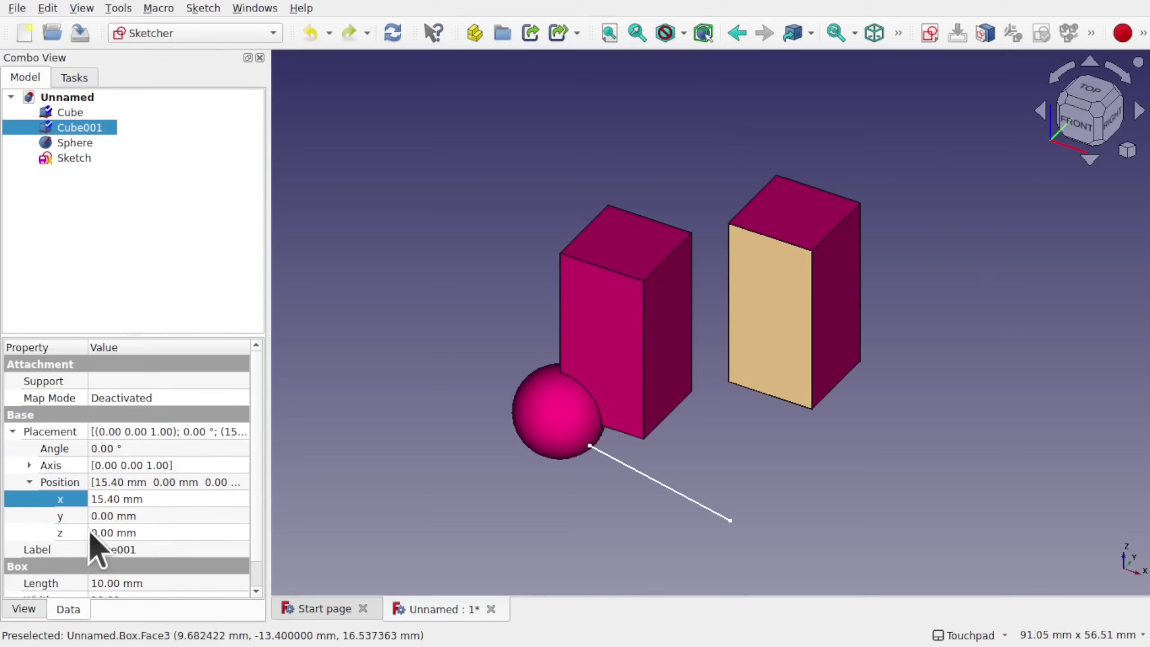
pyautogui.click(133, 500)
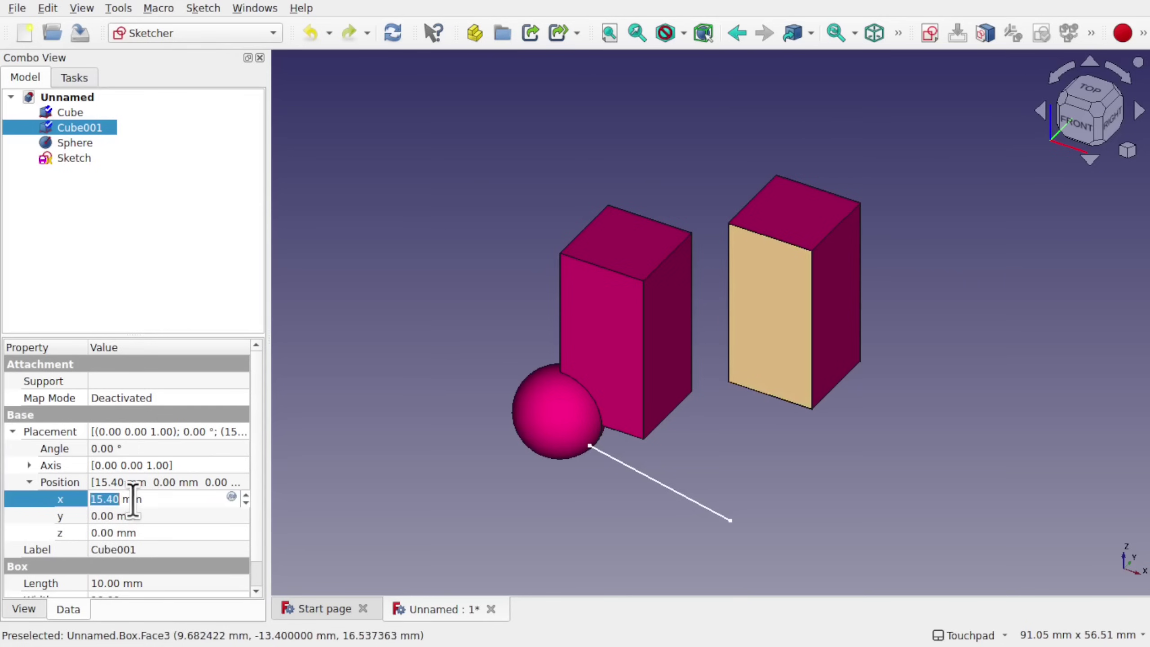
pyautogui.click(121, 498)
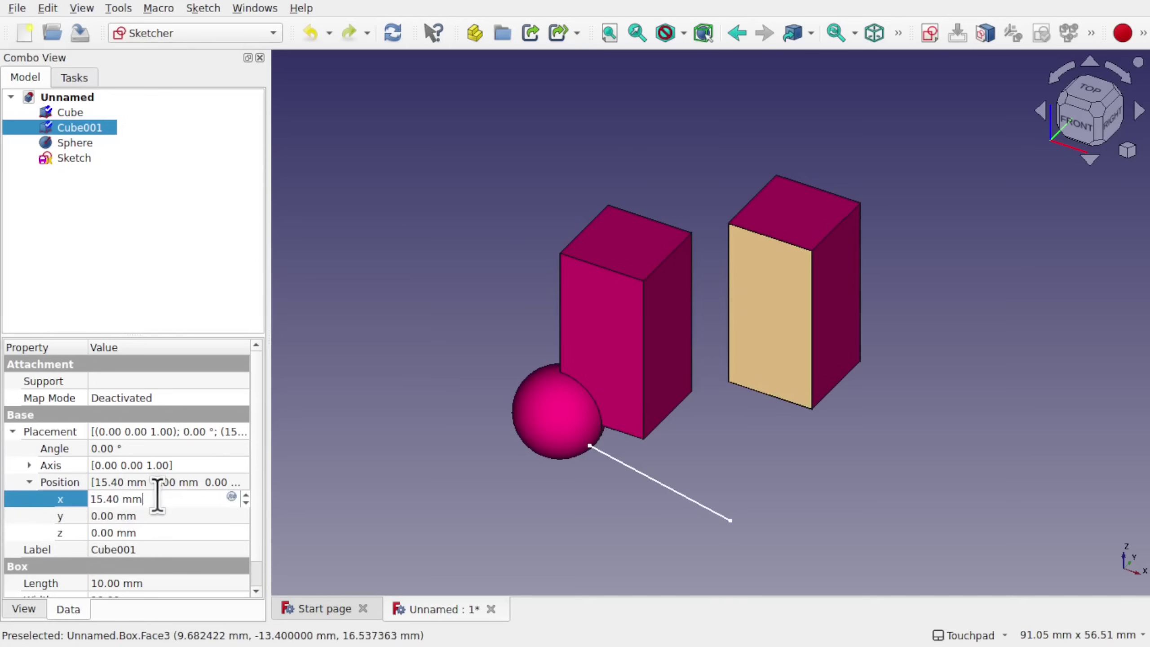
pyautogui.write('5')
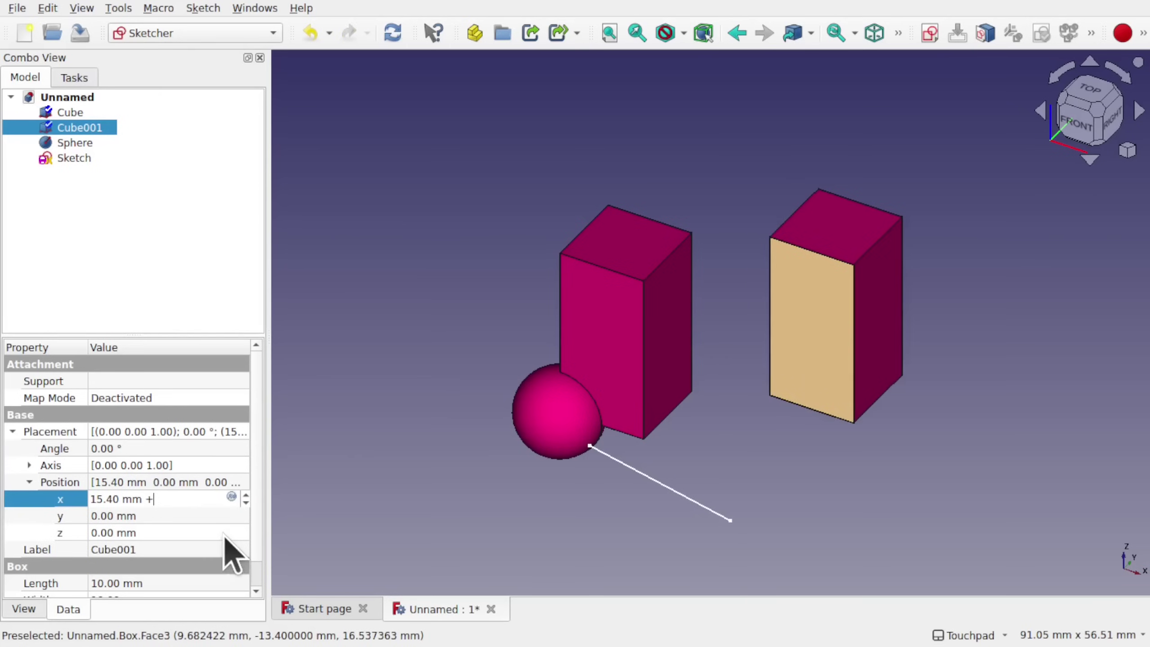
pyautogui.press('BackSpace')
pyautogui.write('/')
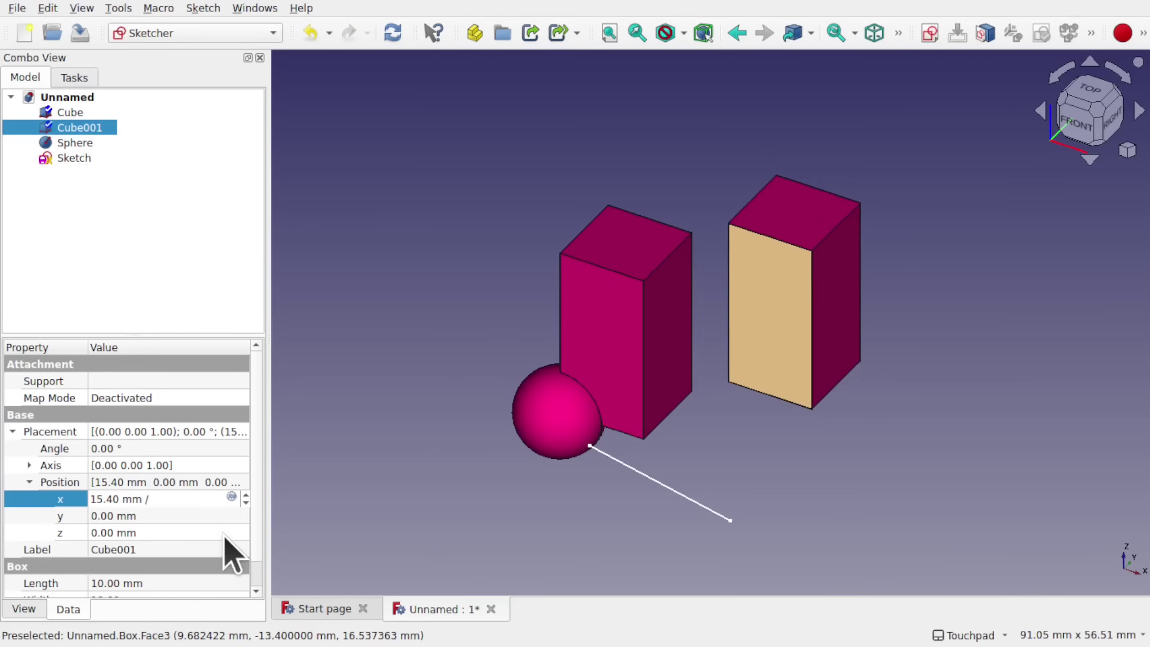
pyautogui.write('2')
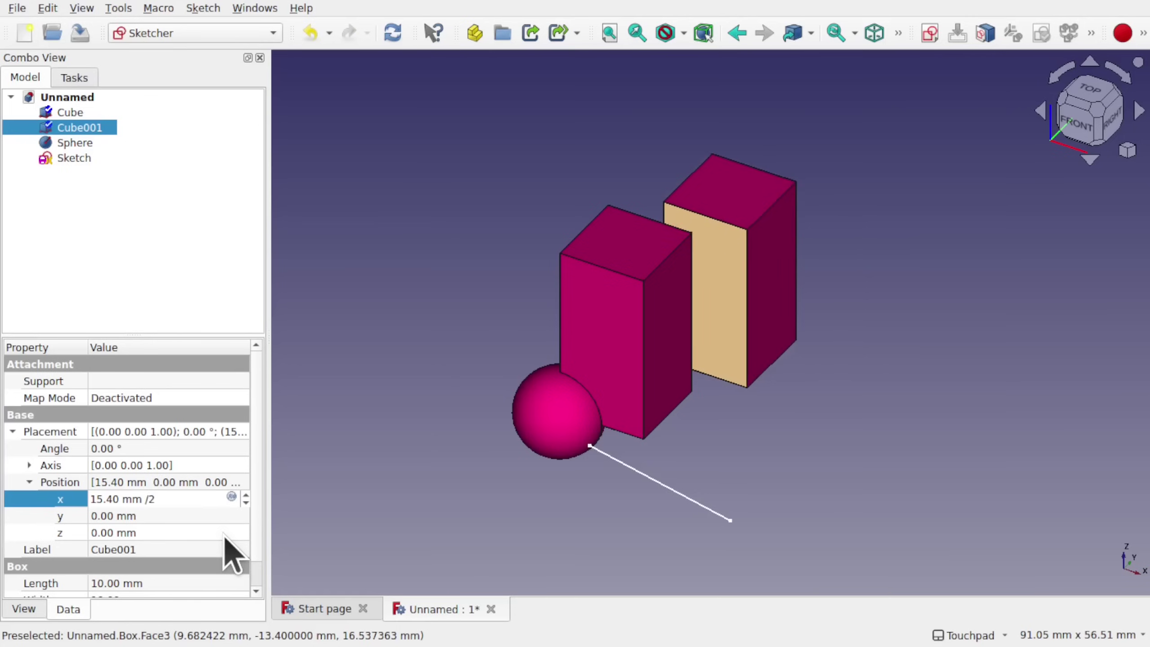
pyautogui.press('BackSpace')
pyautogui.press('BackSpace')
pyautogui.write('*7')
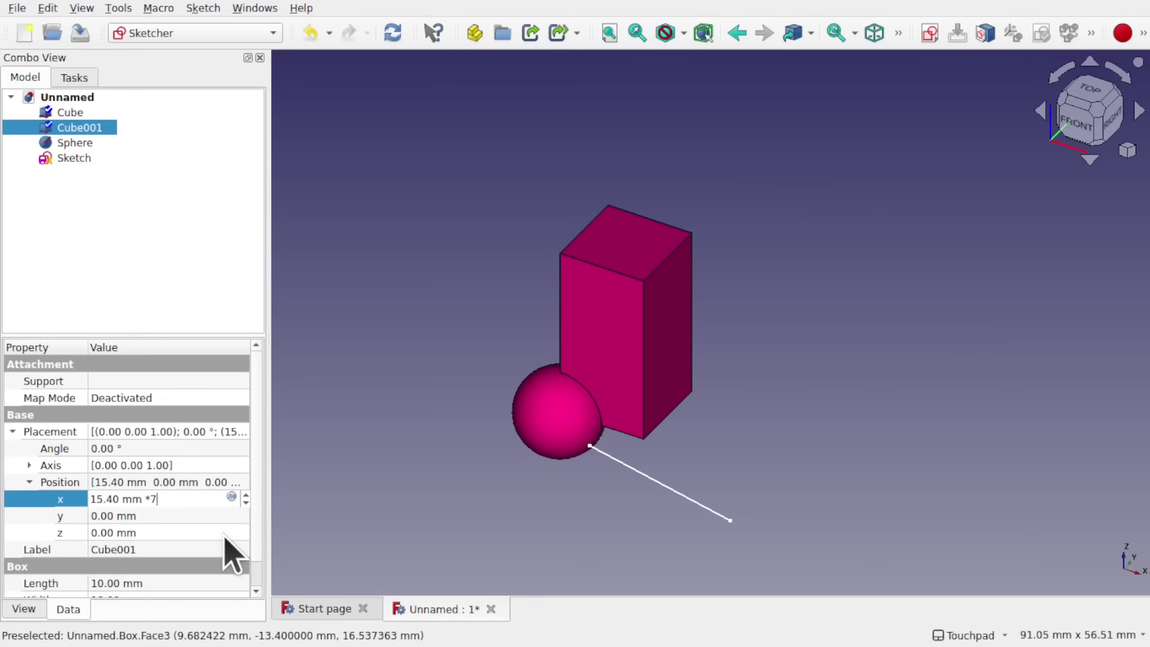
pyautogui.scroll(-10, 595, 325)
pyautogui.scroll(7, 594, 324)
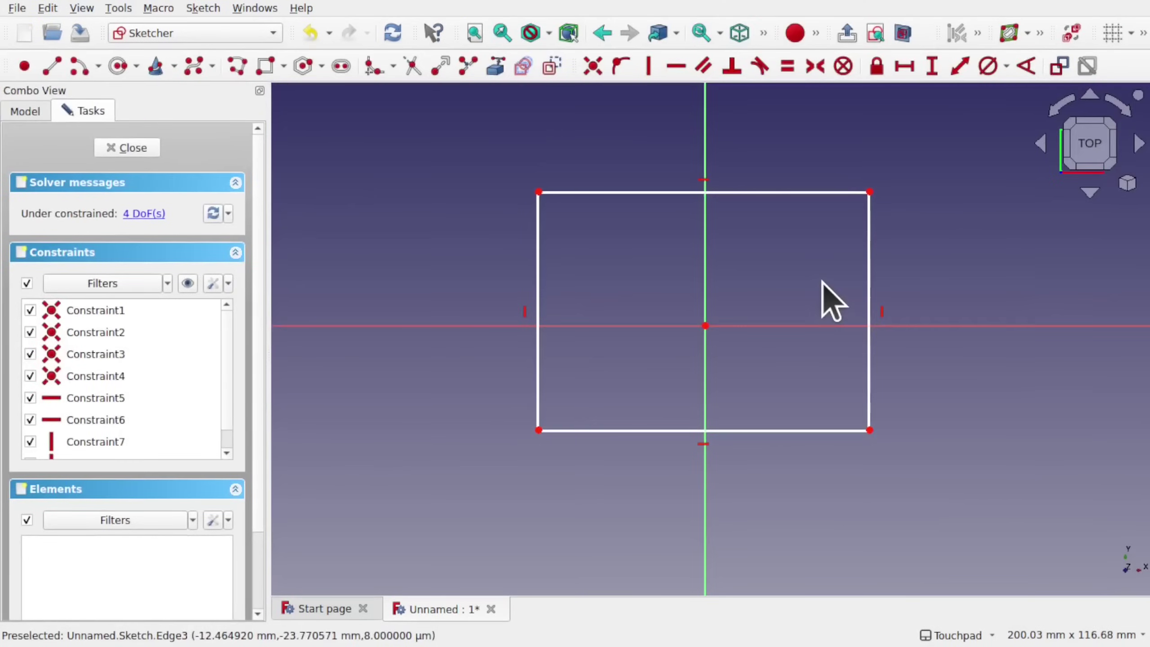
# Add a 30 mm horizontal distance constraint to the rectangle's top edge
pyautogui.click(784, 192)
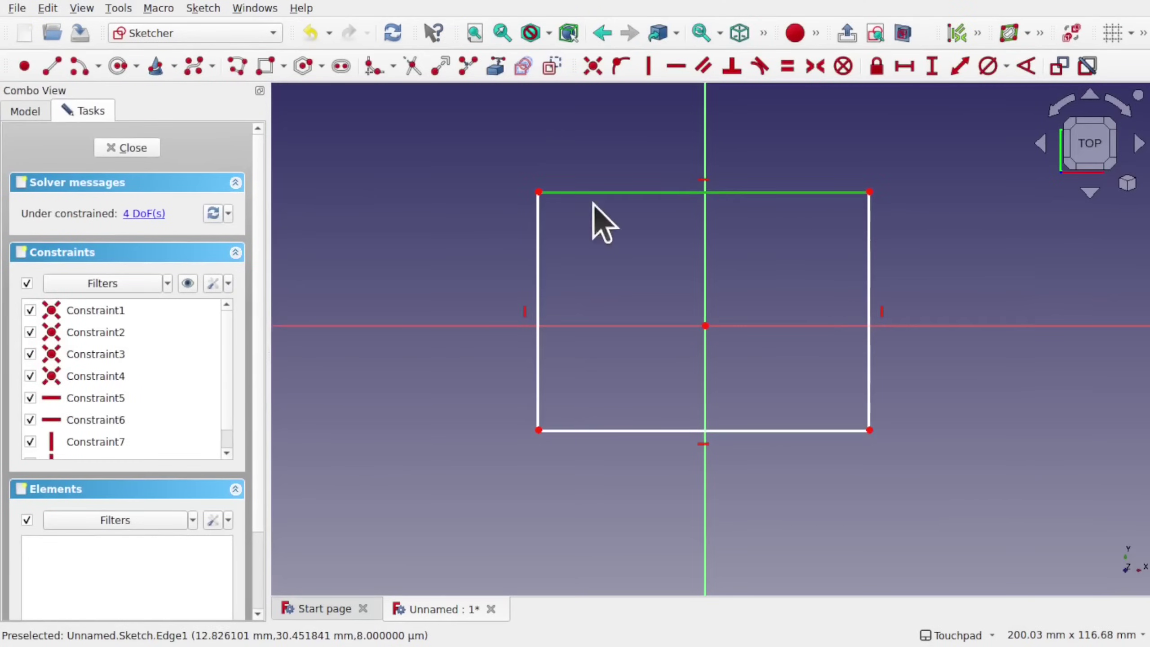
pyautogui.click(902, 65)
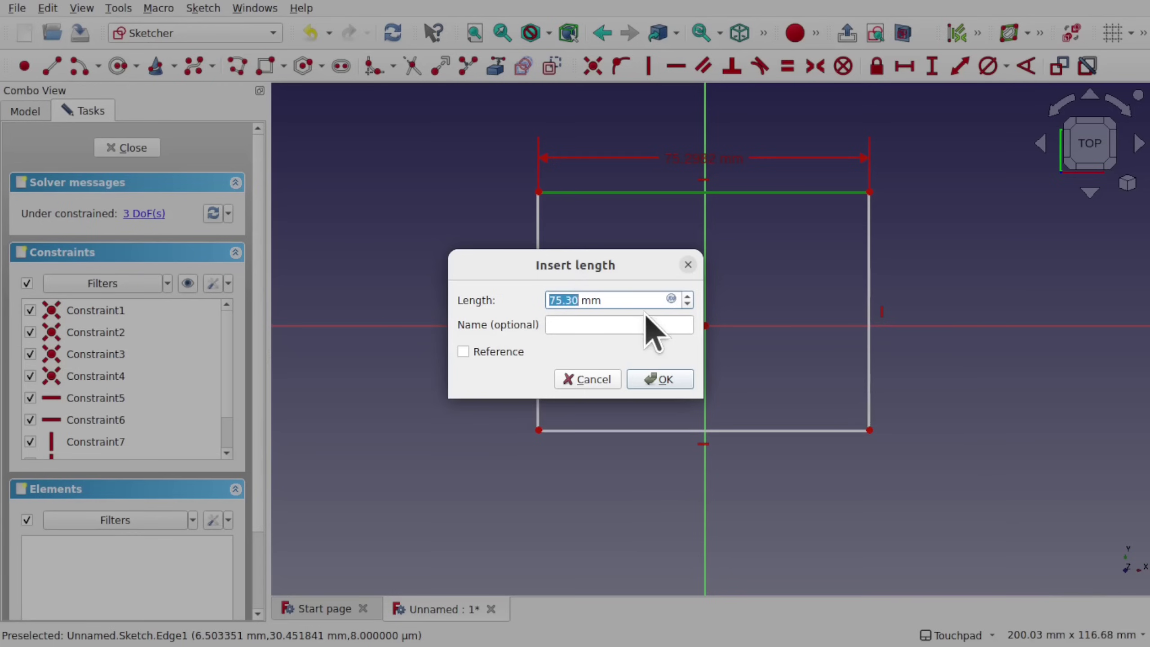
pyautogui.write('30')
pyautogui.press('Return')
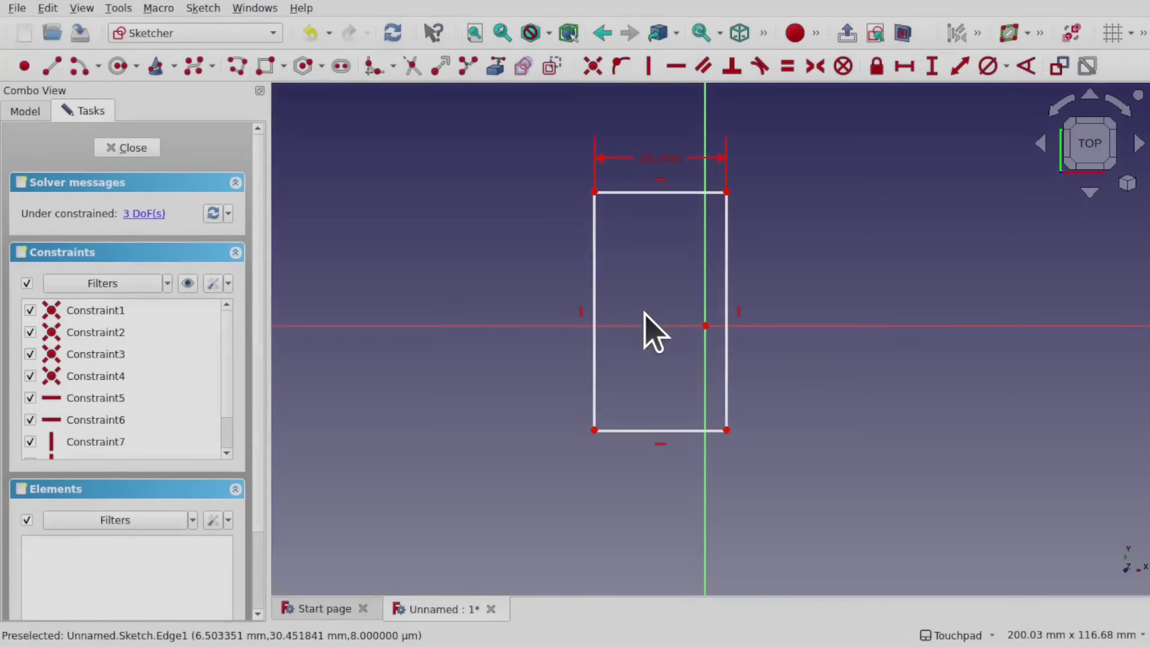
pyautogui.scroll(5, 649, 198)
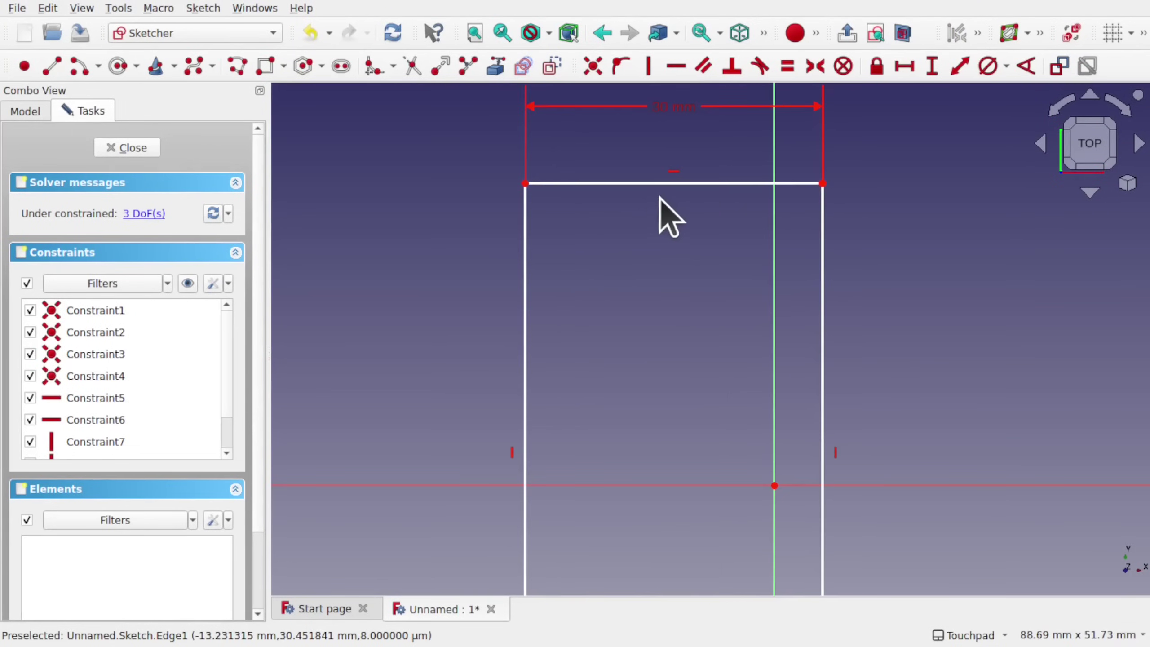
pyautogui.moveTo(702, 200); pyautogui.dragTo(709, 370, button='middle')
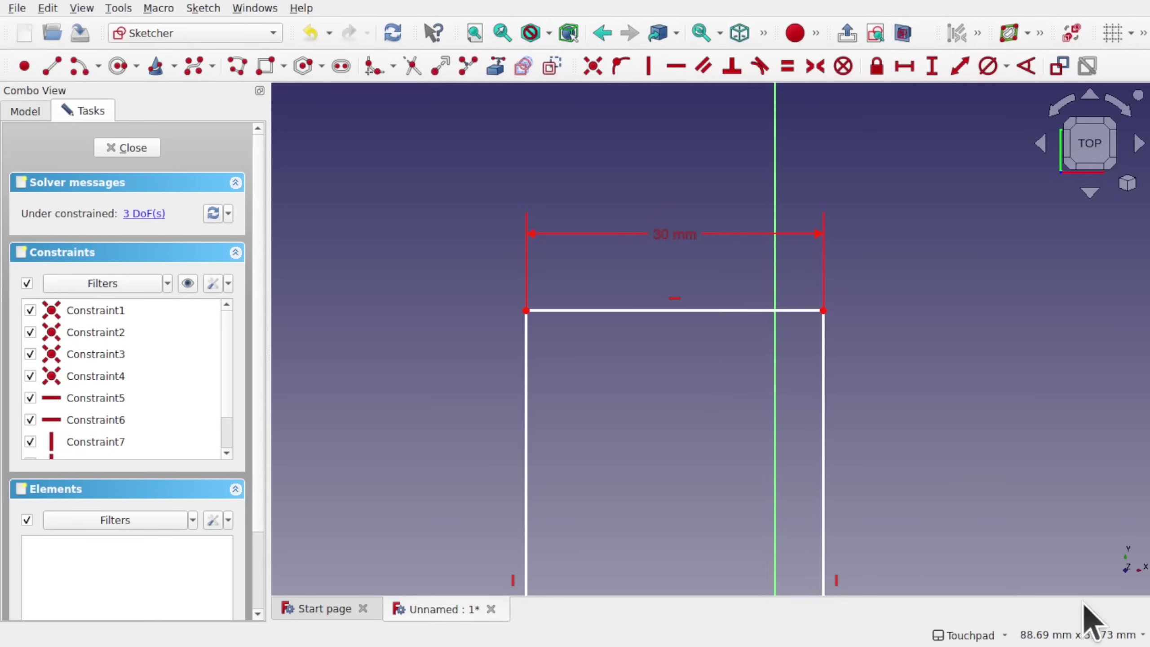
# Constrain the rectangle's right edge to a 3 inch (76.2 mm) vertical distance
pyautogui.click(1083, 632)
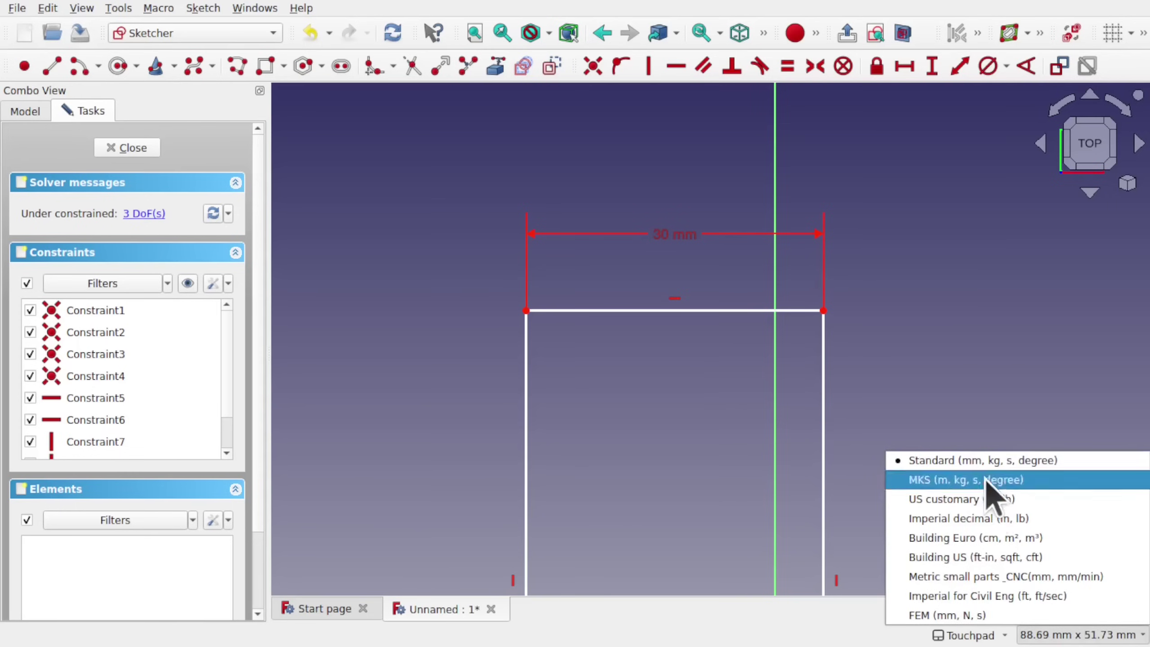
pyautogui.click(1009, 577)
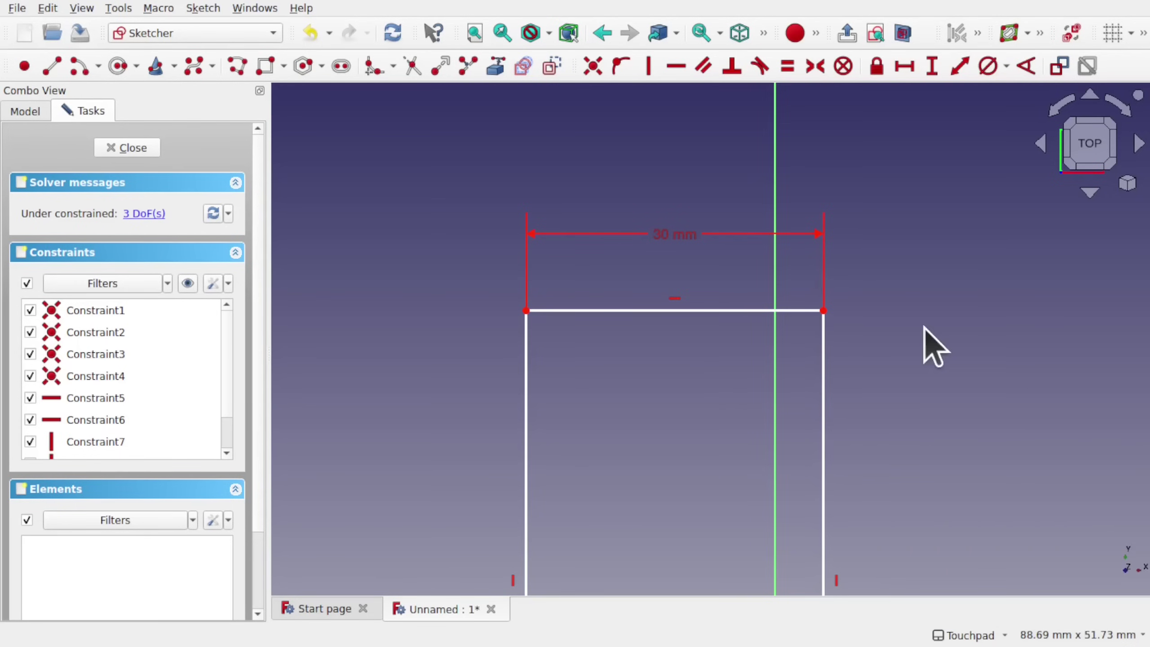
pyautogui.click(825, 408)
pyautogui.click(933, 68)
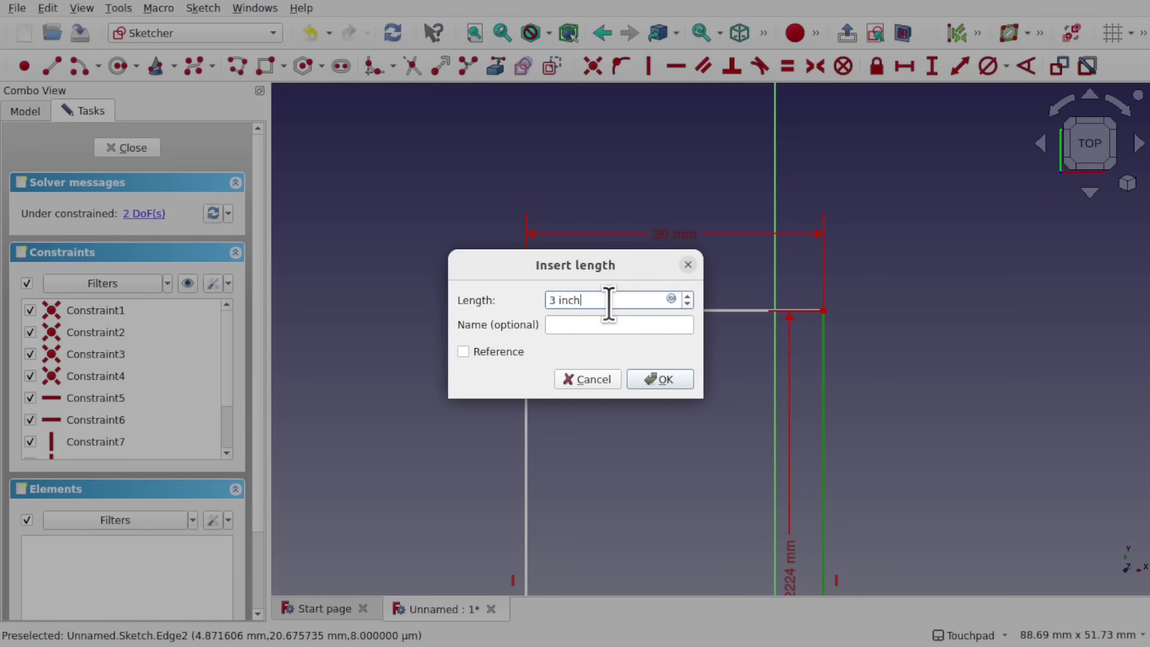
pyautogui.press('Return')
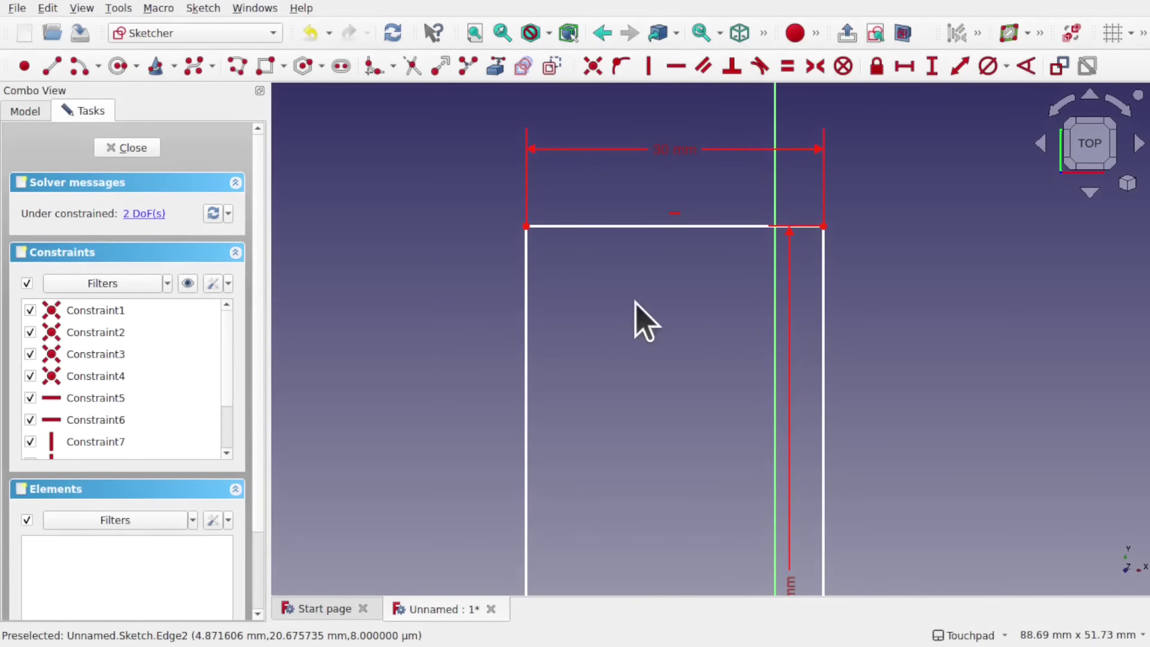
pyautogui.scroll(-2, 720, 363)
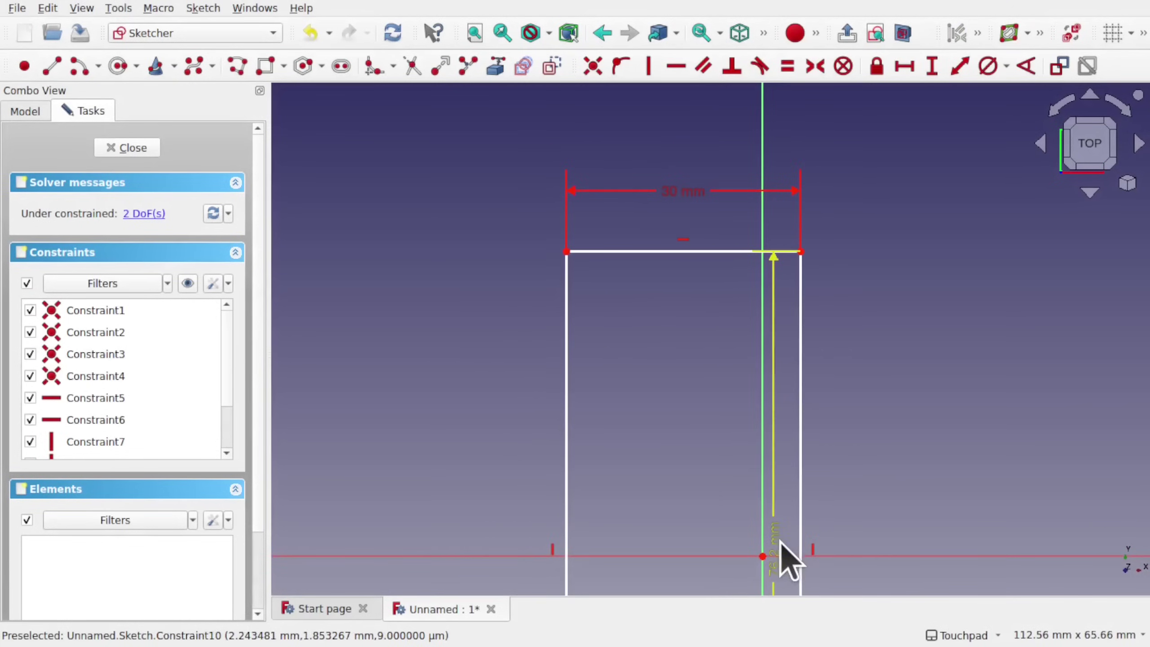
pyautogui.moveTo(781, 550); pyautogui.dragTo(878, 340)
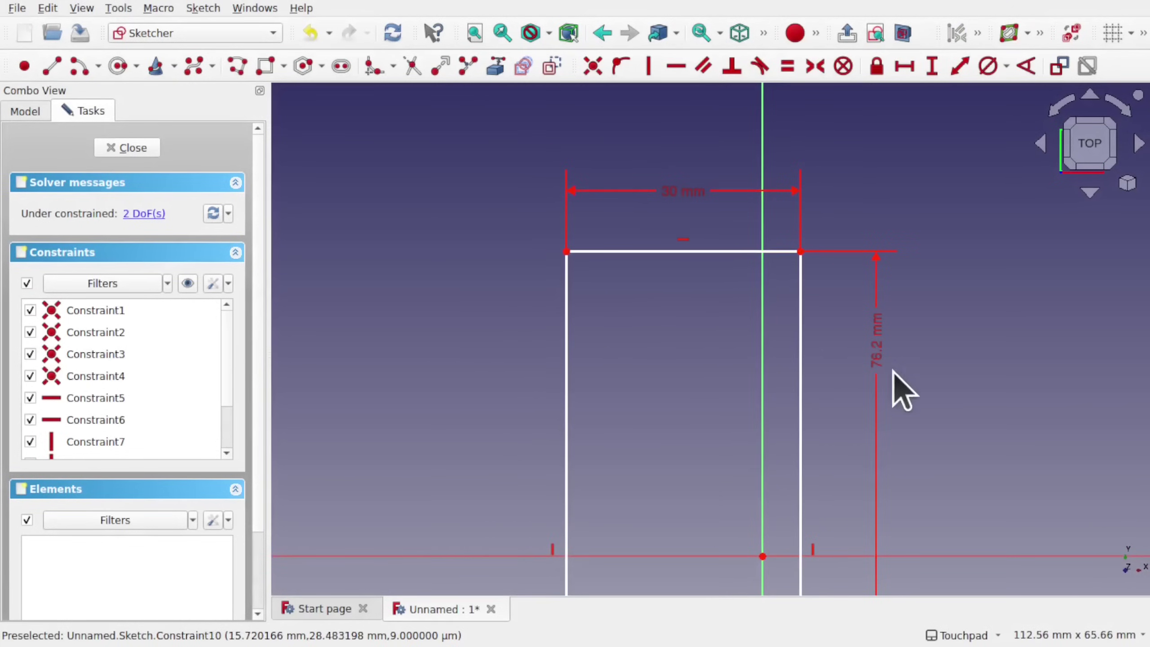
# Switch the unit schema to US customary and select the lofted hexagonal solid
pyautogui.click(1050, 635)
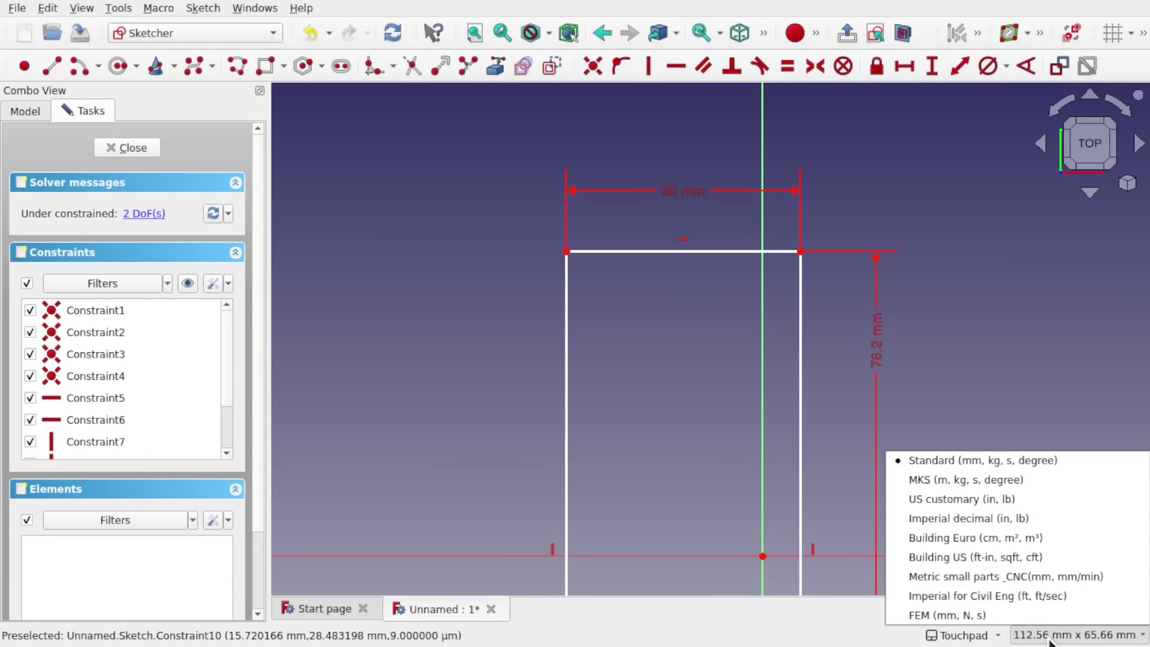
pyautogui.click(964, 498)
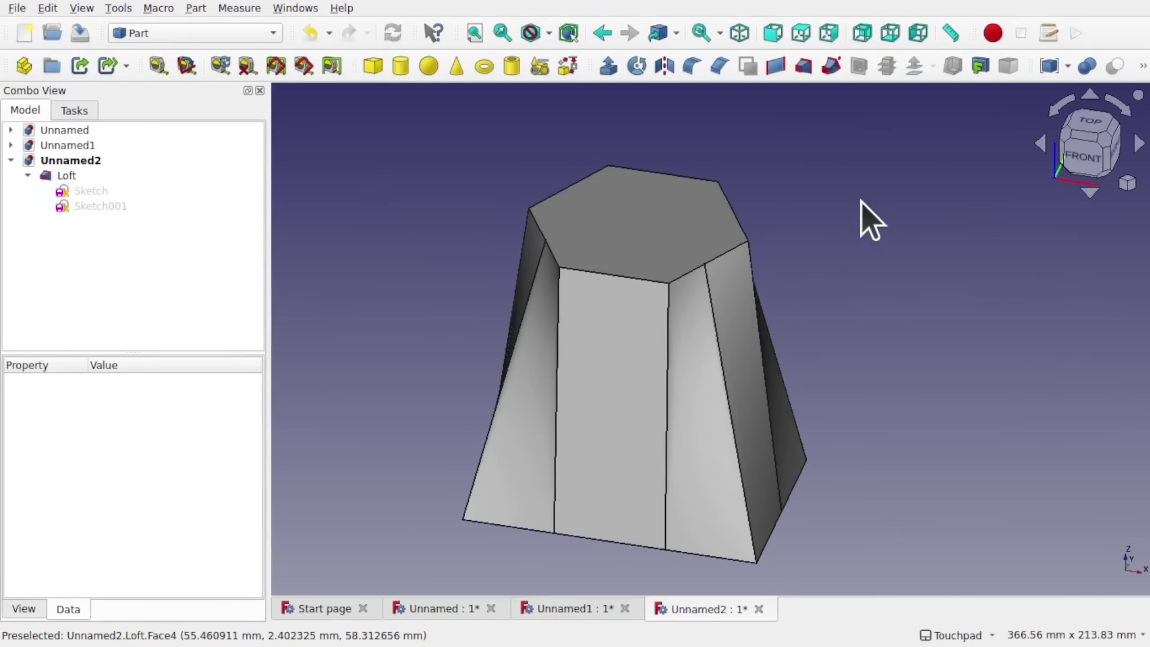
pyautogui.click(636, 324)
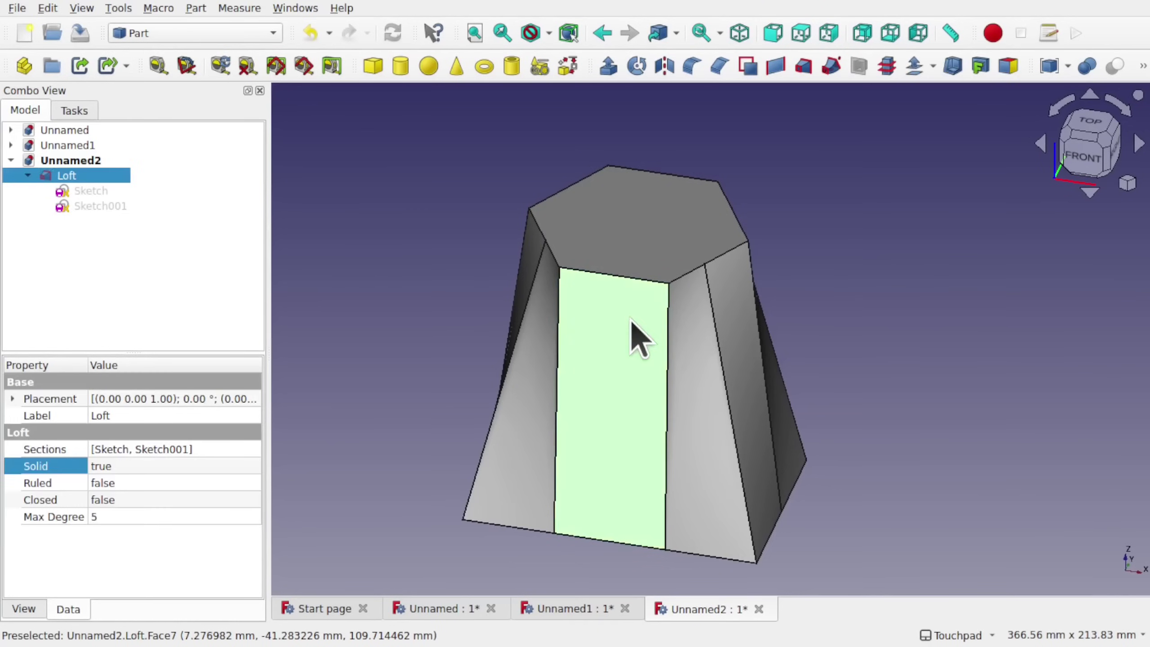
# Create 10 Part cross-sections of the Loft, spread on both sides of the plane
pyautogui.click(887, 67)
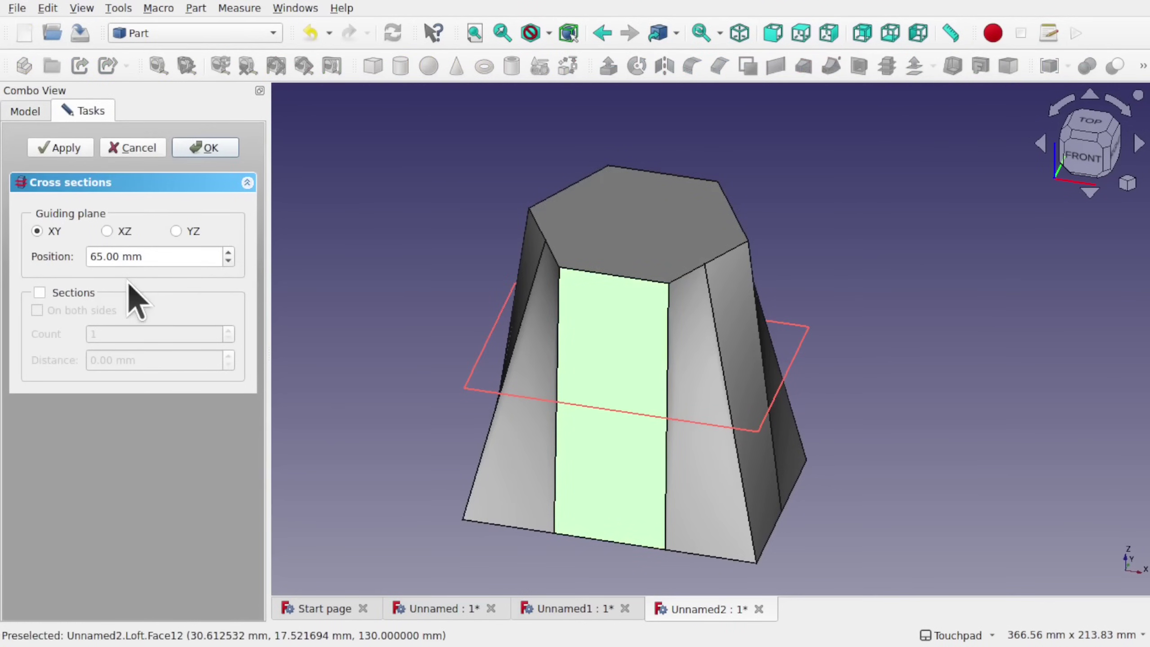
pyautogui.click(40, 294)
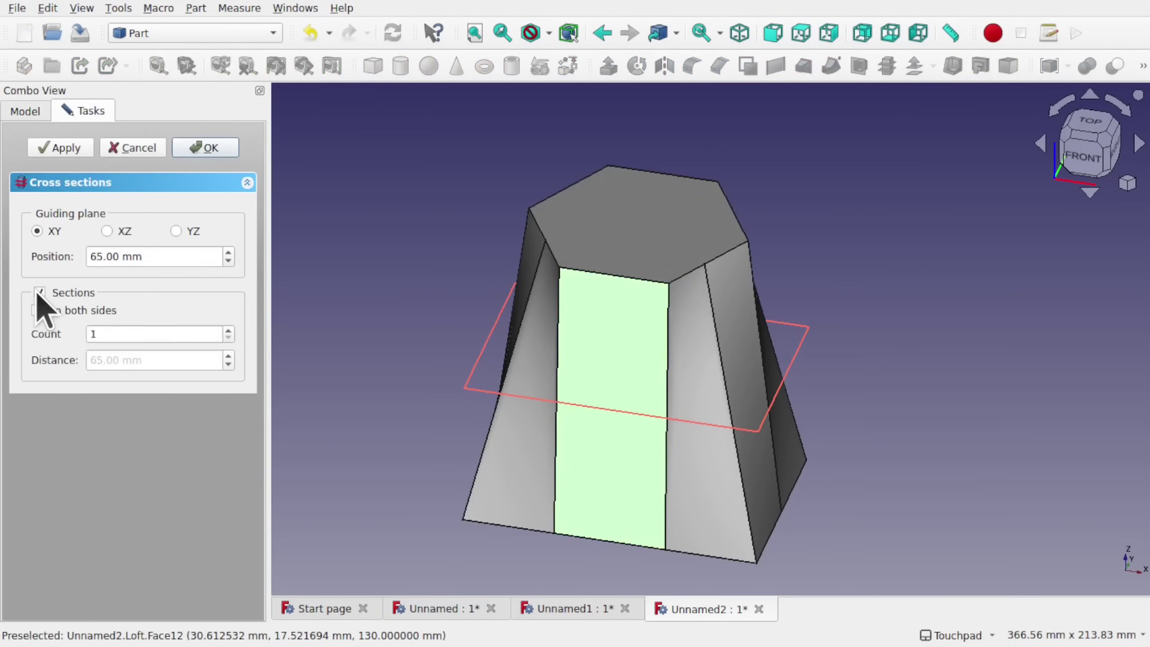
pyautogui.click(138, 331)
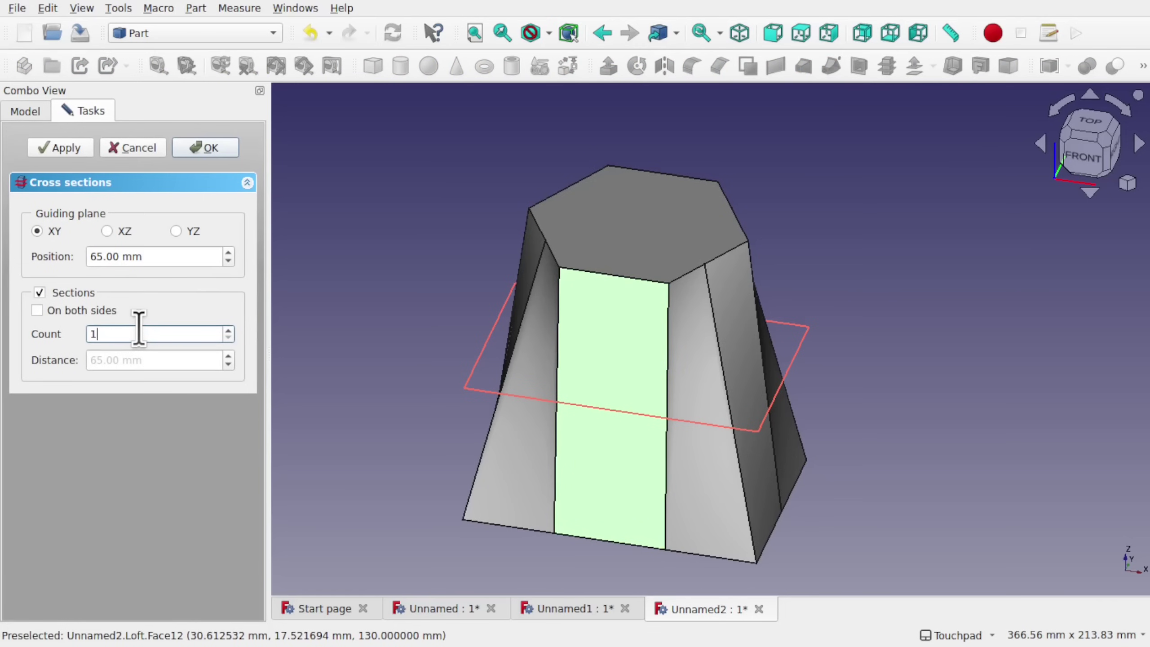
pyautogui.write('0')
pyautogui.click(37, 311)
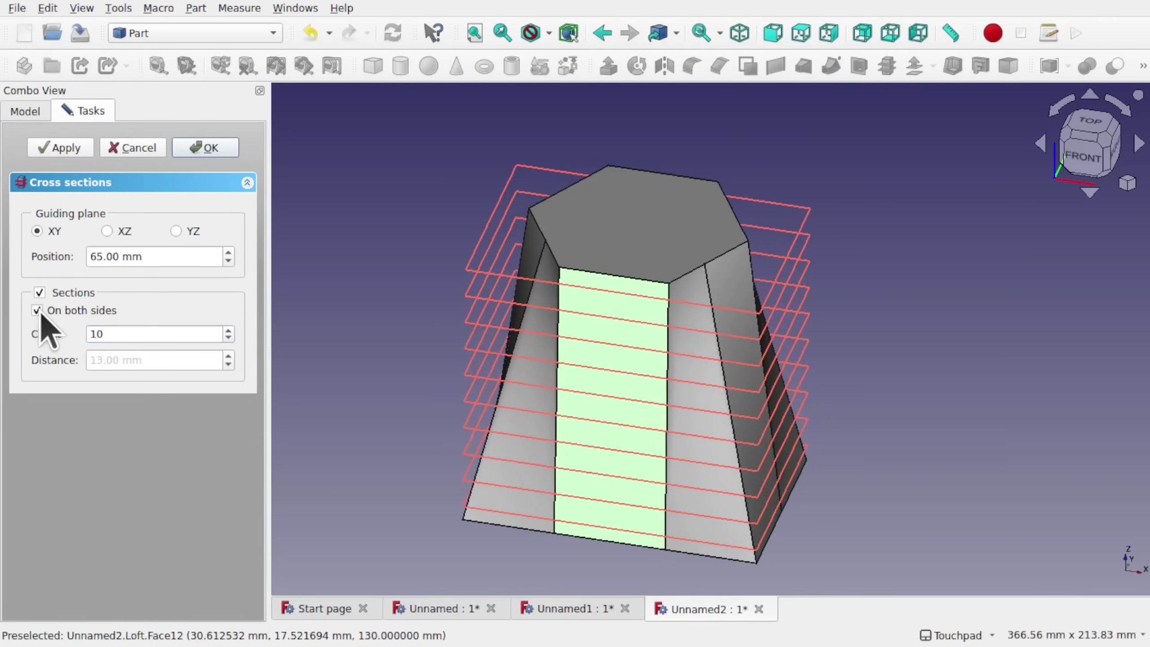
pyautogui.click(205, 148)
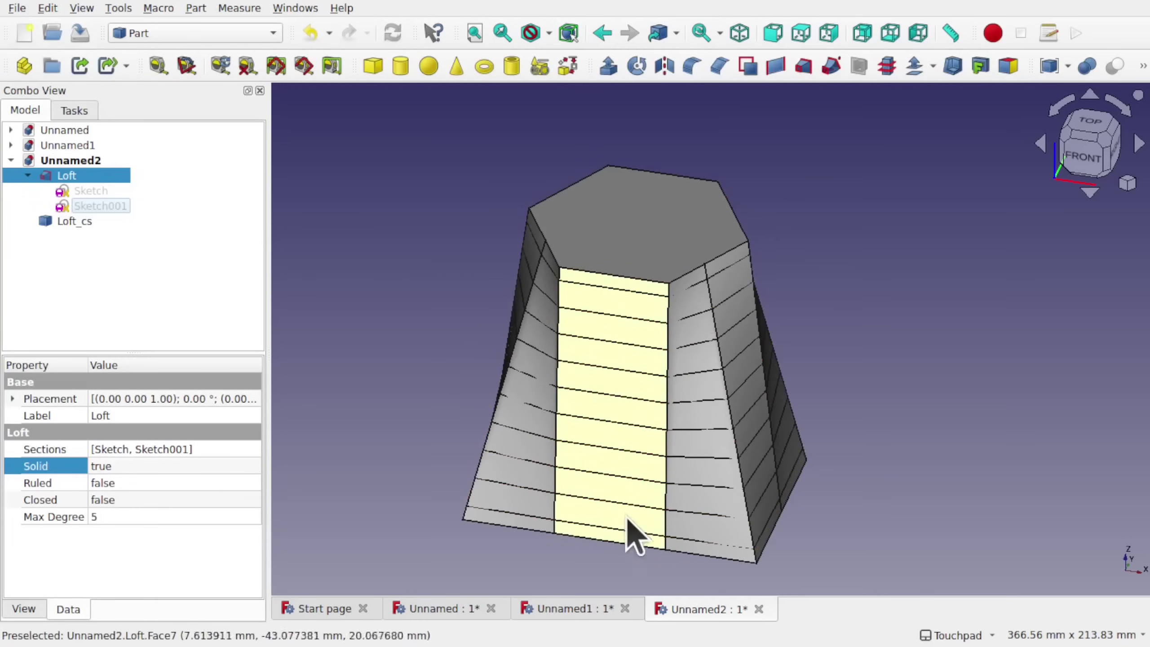
# Hide the Loft solid, select Loft_cs and orbit to inspect the ten section outlines
pyautogui.press('space')
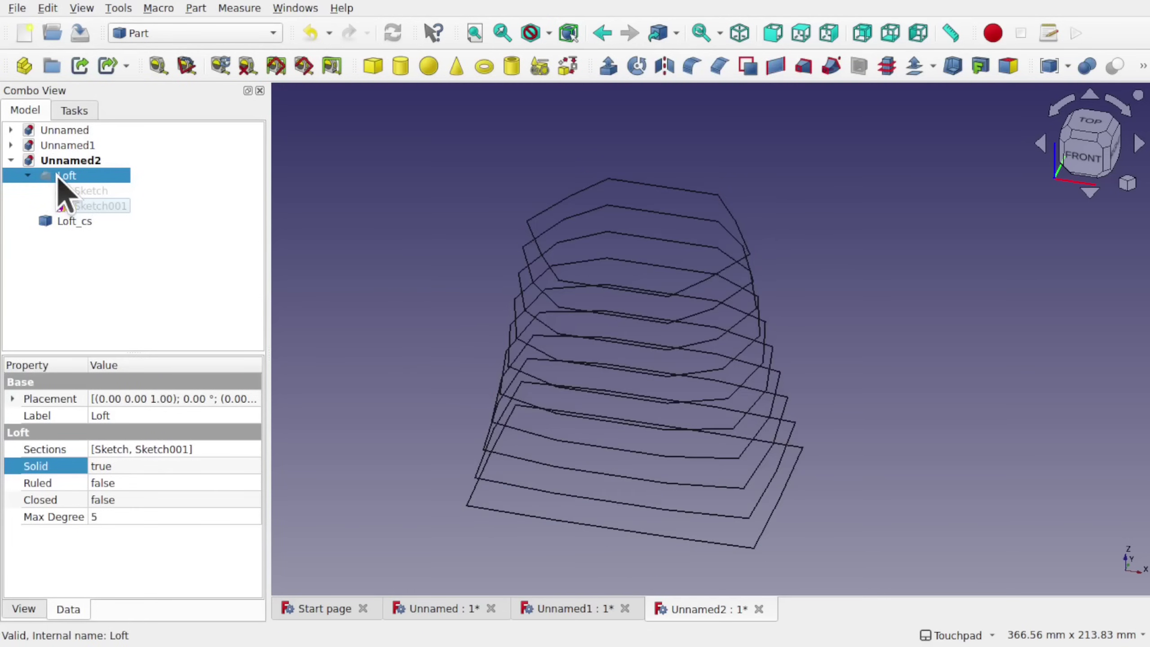
pyautogui.moveTo(724, 359); pyautogui.dragTo(629, 355, button='middle')
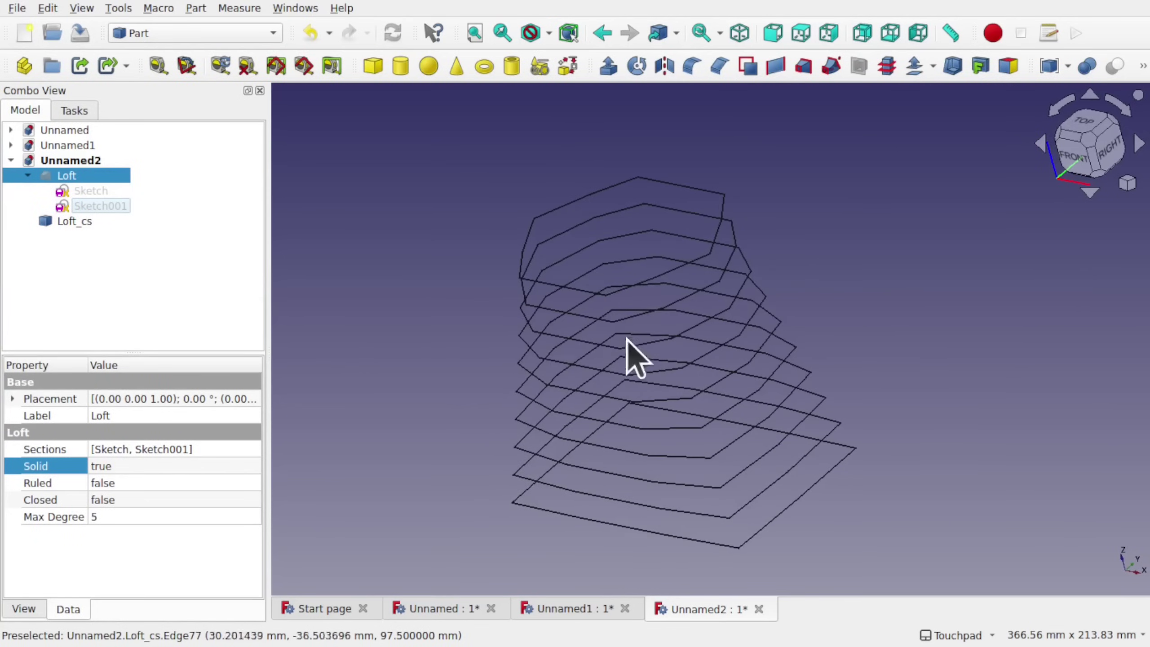
pyautogui.click(64, 220)
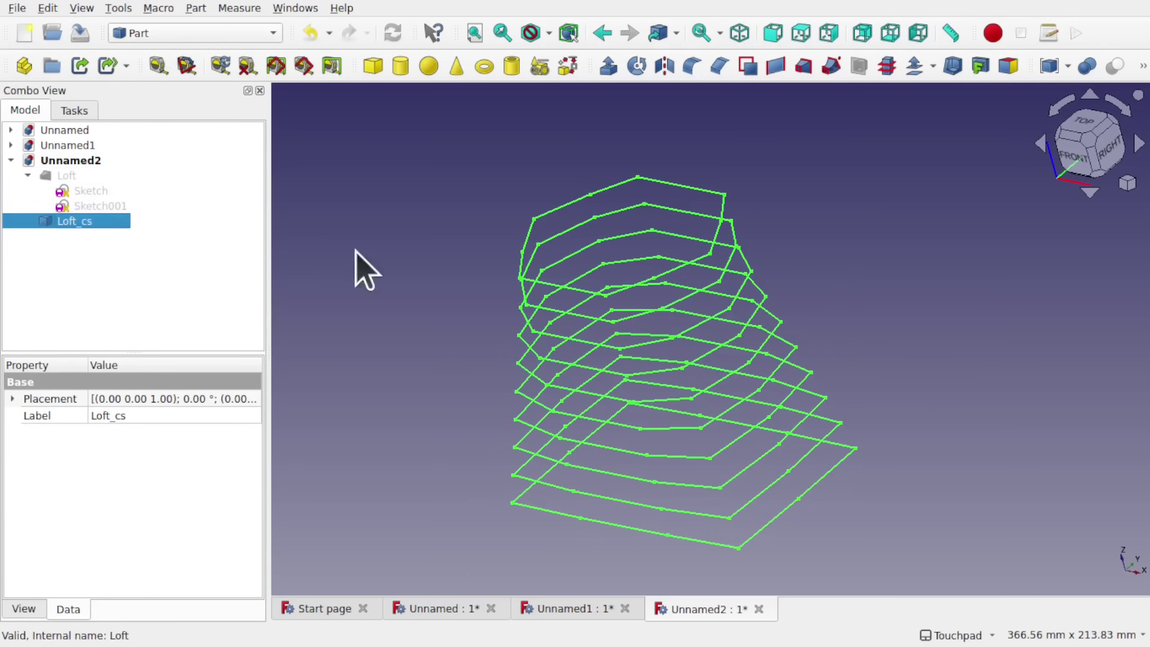
pyautogui.moveTo(680, 329); pyautogui.dragTo(786, 313, button='middle')
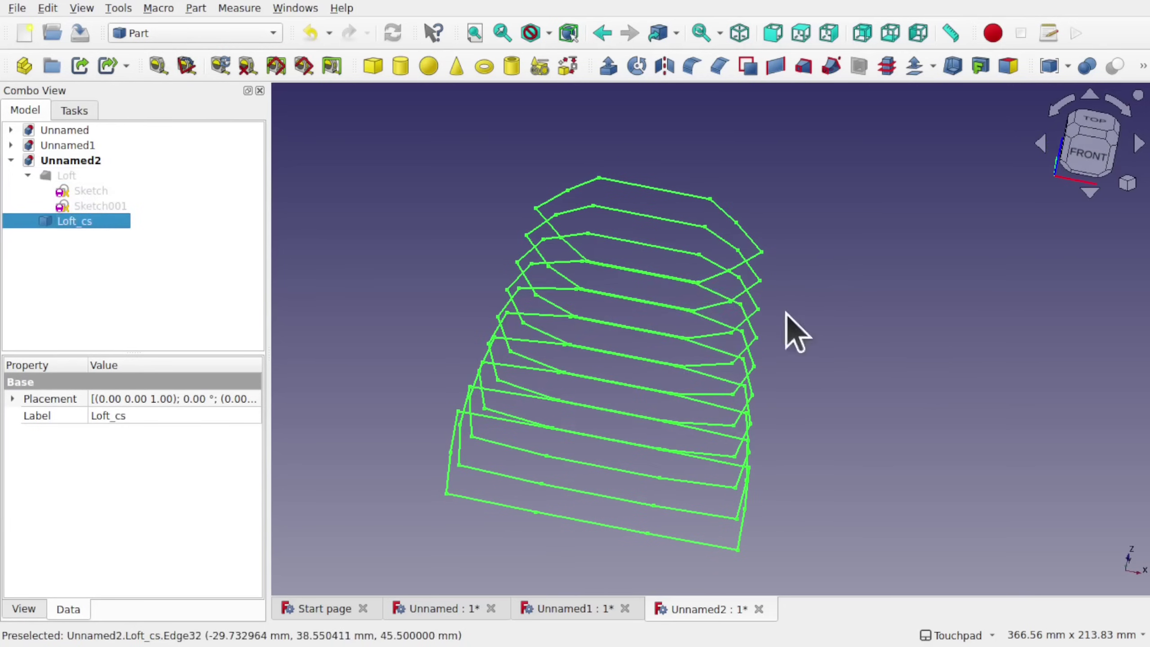
pyautogui.moveTo(685, 357); pyautogui.dragTo(595, 442, button='middle')
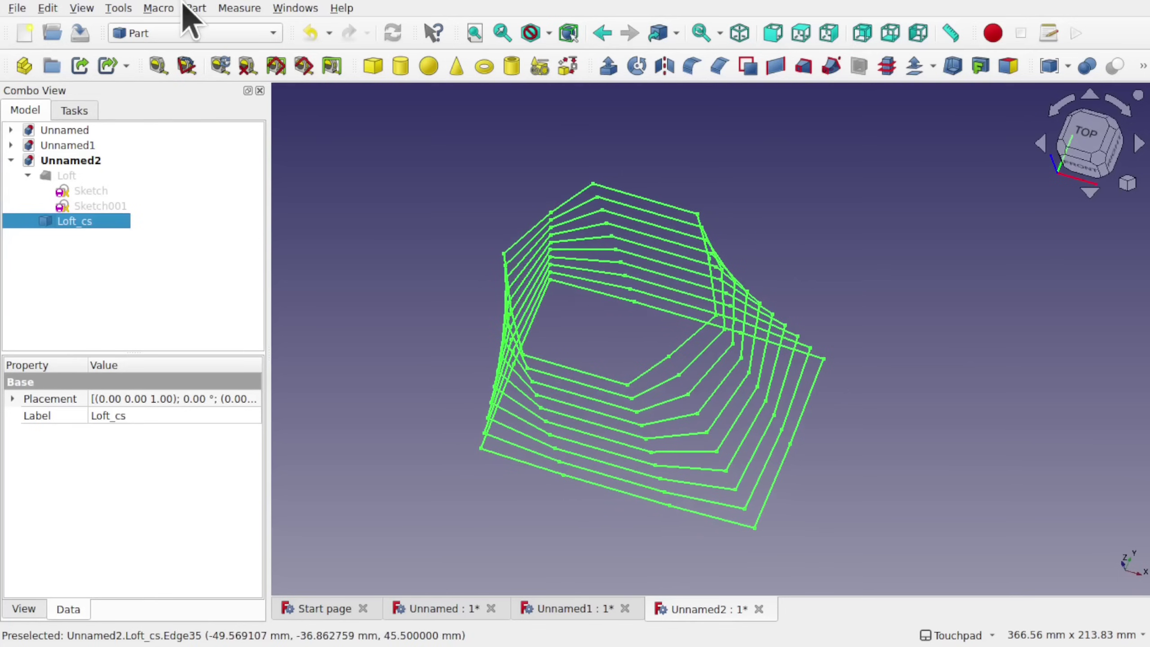
# Run a Part geometry check on Loft_cs and review its shape content statistics
pyautogui.click(195, 8)
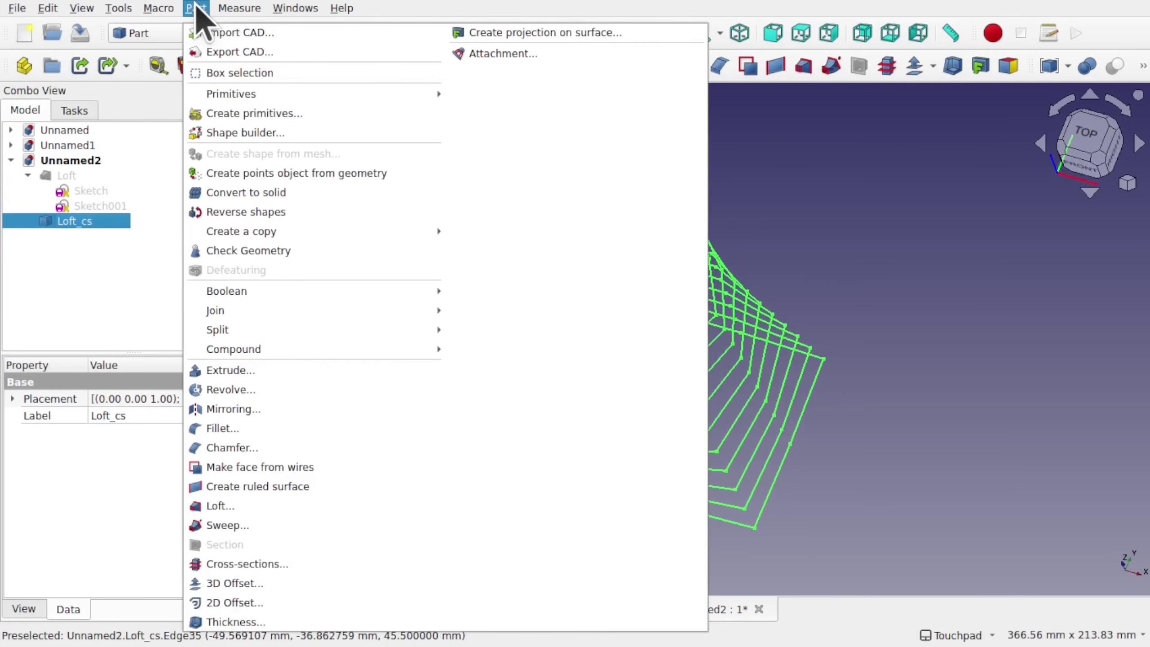
pyautogui.click(286, 253)
pyautogui.click(253, 537)
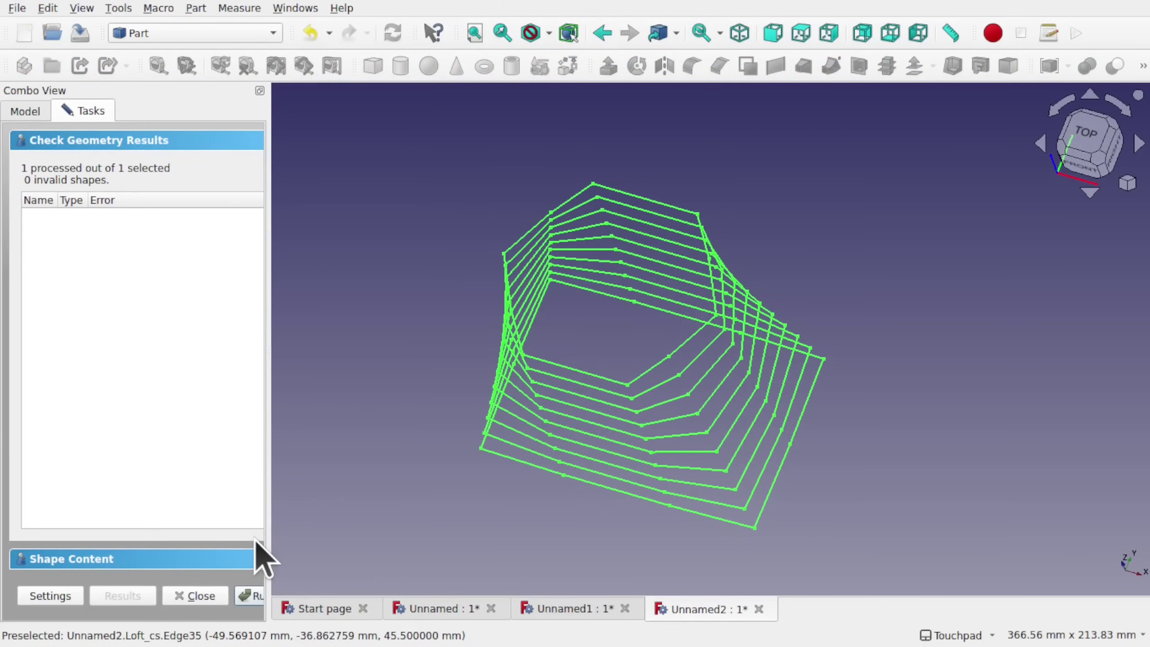
pyautogui.click(95, 559)
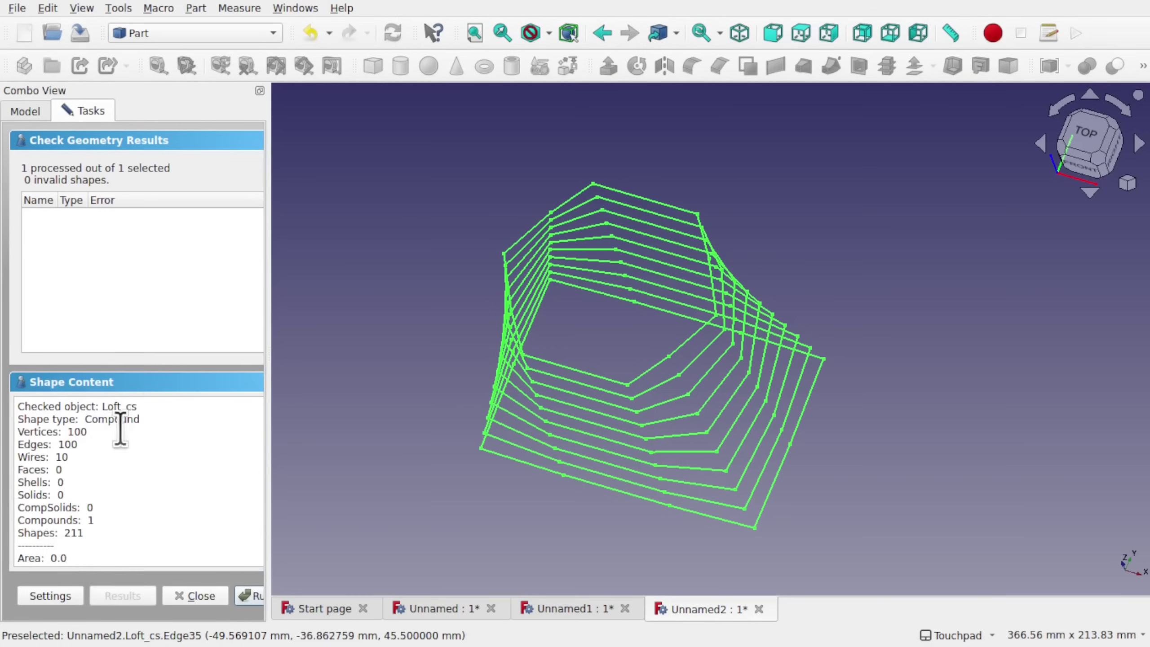
pyautogui.click(197, 597)
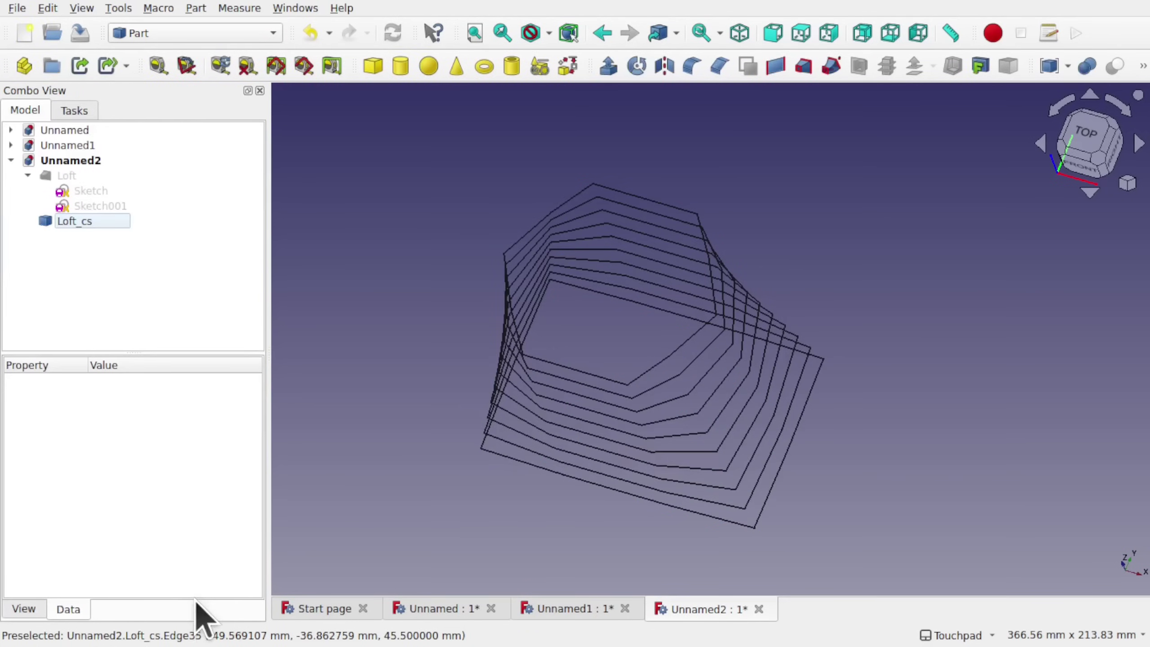
# Explode the Loft_cs compound, expand Exploded Loft_cs and select the bottom section Loft_cs.0
pyautogui.click(84, 223)
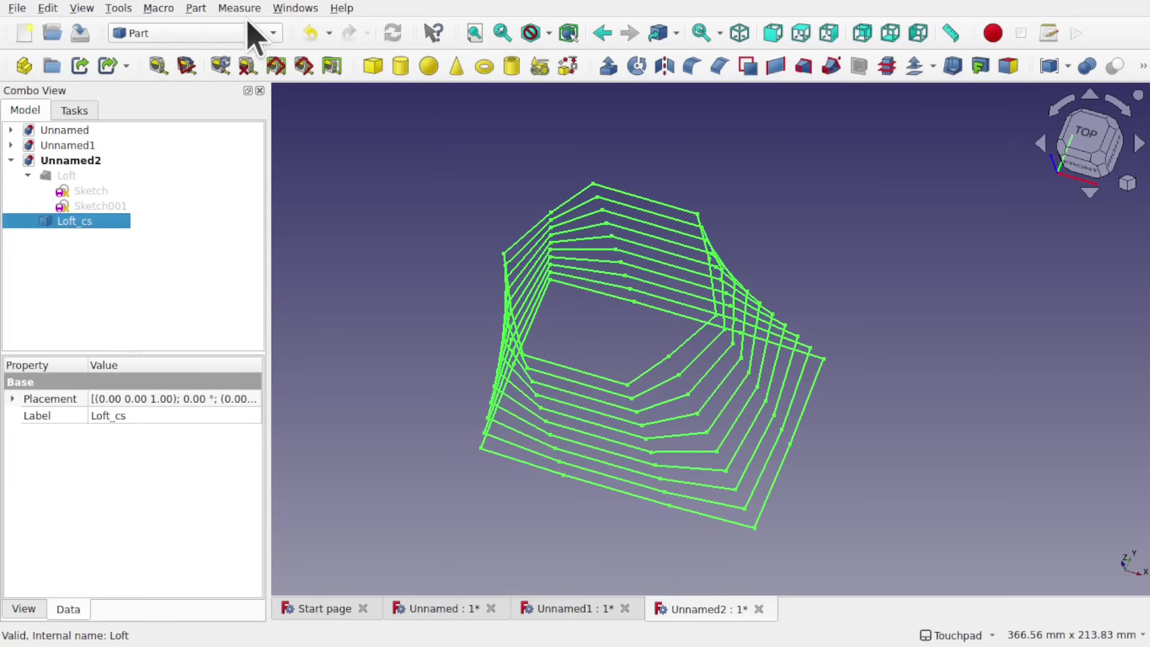
pyautogui.click(195, 8)
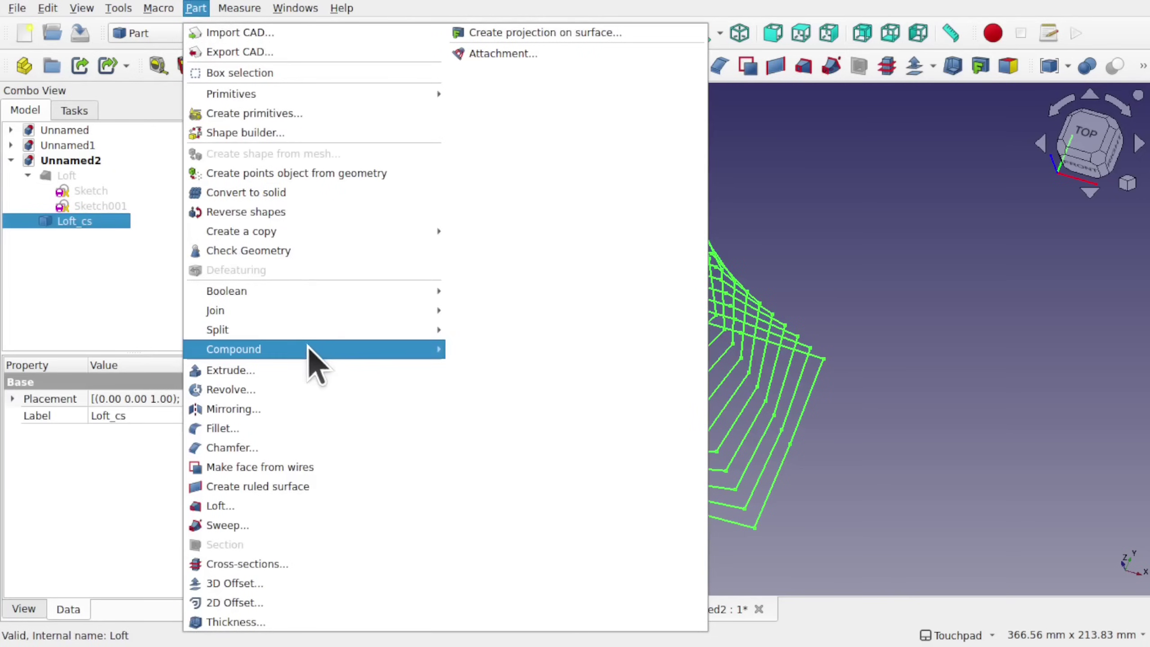
pyautogui.moveTo(317, 354)
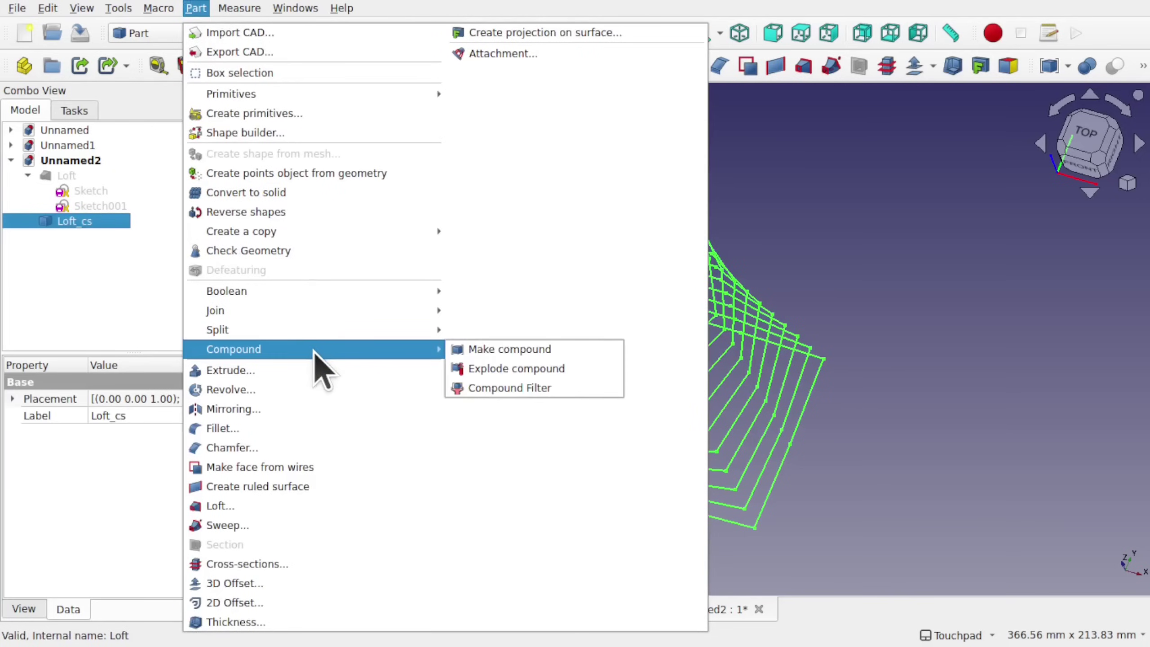
pyautogui.click(501, 369)
pyautogui.keyDown('alt'); pyautogui.moveTo(502, 379); pyautogui.dragTo(726, 333); pyautogui.keyUp('alt')
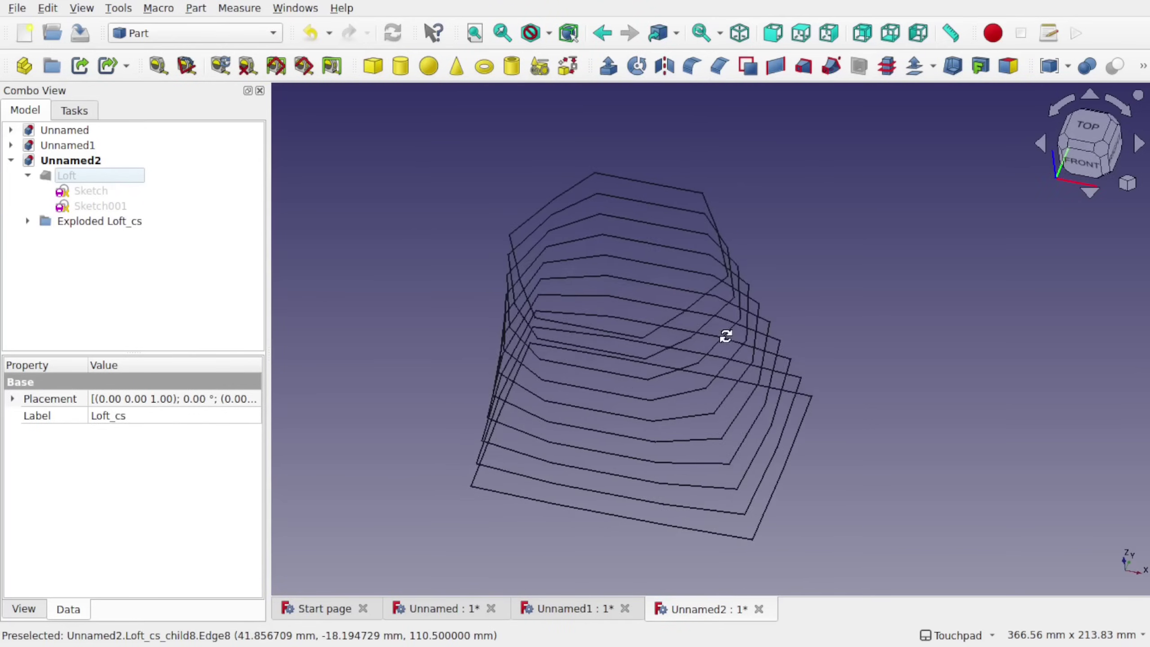
pyautogui.click(28, 221)
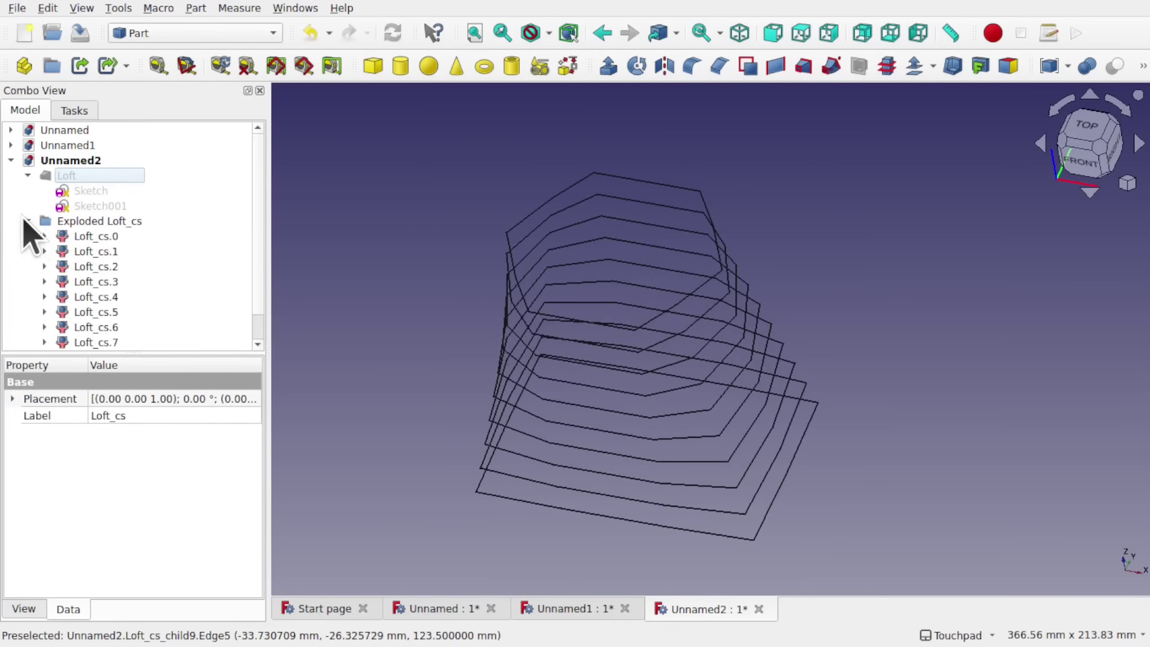
pyautogui.click(96, 236)
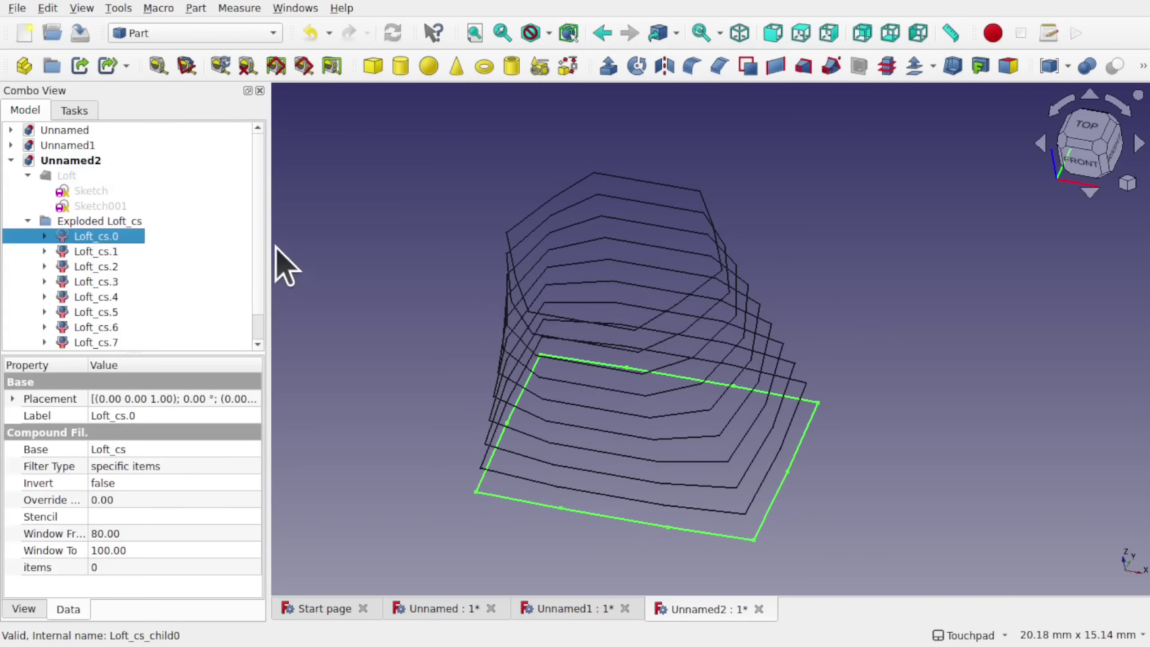
# In the Draft workbench, make top-view Shape 2D view projections of Loft_cs.0 through Loft_cs.9
pyautogui.click(179, 36)
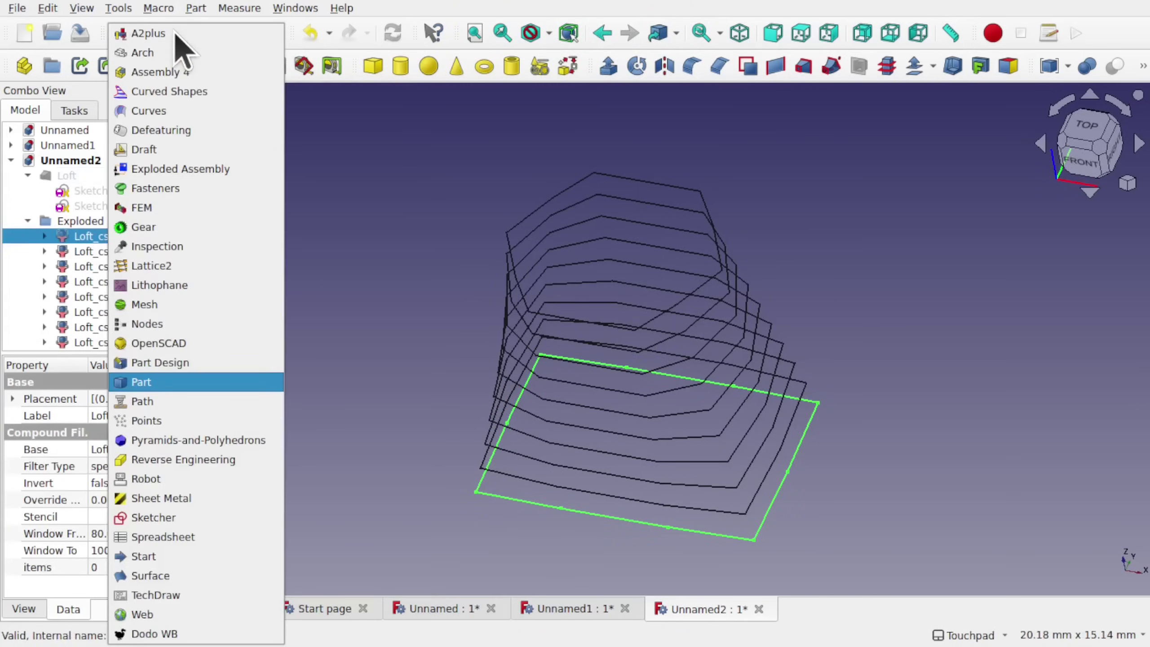
pyautogui.click(147, 149)
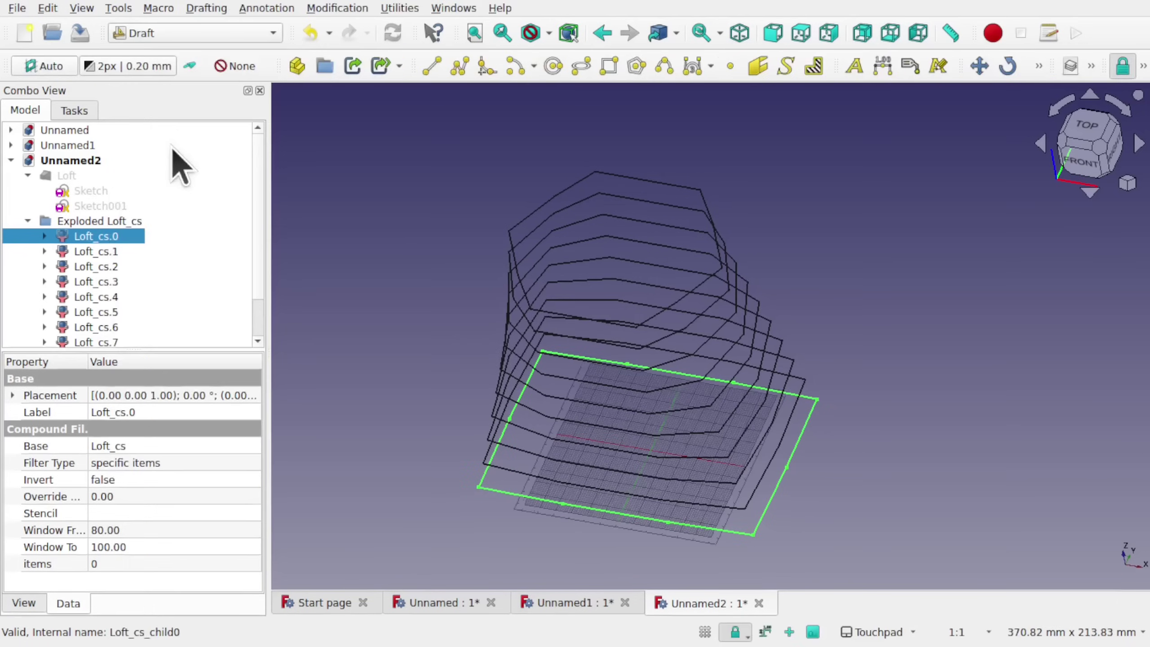
pyautogui.scroll(-1, 271, 290)
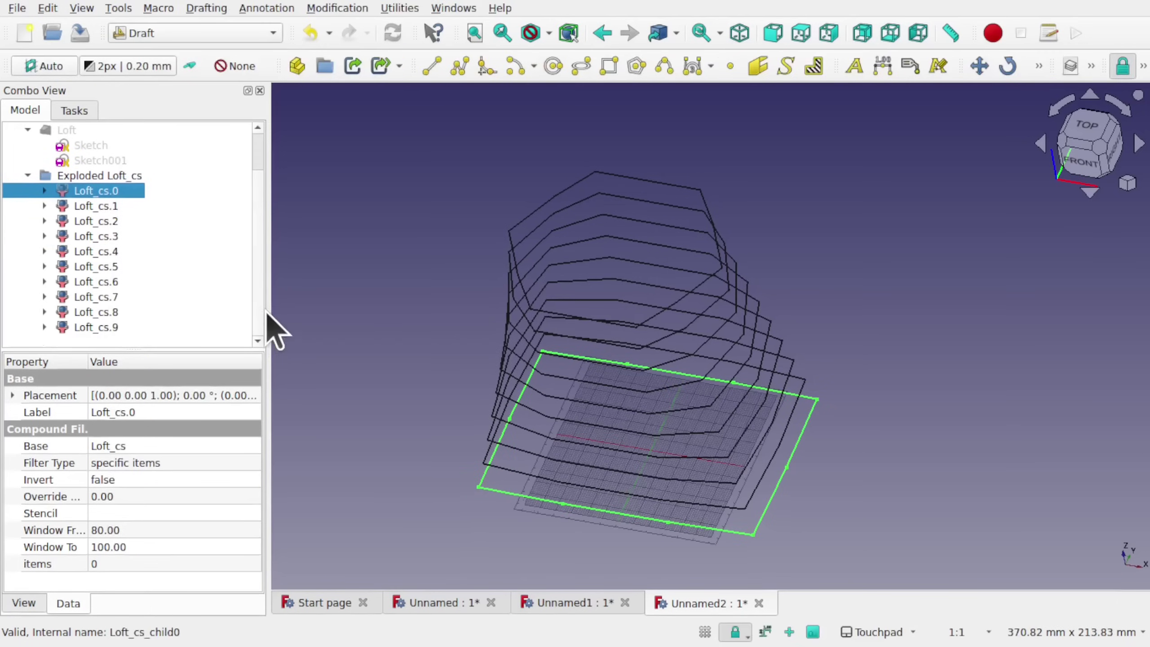
pyautogui.keyDown('shift'); pyautogui.click(103, 327); pyautogui.keyUp('shift')
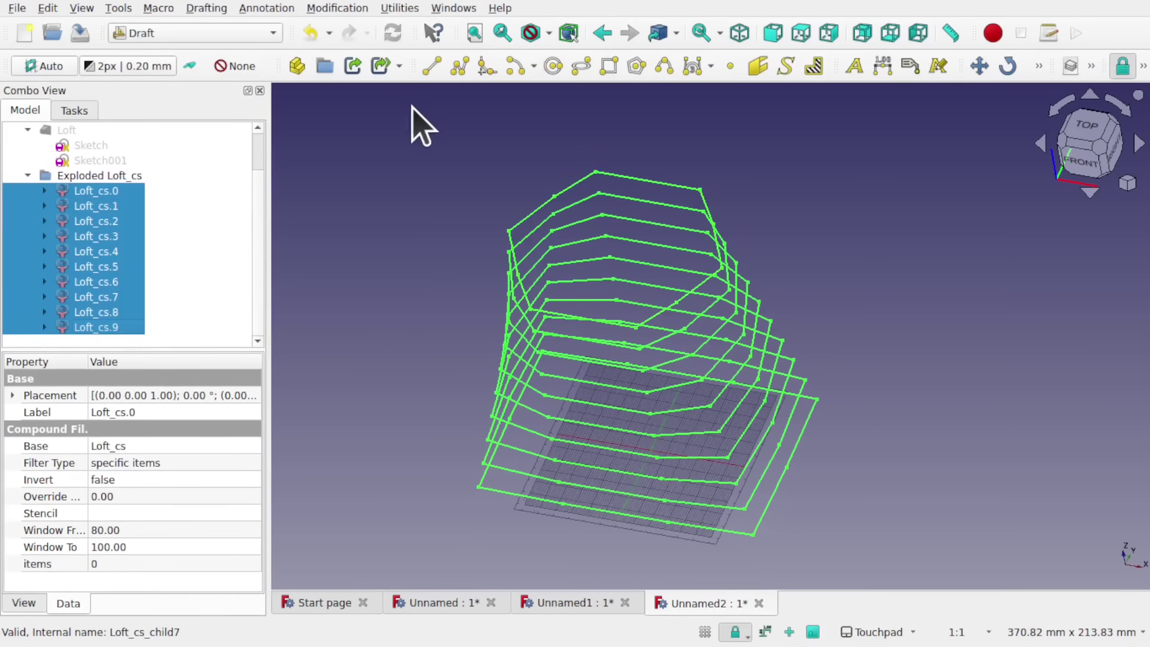
pyautogui.click(1088, 128)
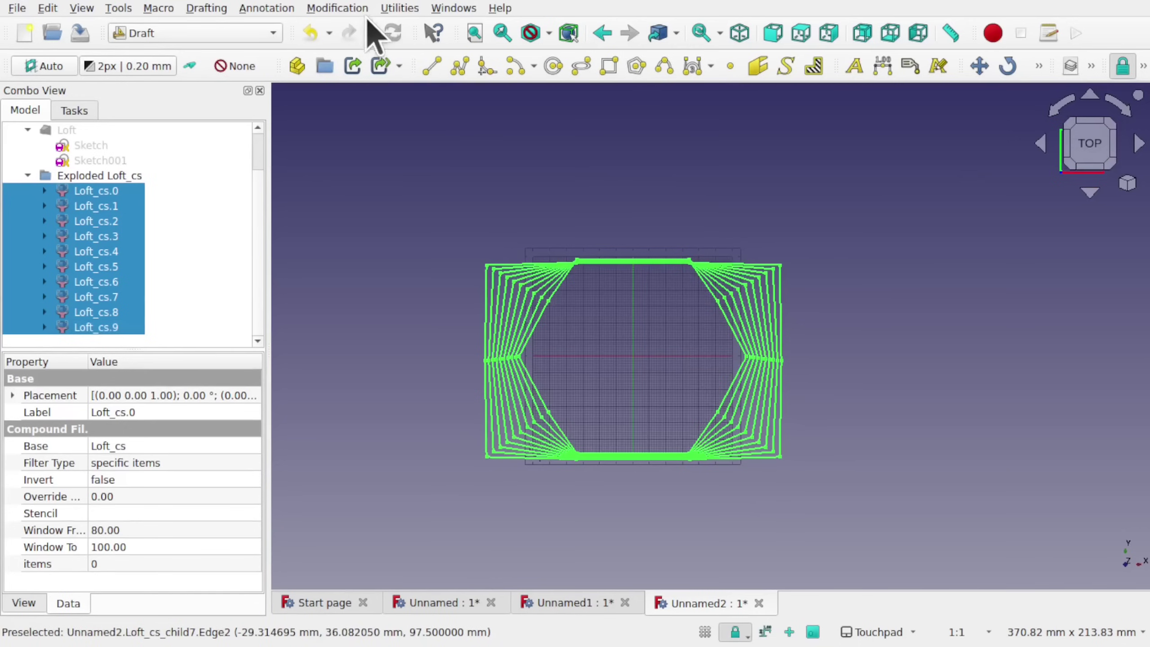
pyautogui.click(352, 8)
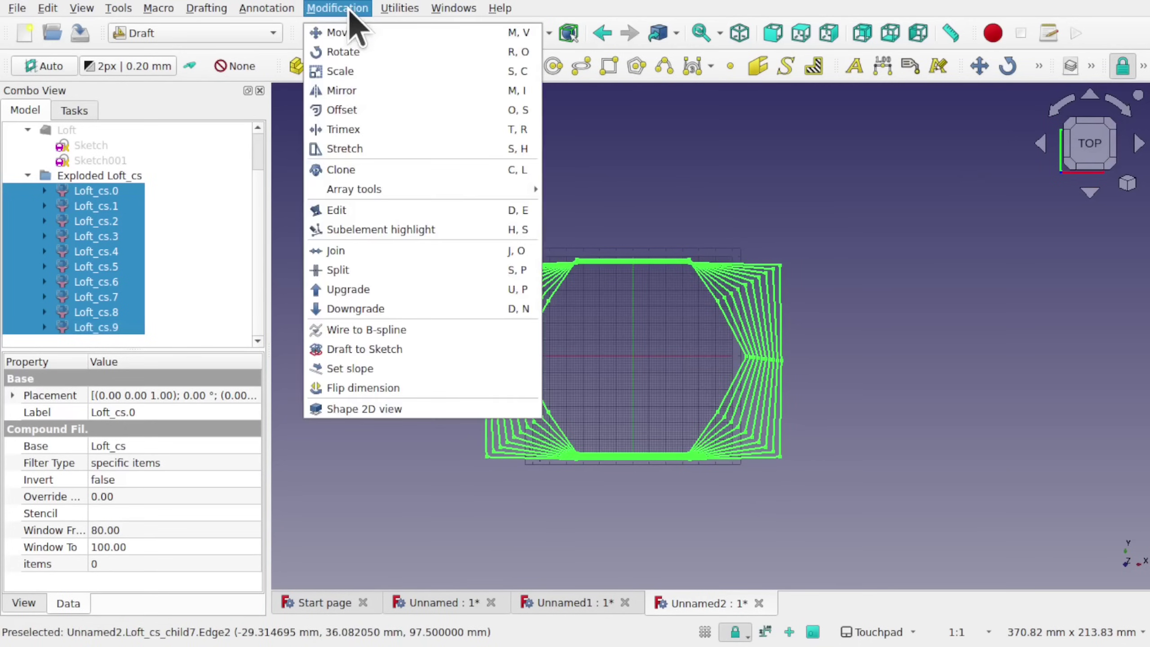
pyautogui.click(435, 408)
# Hide the Exploded Loft_cs group of 3D cross sections with Space
pyautogui.scroll(5, 257, 208)
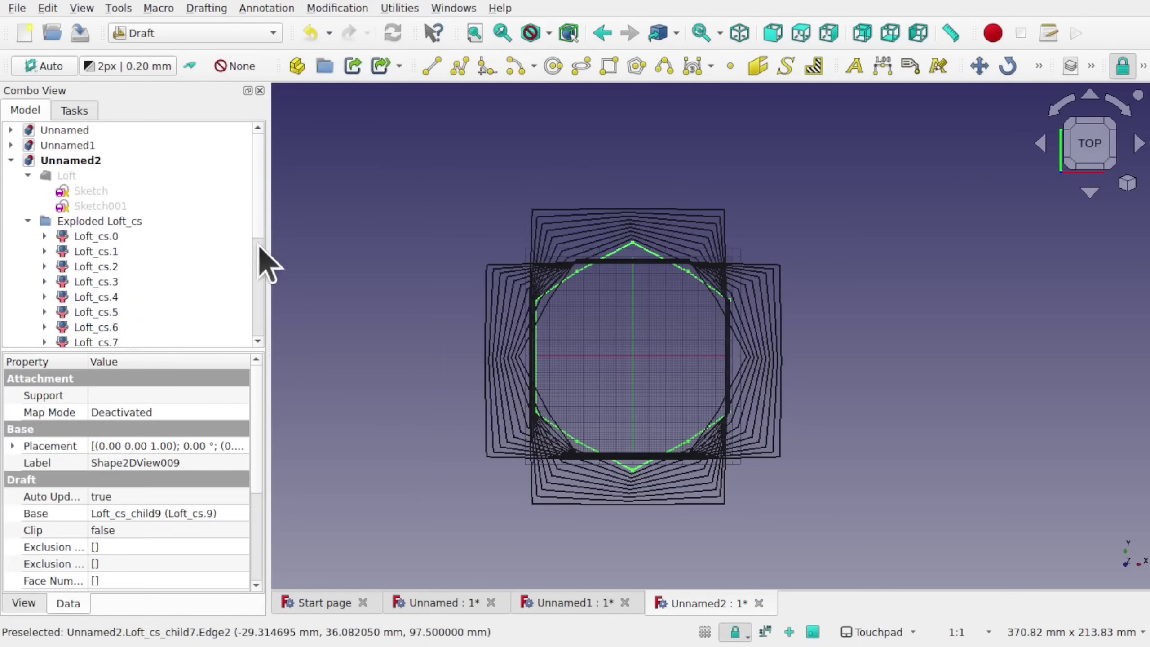
pyautogui.scroll(-5, 257, 280)
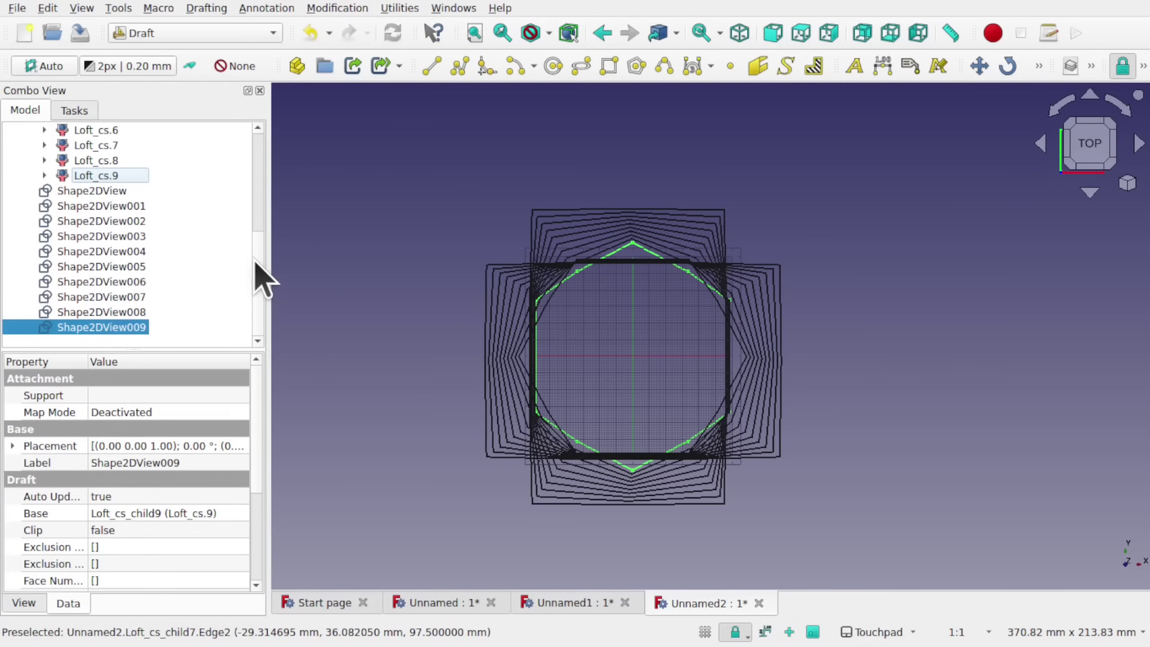
pyautogui.click(105, 177)
pyautogui.scroll(2, 261, 301)
pyautogui.scroll(3, 254, 285)
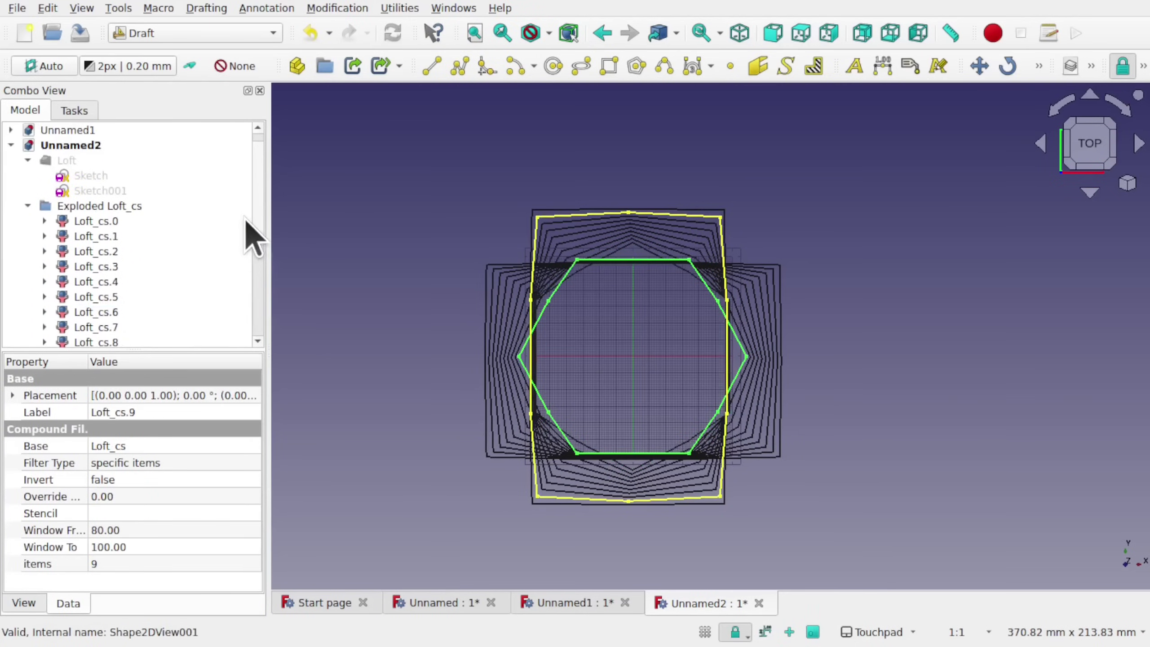
pyautogui.click(127, 206)
pyautogui.press('space')
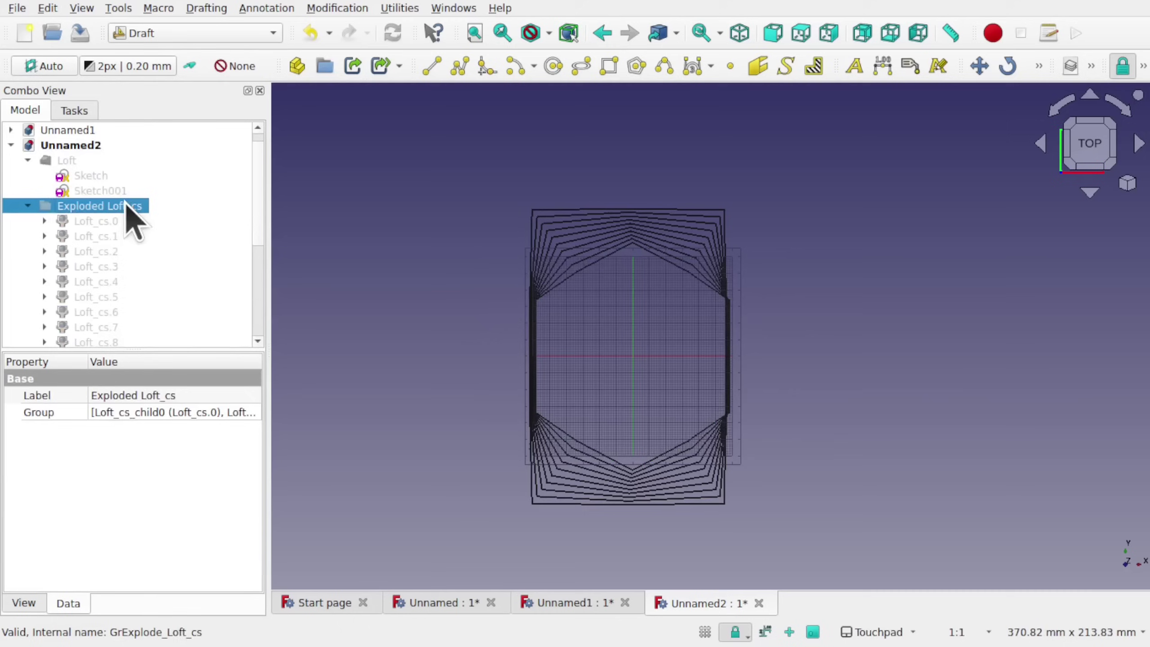
# Tilt the view to a front-top angle and select the Shape2DView006 outline
pyautogui.moveTo(721, 402); pyautogui.dragTo(639, 235, button='middle')
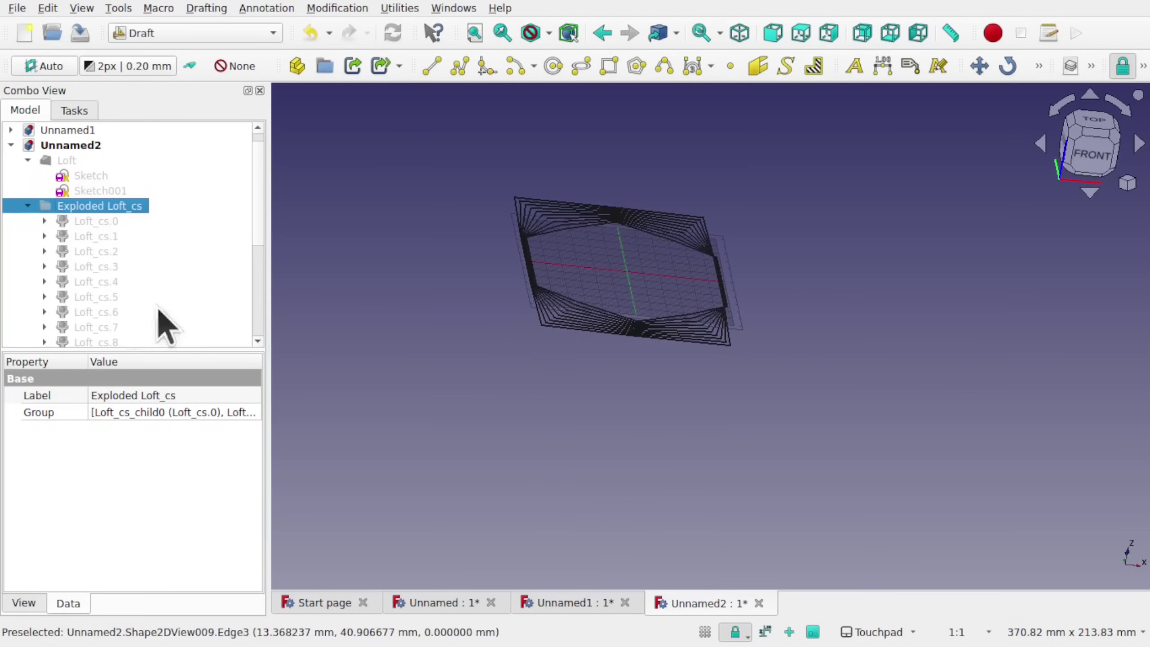
pyautogui.scroll(-4, 263, 238)
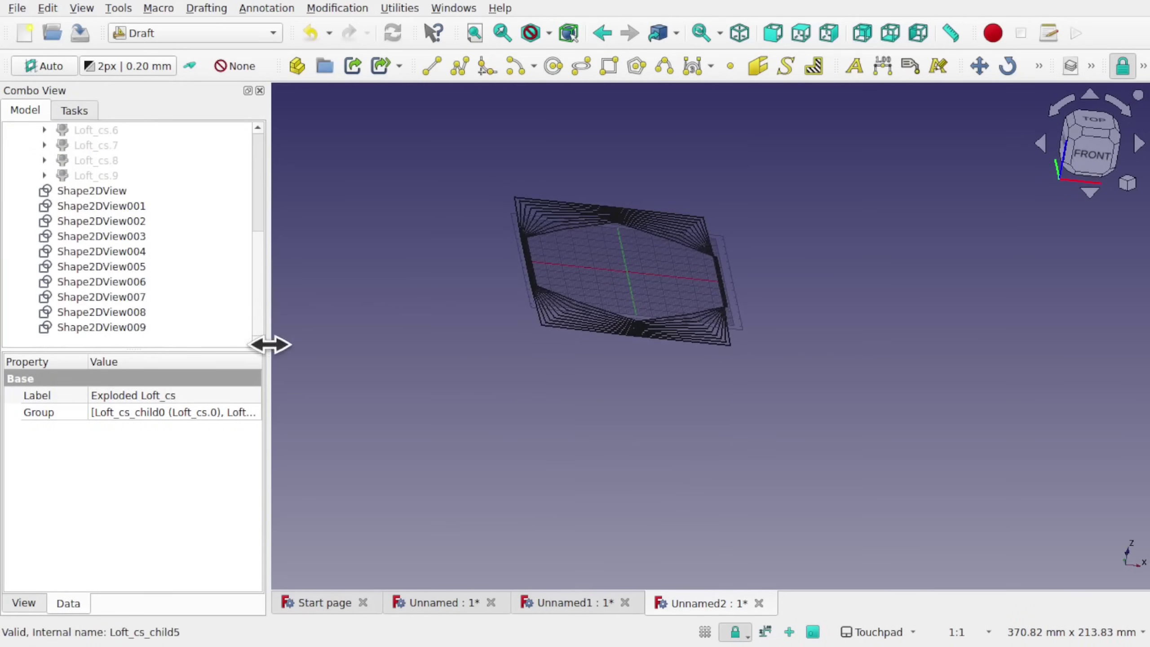
pyautogui.click(121, 282)
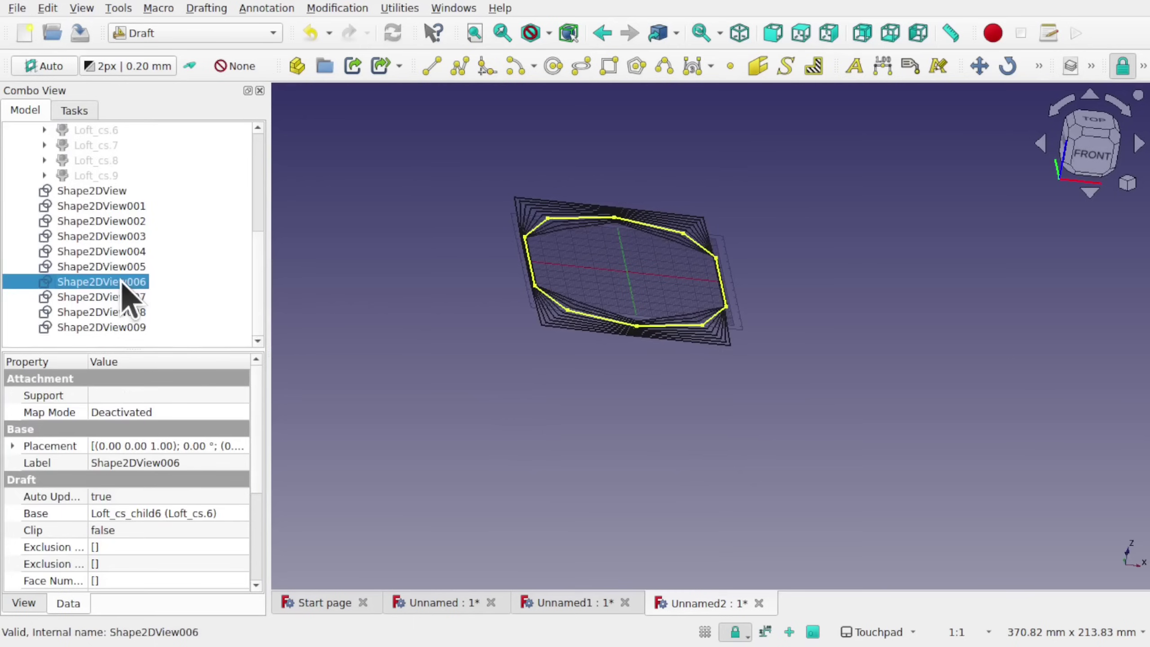
pyautogui.rightClick(122, 283)
# Transform Shape2DView006 about 110.80 mm along X, clear of the stacked outlines
pyautogui.click(218, 31)
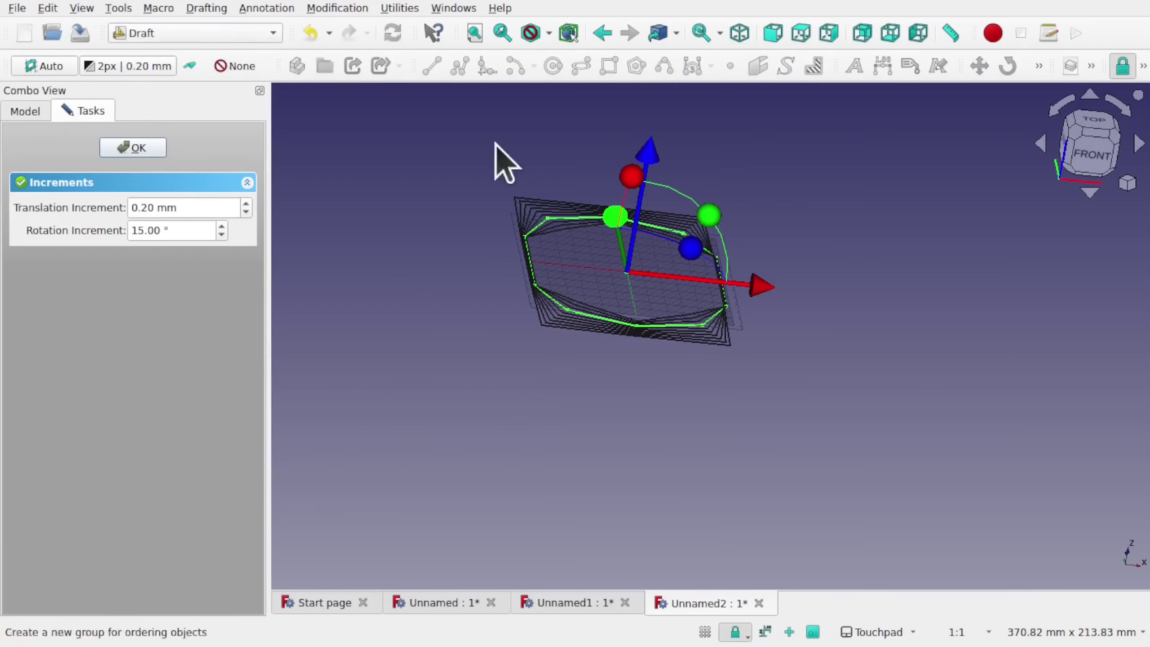
pyautogui.moveTo(759, 295); pyautogui.dragTo(1013, 306)
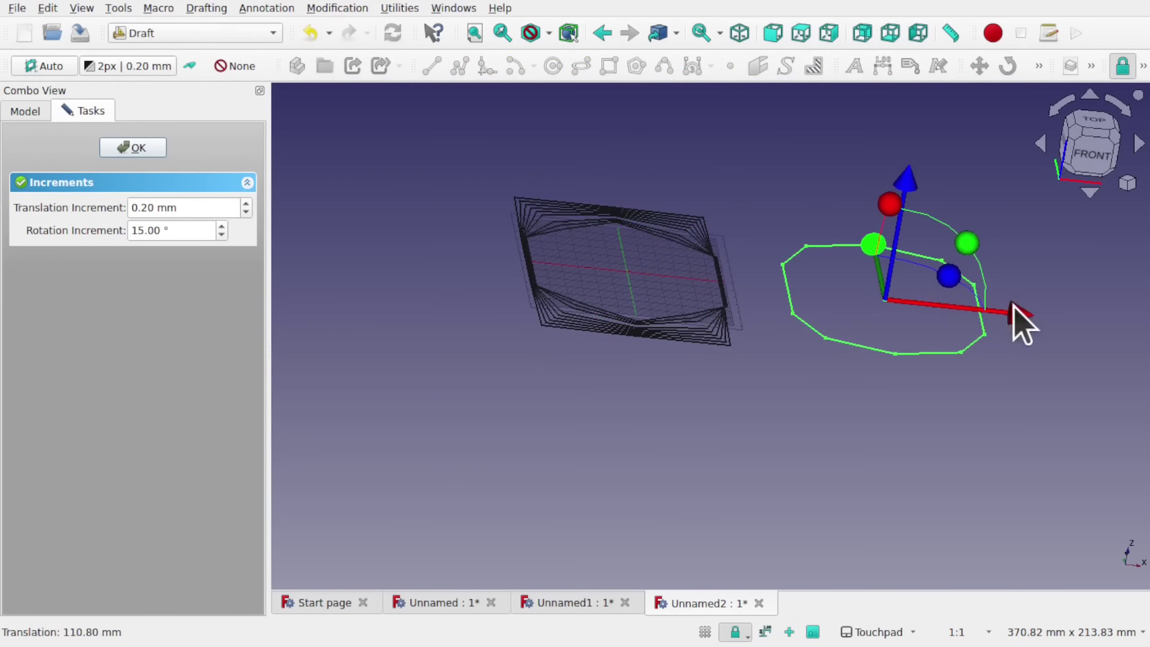
pyautogui.moveTo(1013, 306); pyautogui.dragTo(729, 371, button='middle')
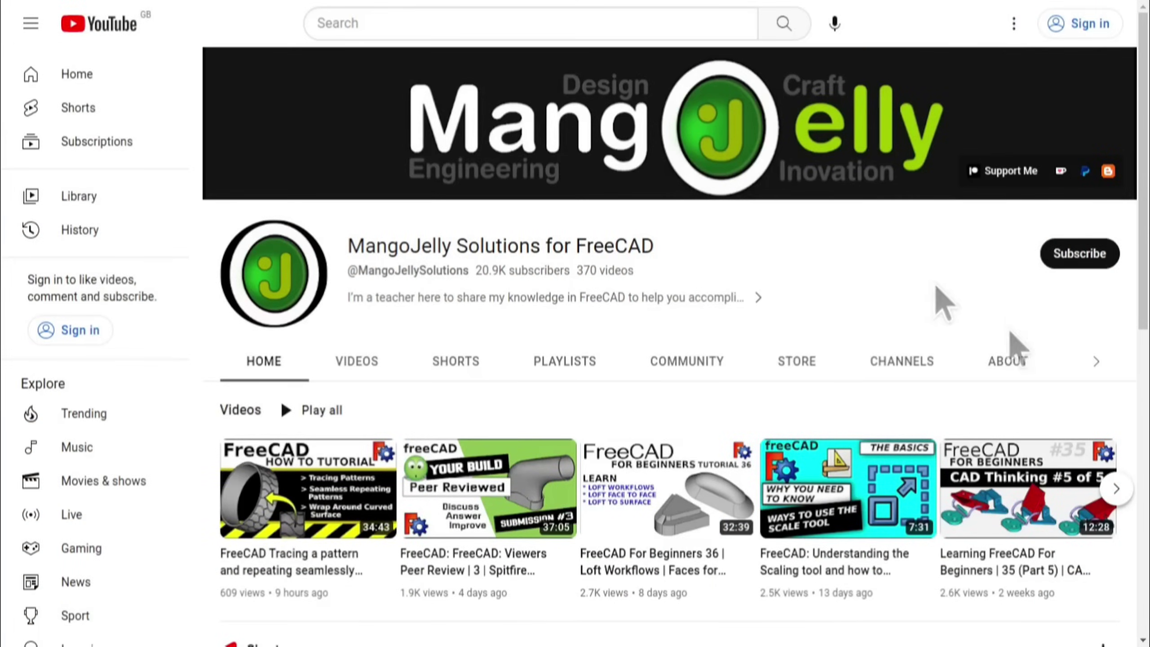
# Open the channel's About page and scroll to the PayPal, Ko-fi and Patreon links
pyautogui.click(1007, 361)
pyautogui.scroll(-4, 243, 480)
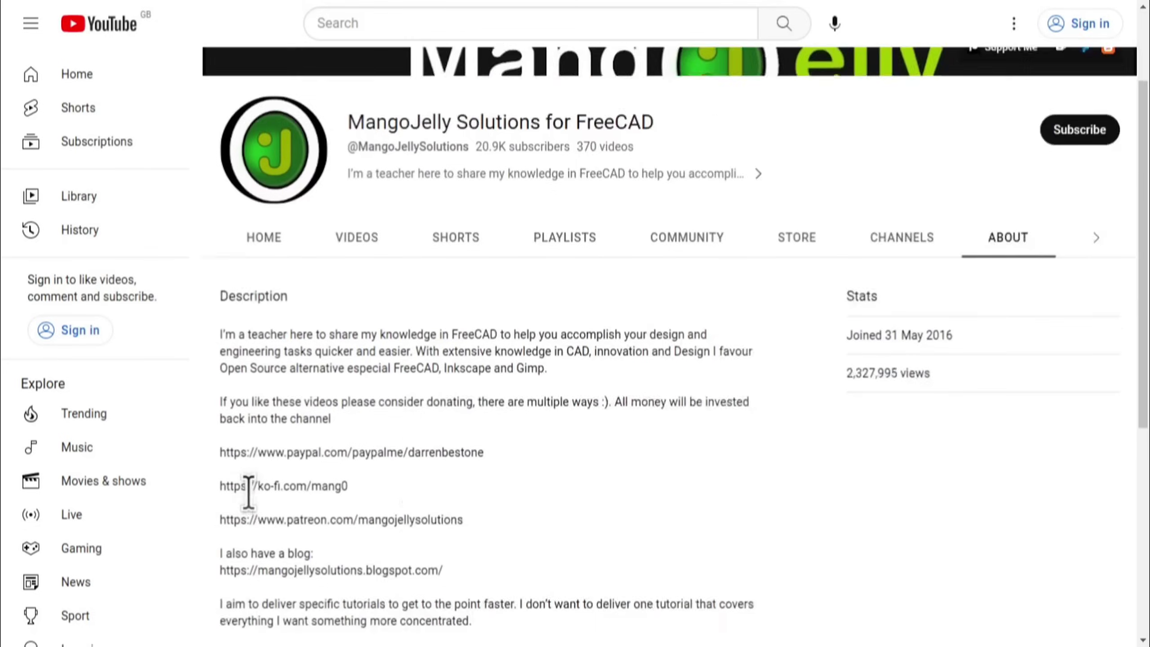
pyautogui.moveTo(463, 444); pyautogui.dragTo(221, 377)
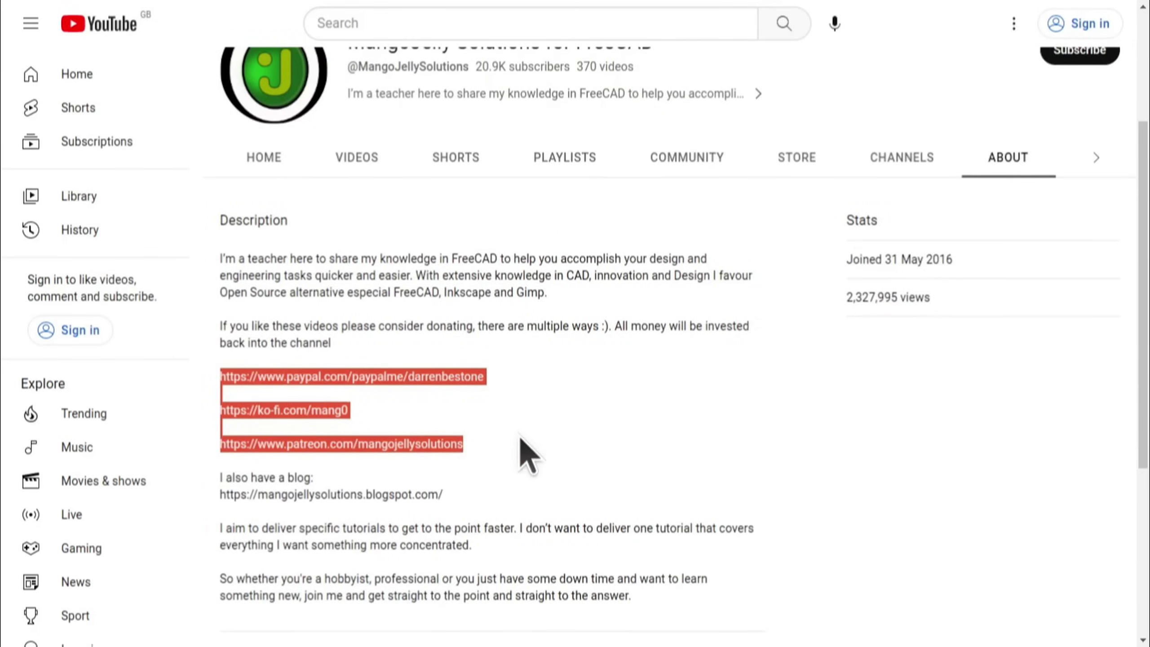